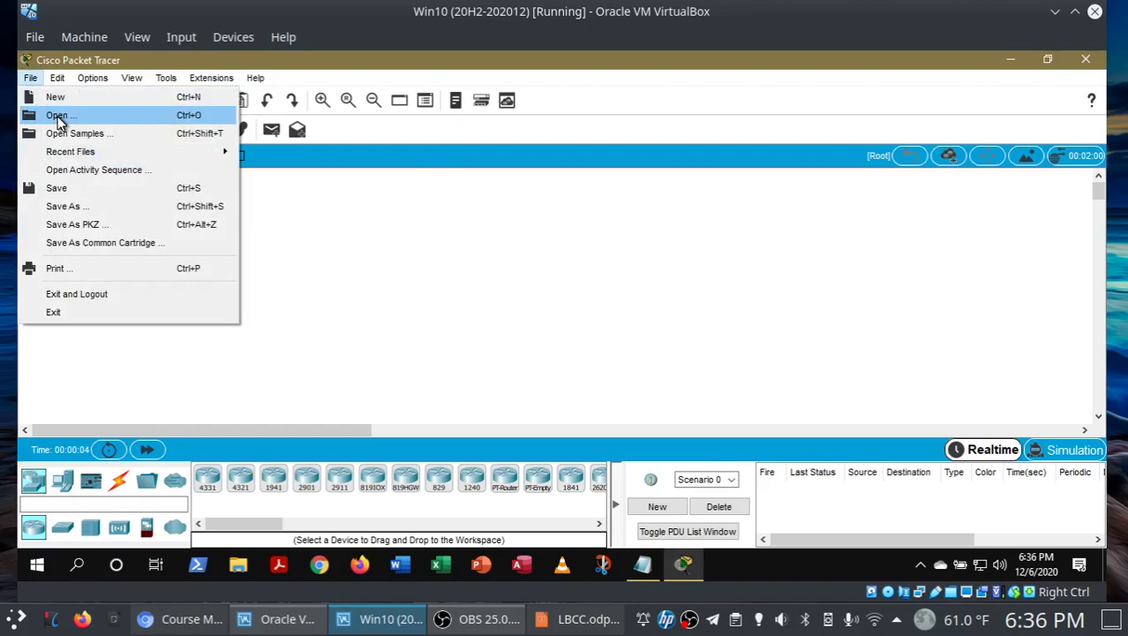
# - Open the 13.2.7 use-ping-and-traceroute Packet Tracer activity from the Shared network folder
pyautogui.click(58, 116)
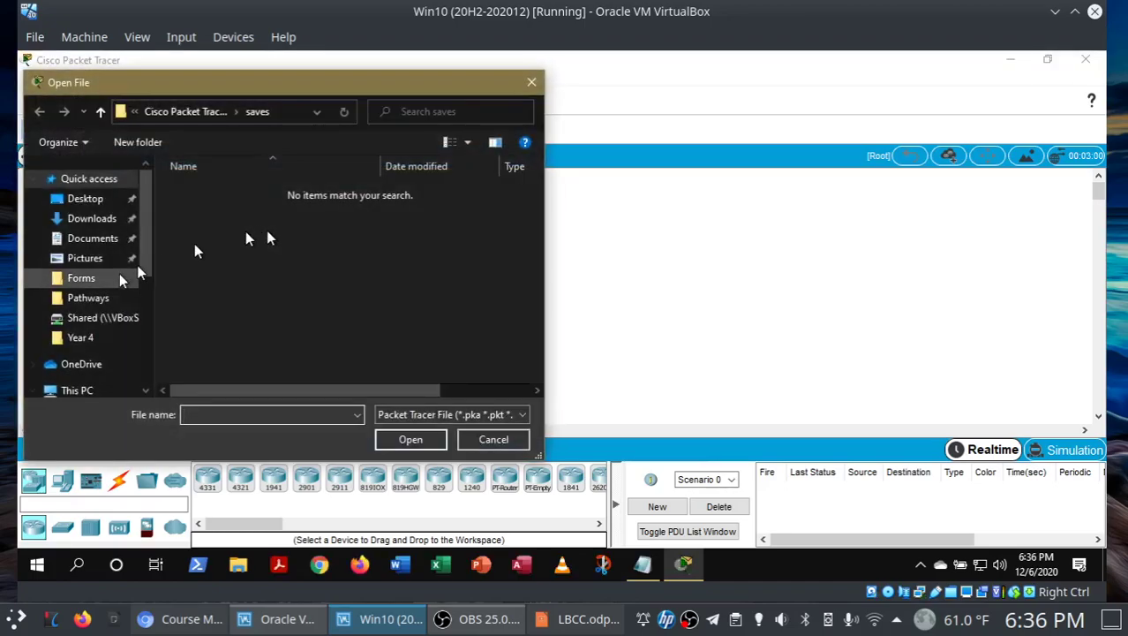
pyautogui.click(102, 316)
pyautogui.click(219, 244)
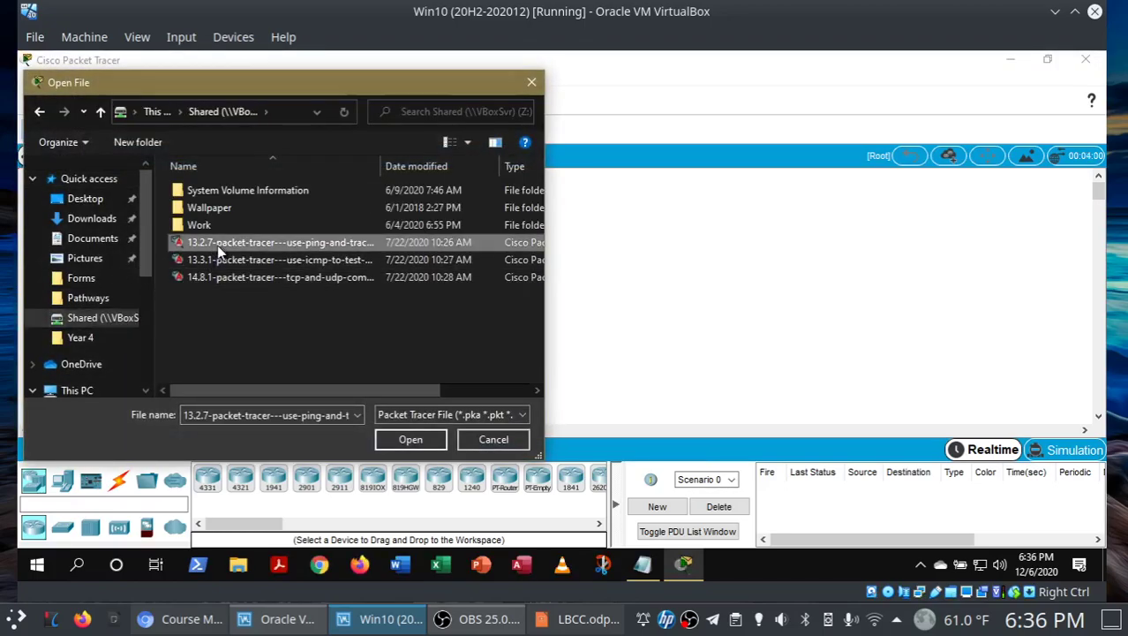
pyautogui.doubleClick(219, 251)
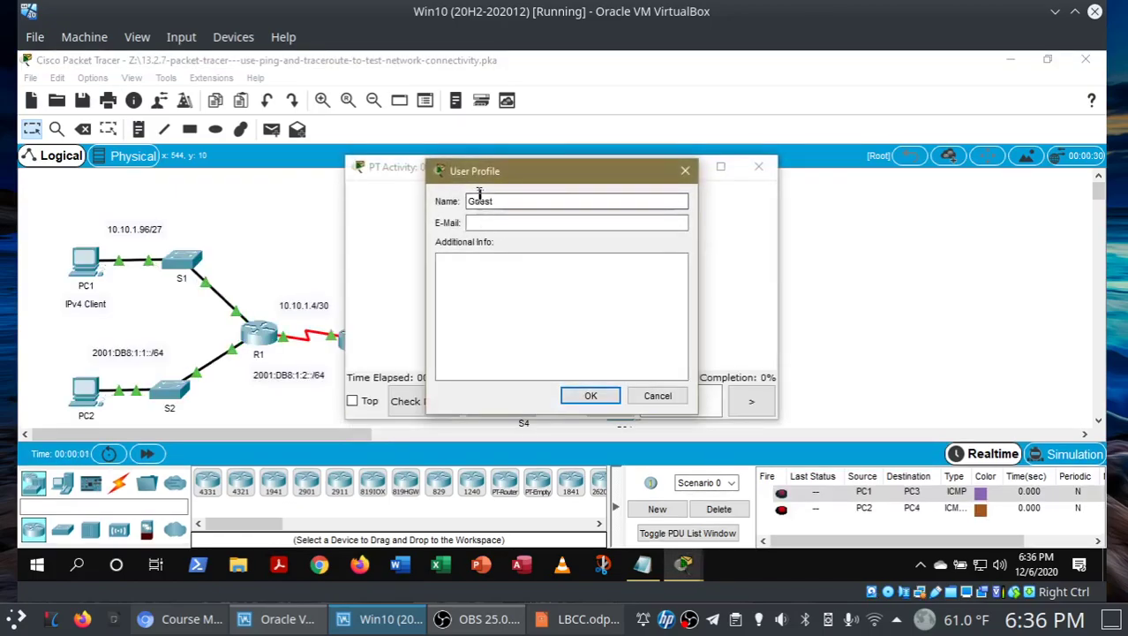
# - Replace the Guest name in the user profile with the instructor's name and accept the profile
pyautogui.moveTo(509, 202); pyautogui.dragTo(422, 198)
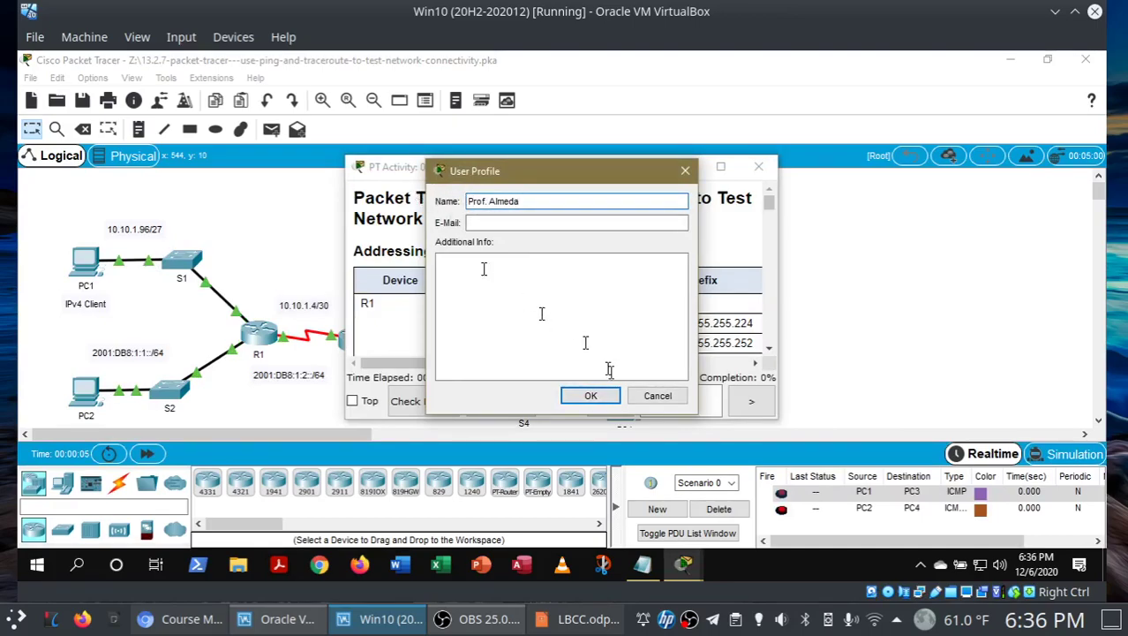
pyautogui.click(590, 395)
pyautogui.click(600, 324)
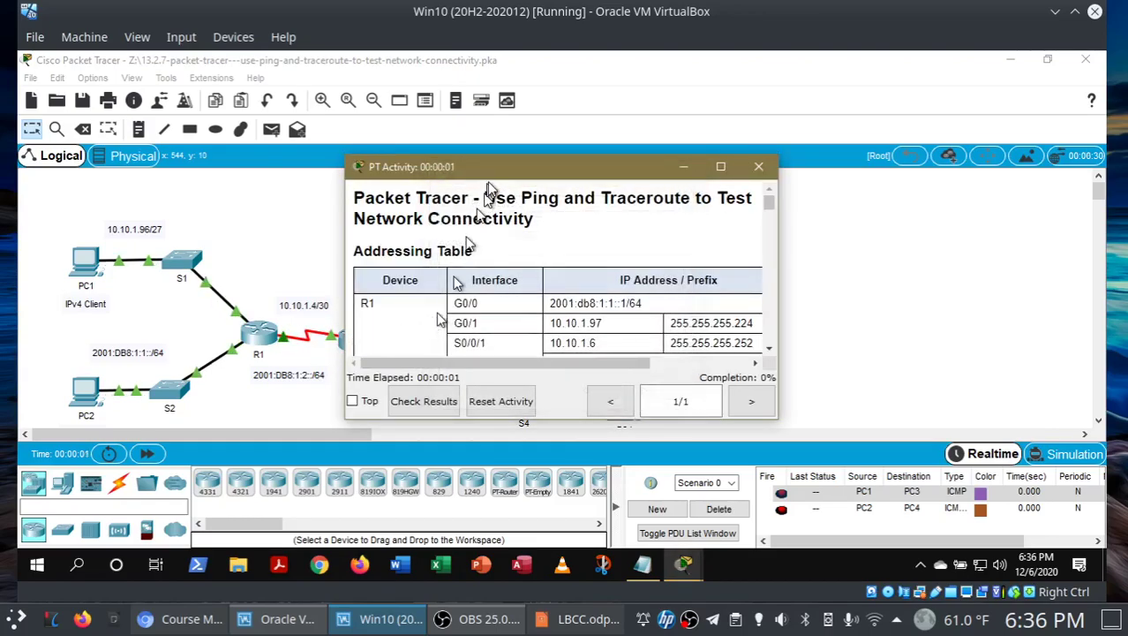
# - Move and enlarge the PT Activity window, review the Part 1 instructions, and bring the network topology back to the front
pyautogui.moveTo(494, 172); pyautogui.dragTo(729, 72)
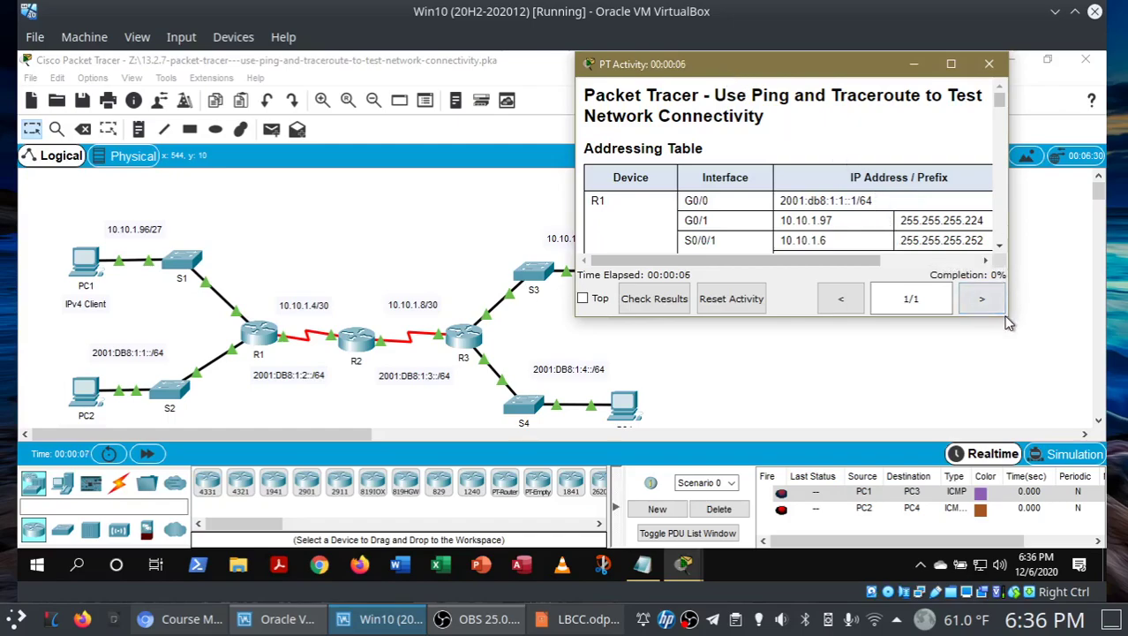
pyautogui.moveTo(1010, 322); pyautogui.dragTo(1101, 427)
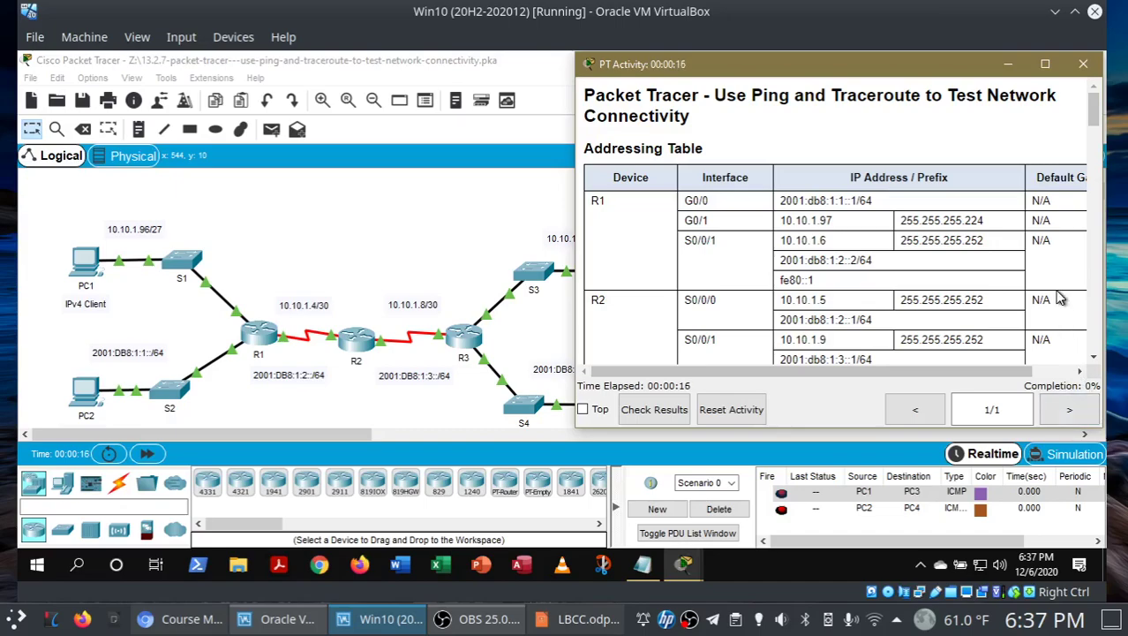
pyautogui.moveTo(1097, 115); pyautogui.dragTo(1090, 193)
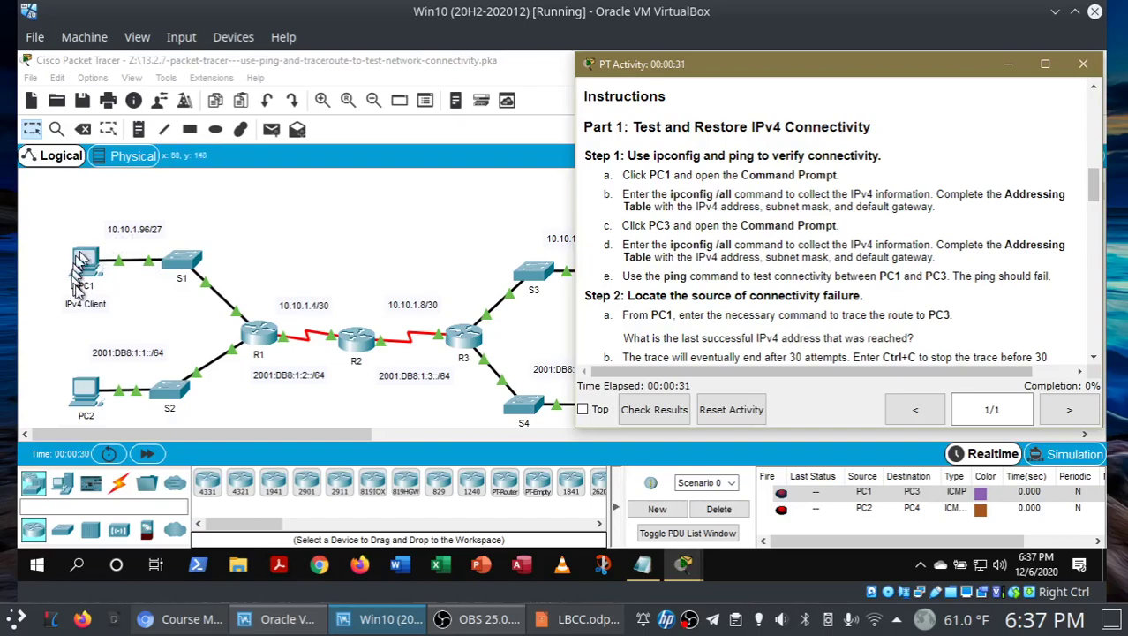
pyautogui.click(468, 208)
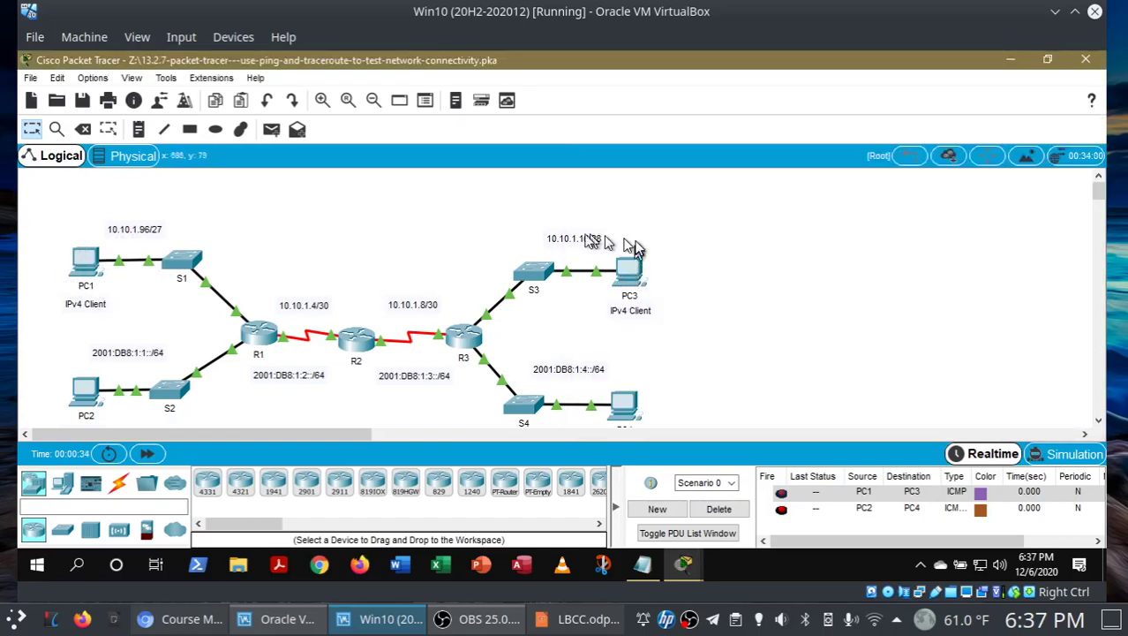
# - Try to open the IP Configuration settings on PC1
pyautogui.click(85, 261)
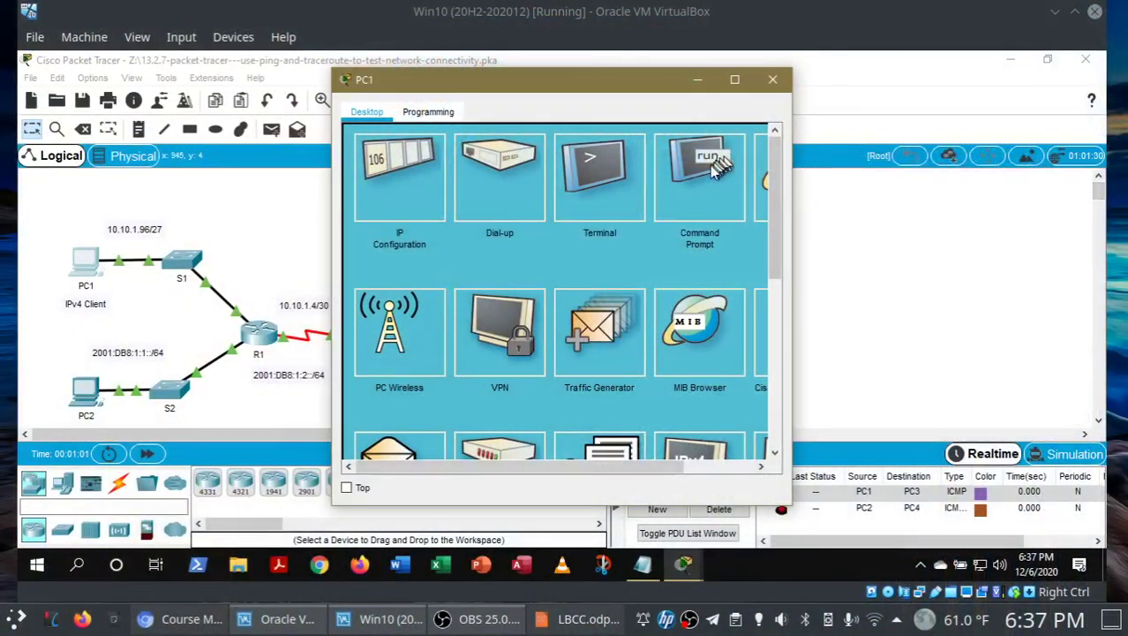
pyautogui.click(712, 167)
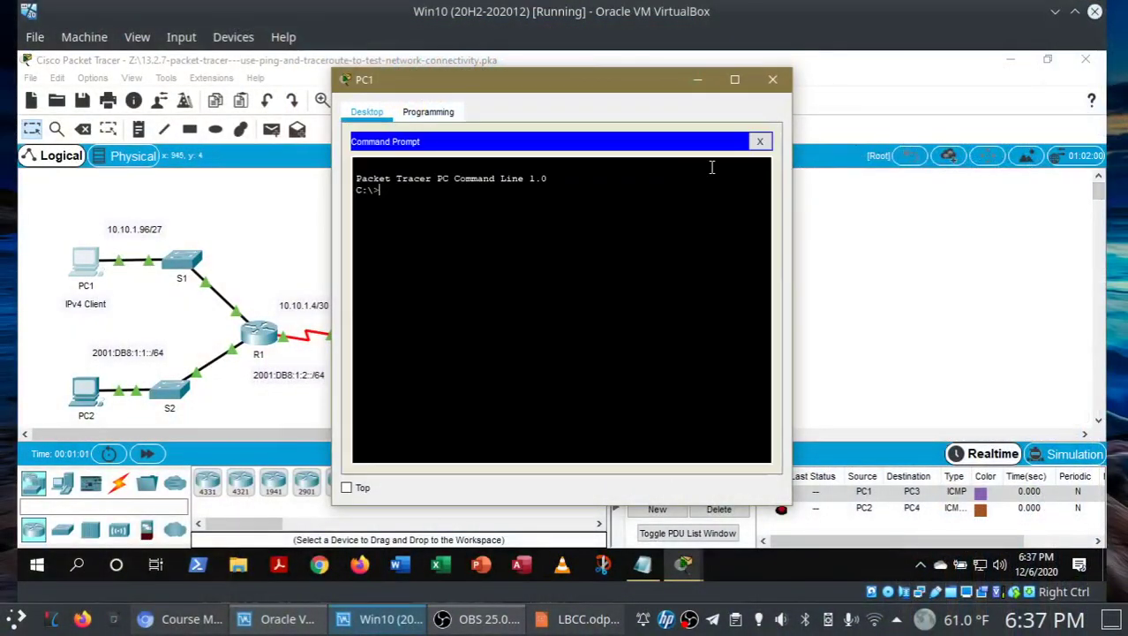
pyautogui.click(760, 142)
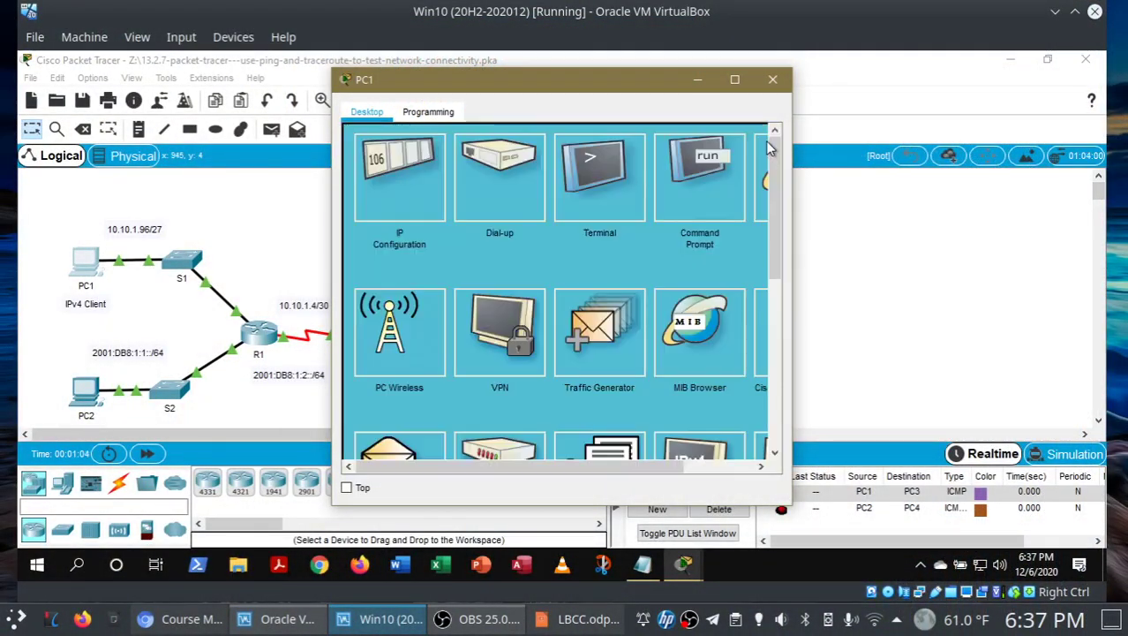
pyautogui.click(400, 186)
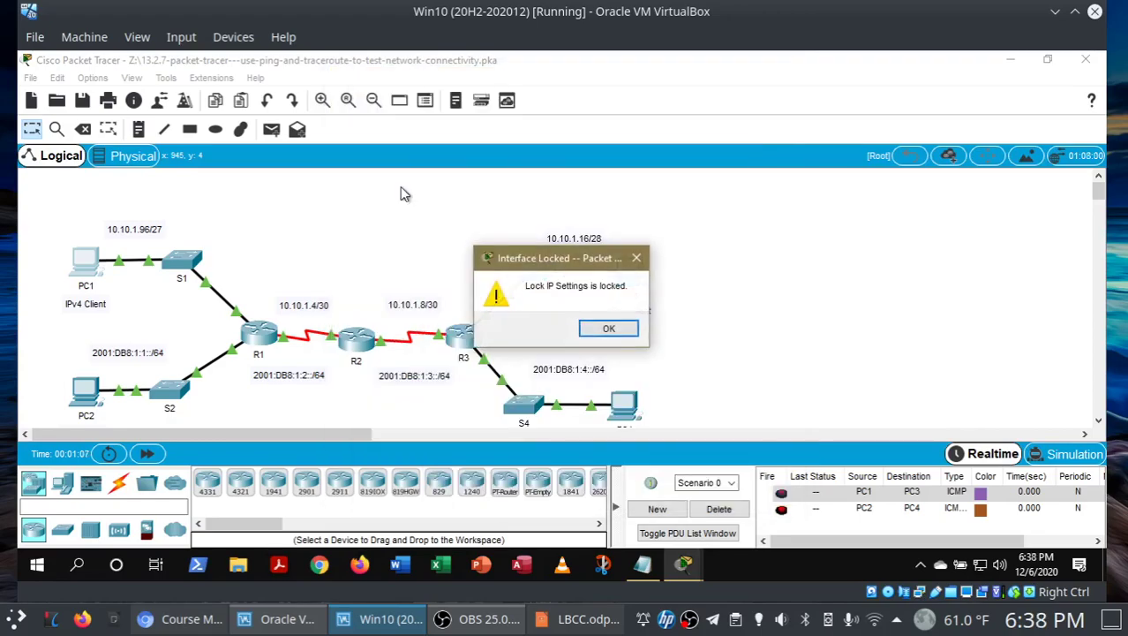
pyautogui.click(596, 329)
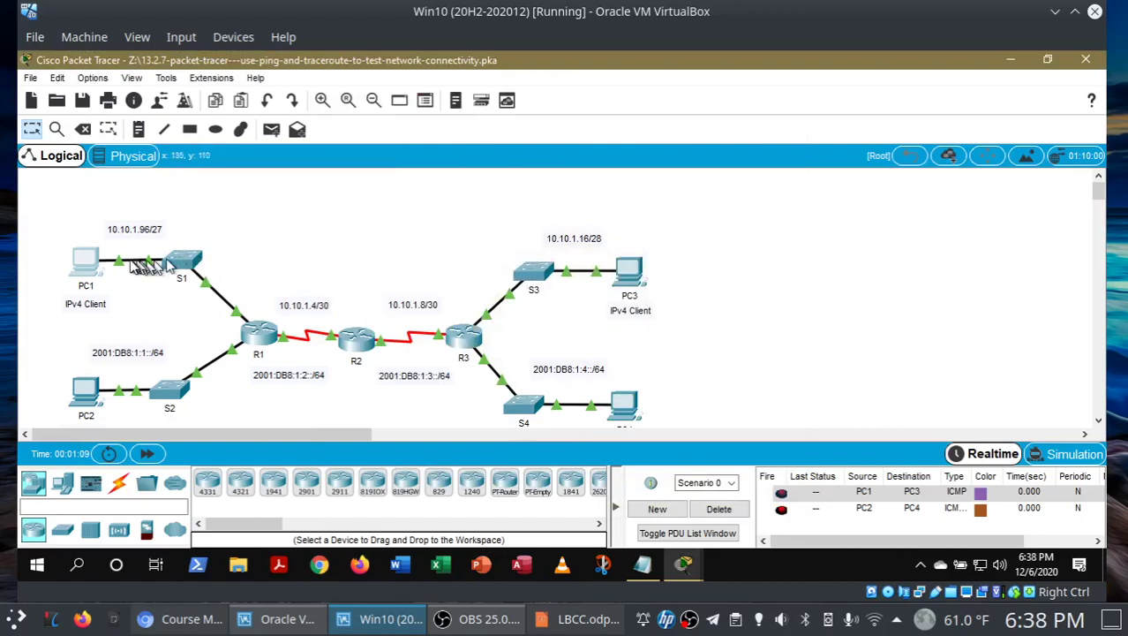
# - Run ipconfig /all in PC1's Command Prompt and check its IPv4 address against the notes in Notepad
pyautogui.click(88, 270)
pyautogui.click(712, 180)
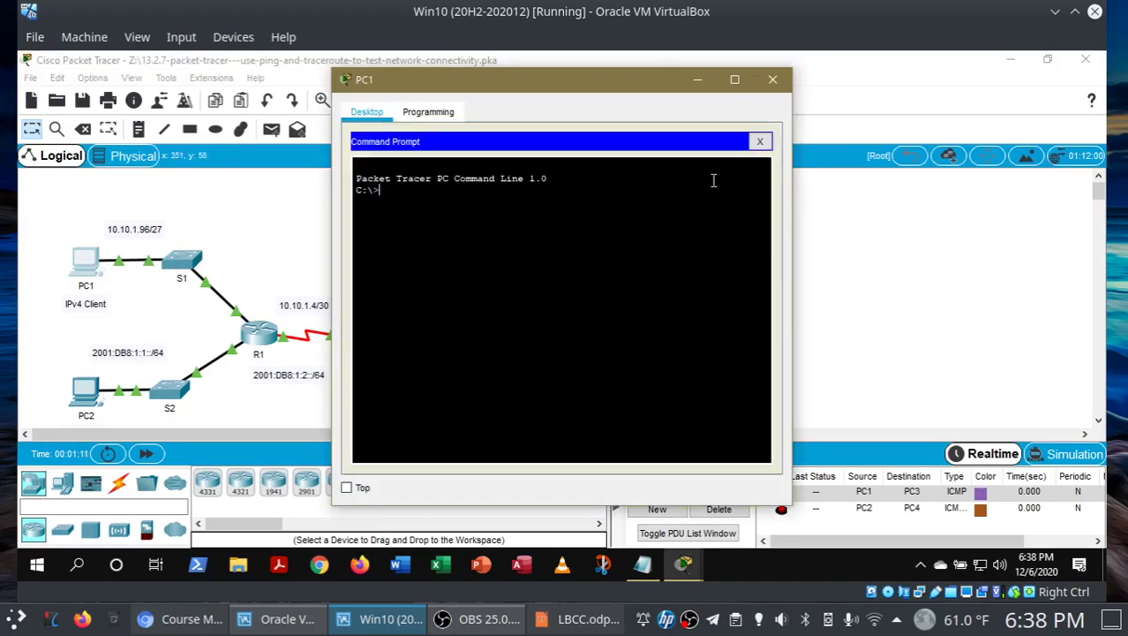
pyautogui.write('ipconfig /all')
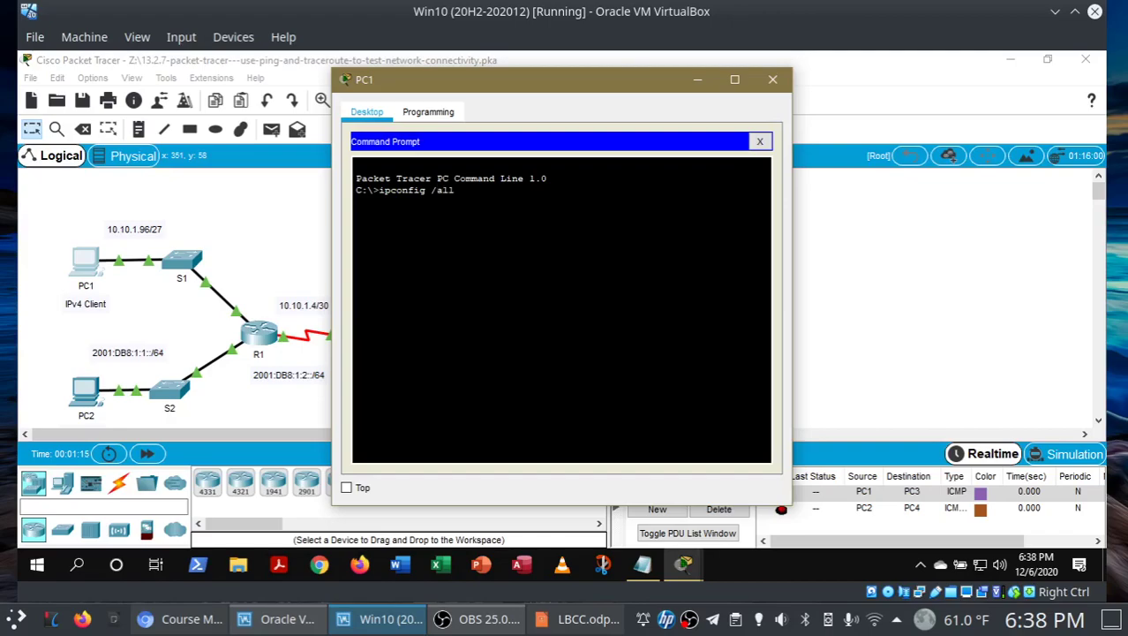
pyautogui.press('Return')
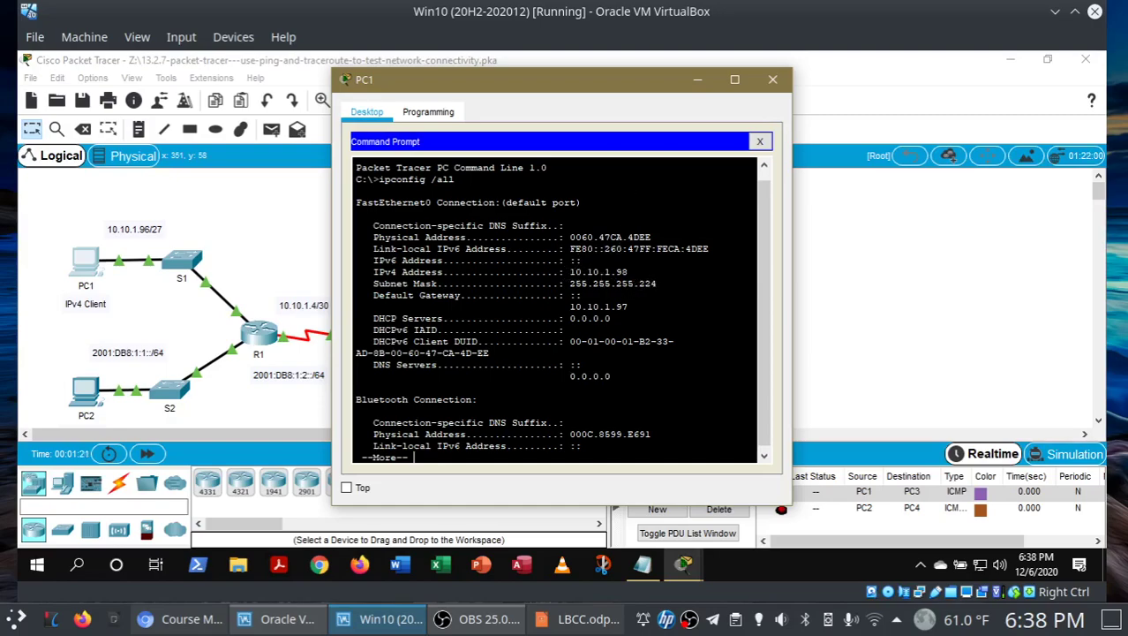
pyautogui.click(642, 564)
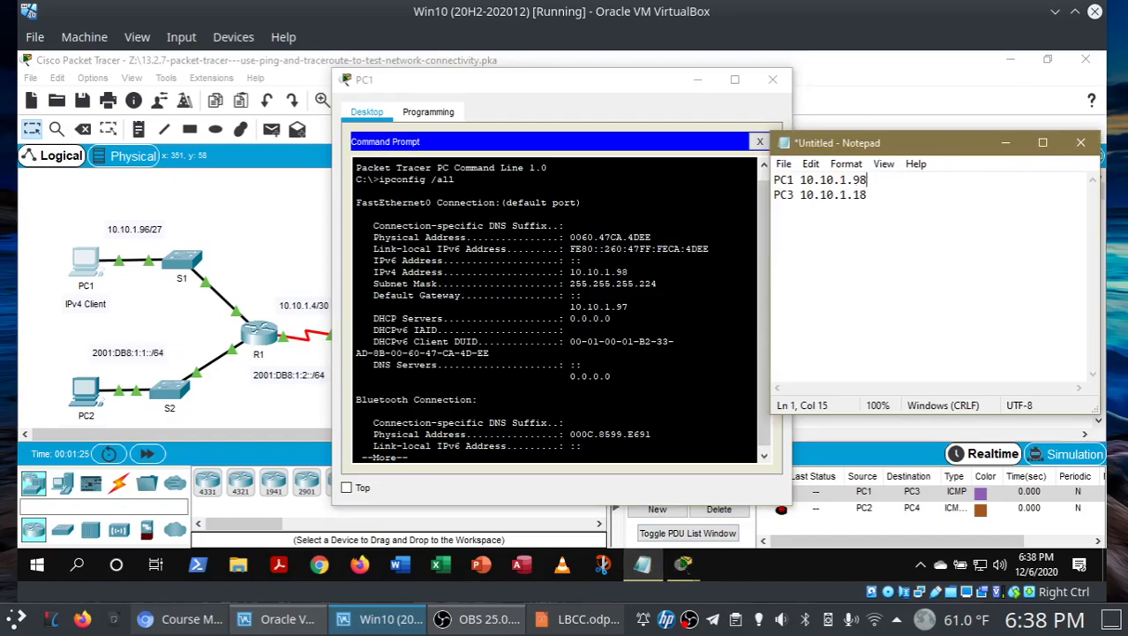
pyautogui.click(687, 282)
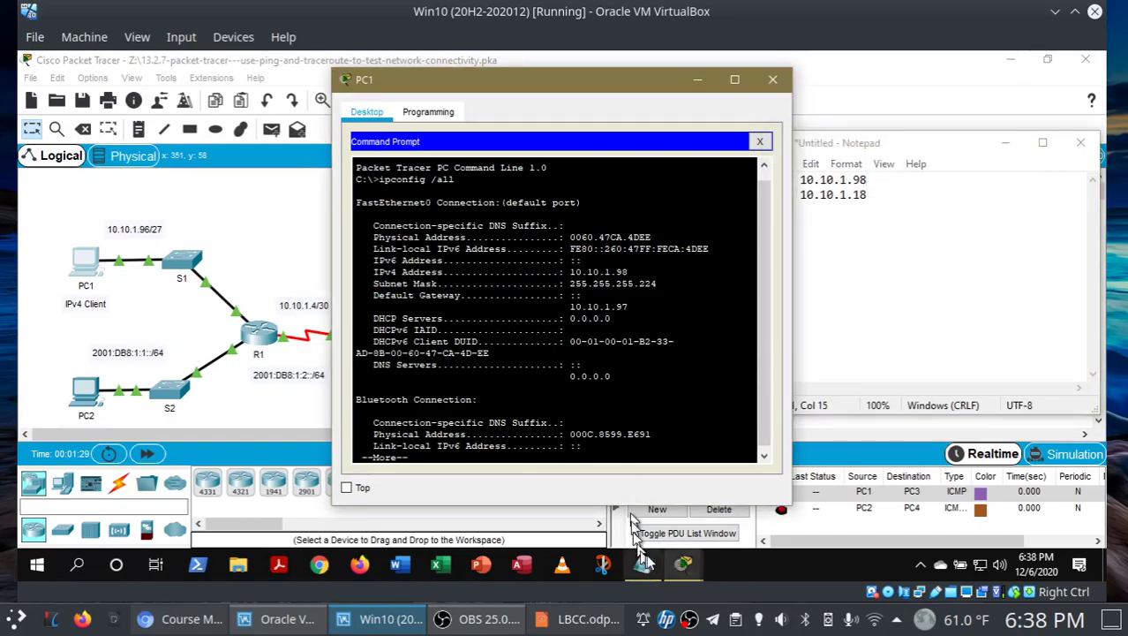
# - Compare PC1's default gateway with R1's G0/1 address in the activity's Addressing Table, and close the PC1 window
pyautogui.moveTo(681, 569)
pyautogui.click(679, 516)
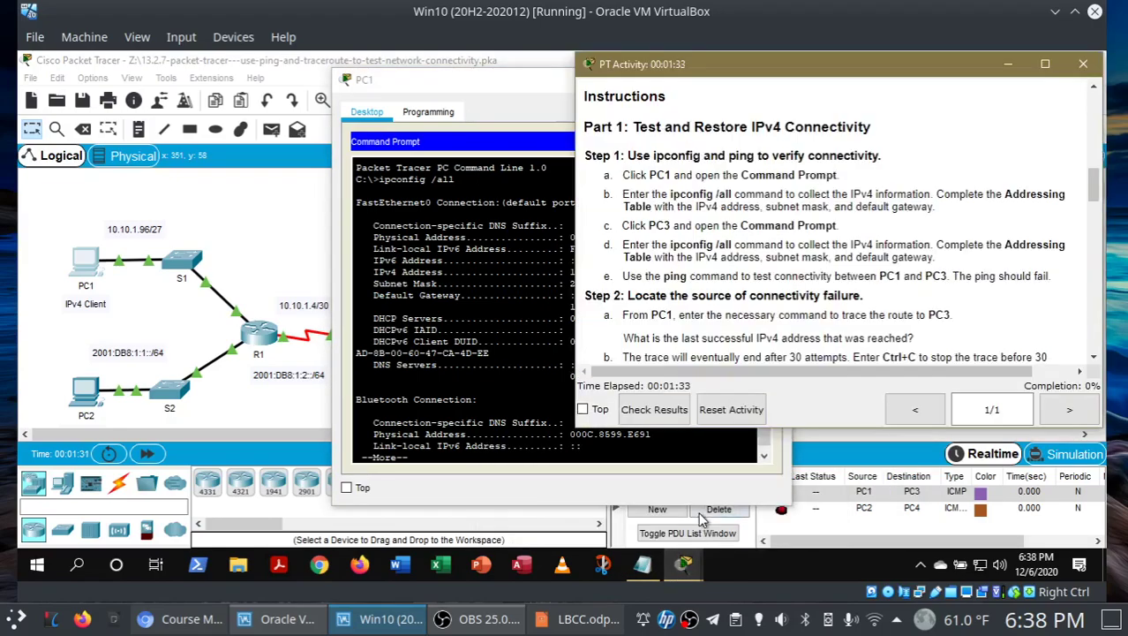
pyautogui.moveTo(1094, 188); pyautogui.dragTo(1104, 115)
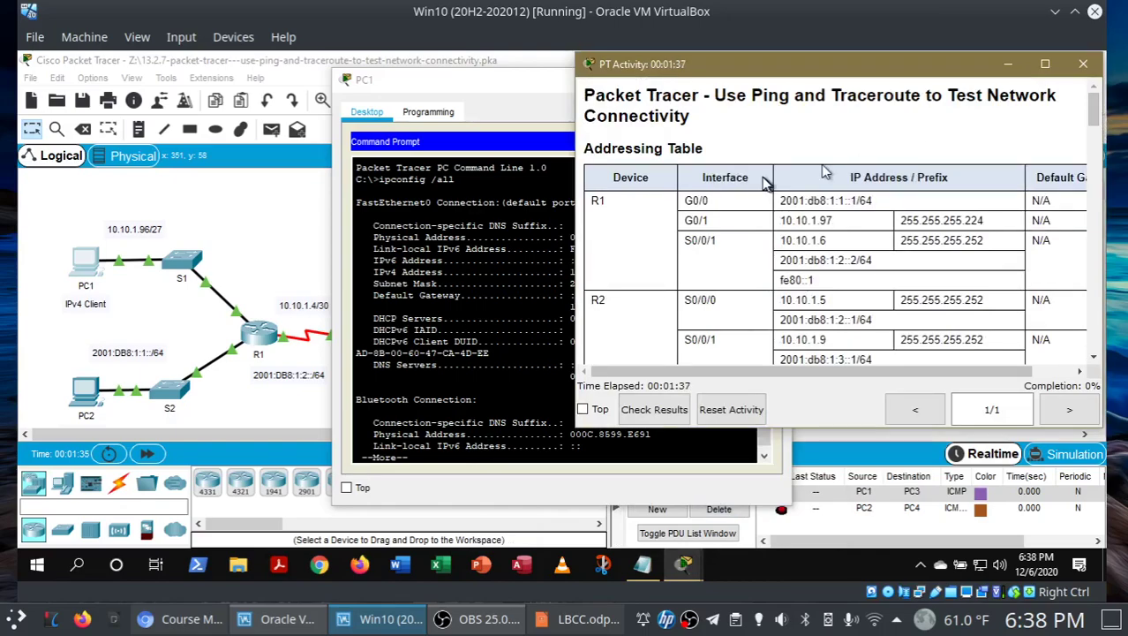
pyautogui.moveTo(685, 219); pyautogui.dragTo(717, 226)
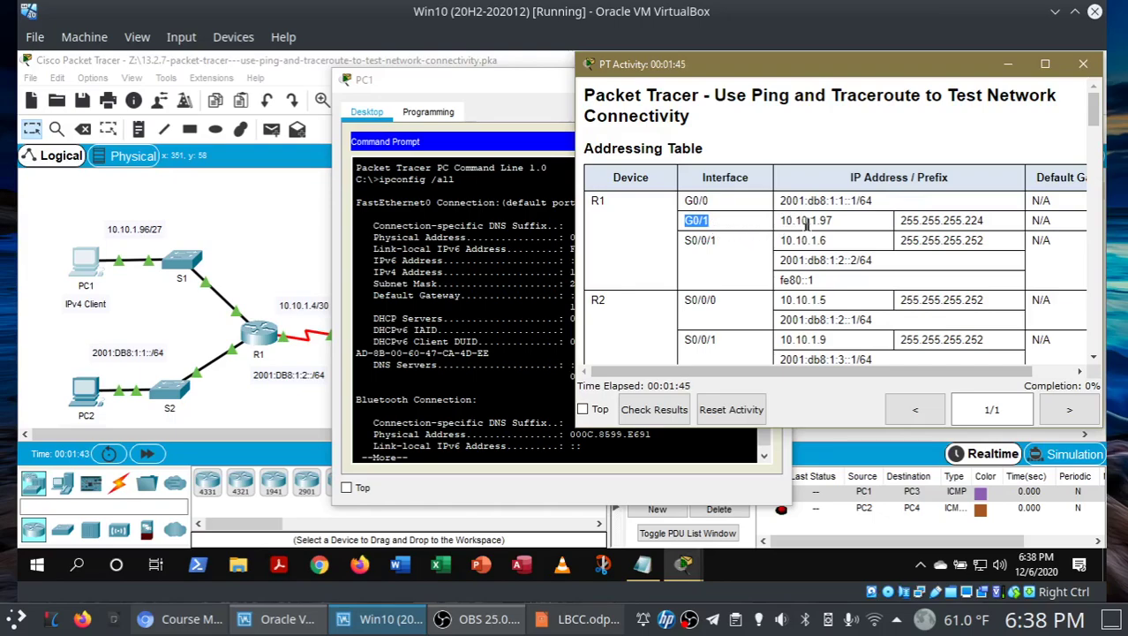
pyautogui.click(547, 305)
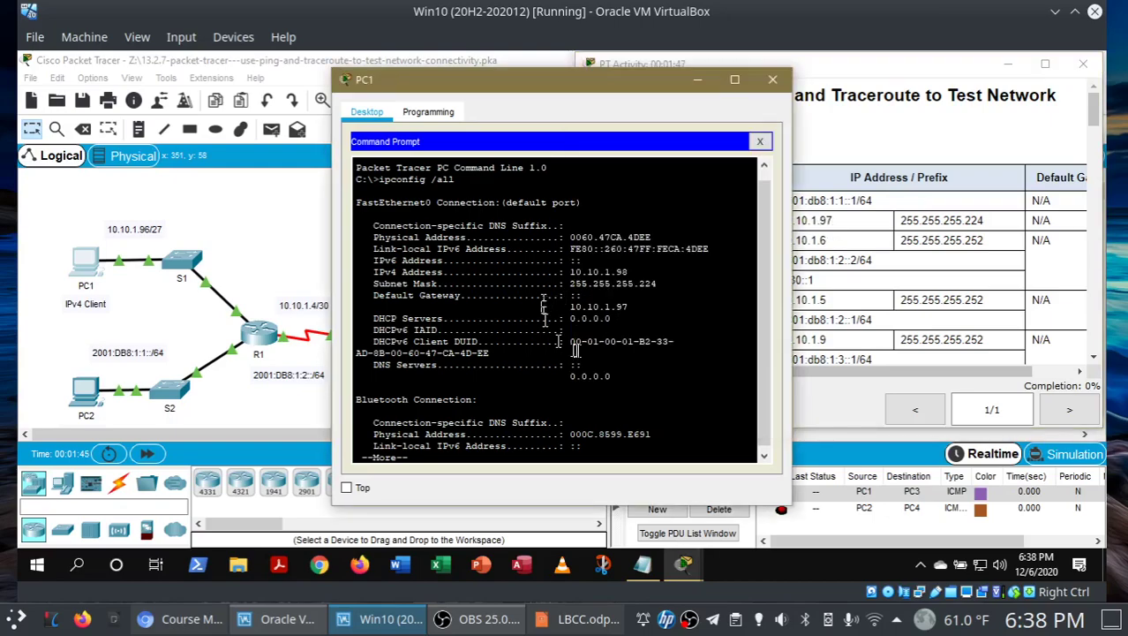
pyautogui.moveTo(630, 306); pyautogui.dragTo(565, 306)
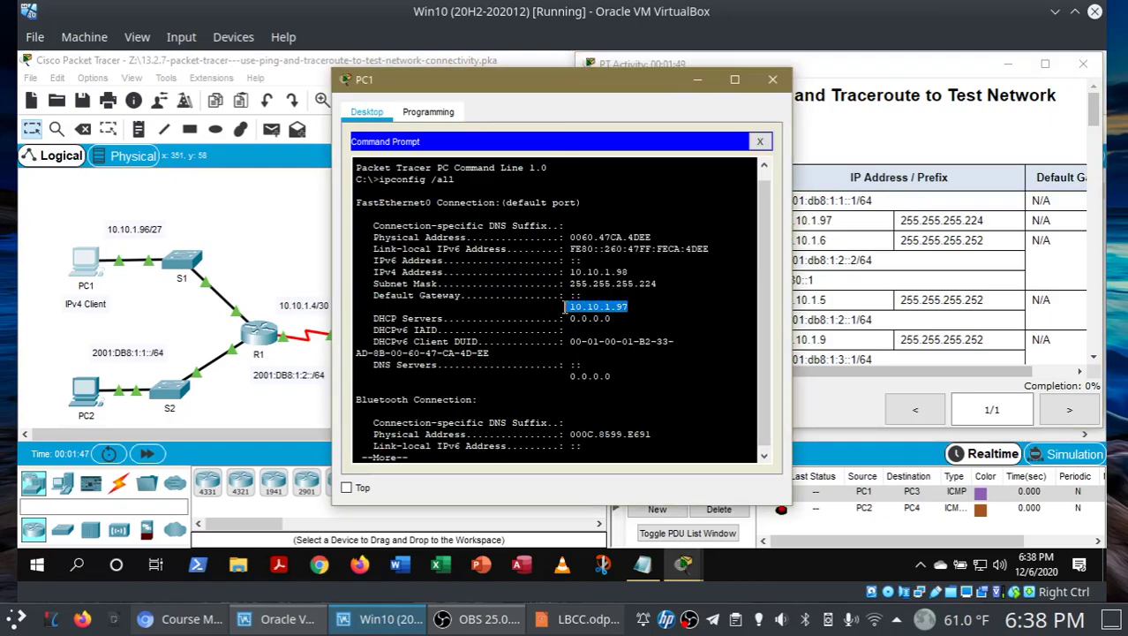
pyautogui.click(666, 306)
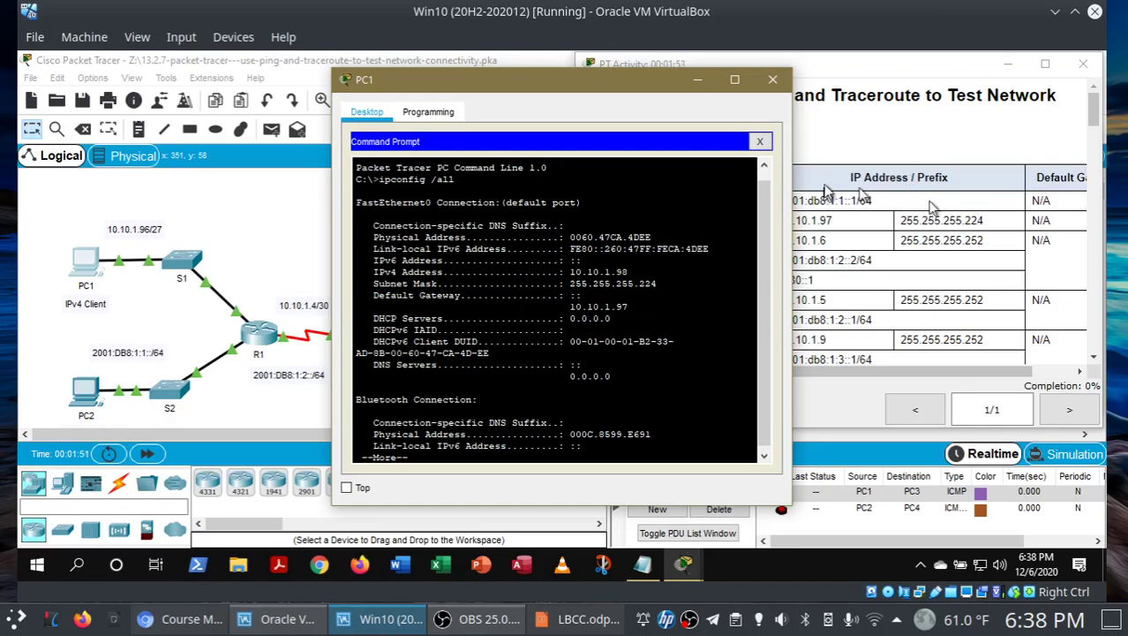
pyautogui.click(774, 82)
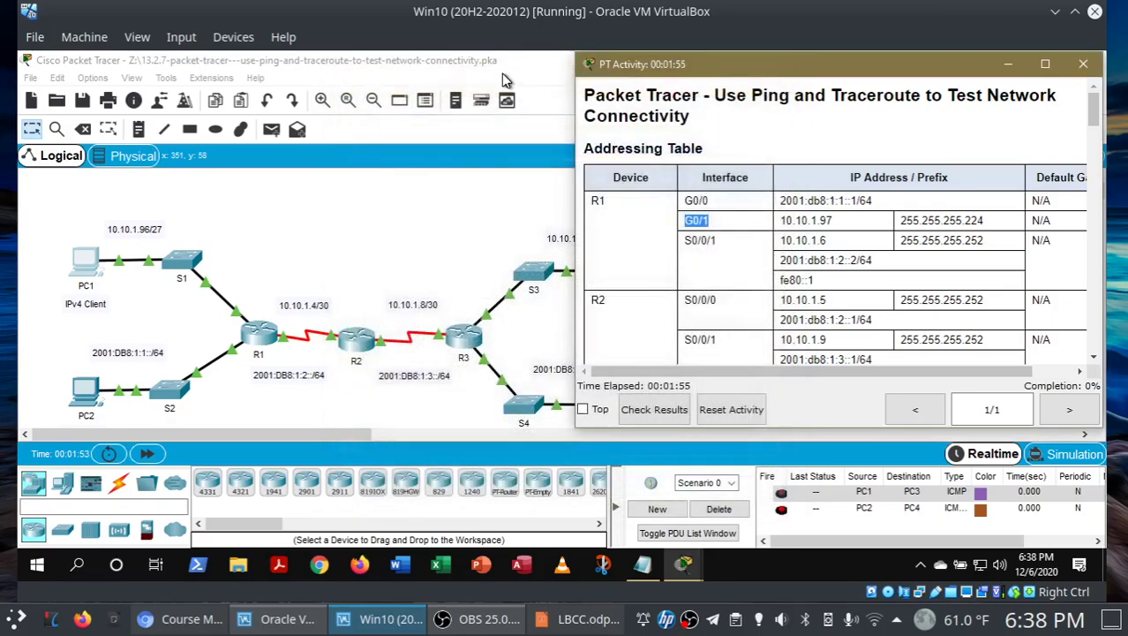
# - Run ipconfig /all in PC3's Command Prompt and check its IPv4 address against the Notepad notes
pyautogui.doubleClick(523, 62)
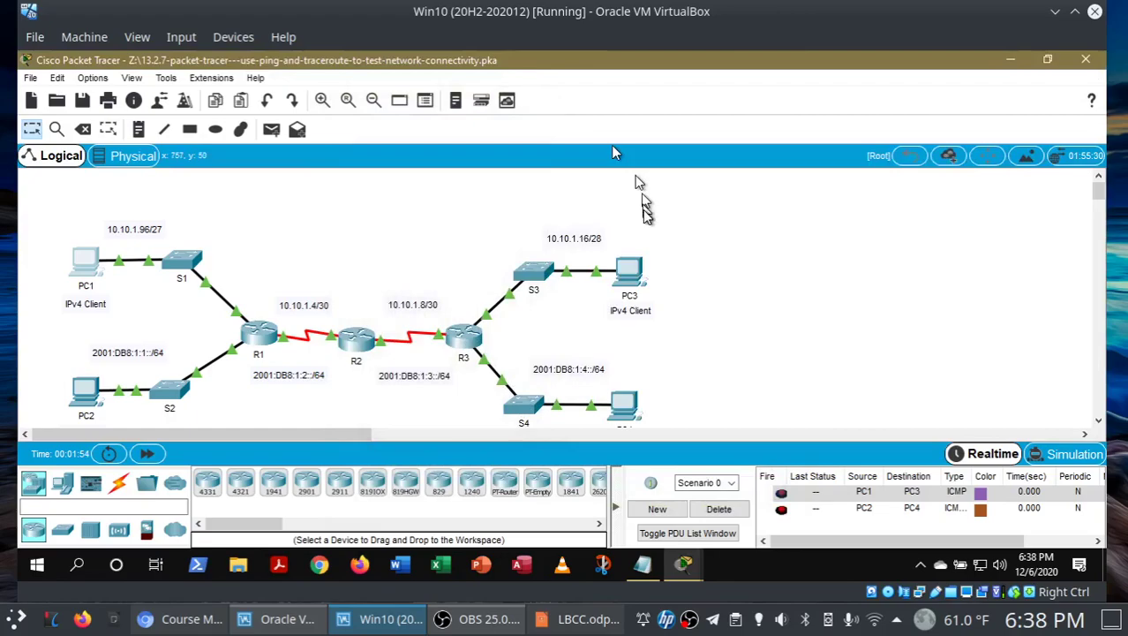
pyautogui.click(627, 269)
pyautogui.click(686, 163)
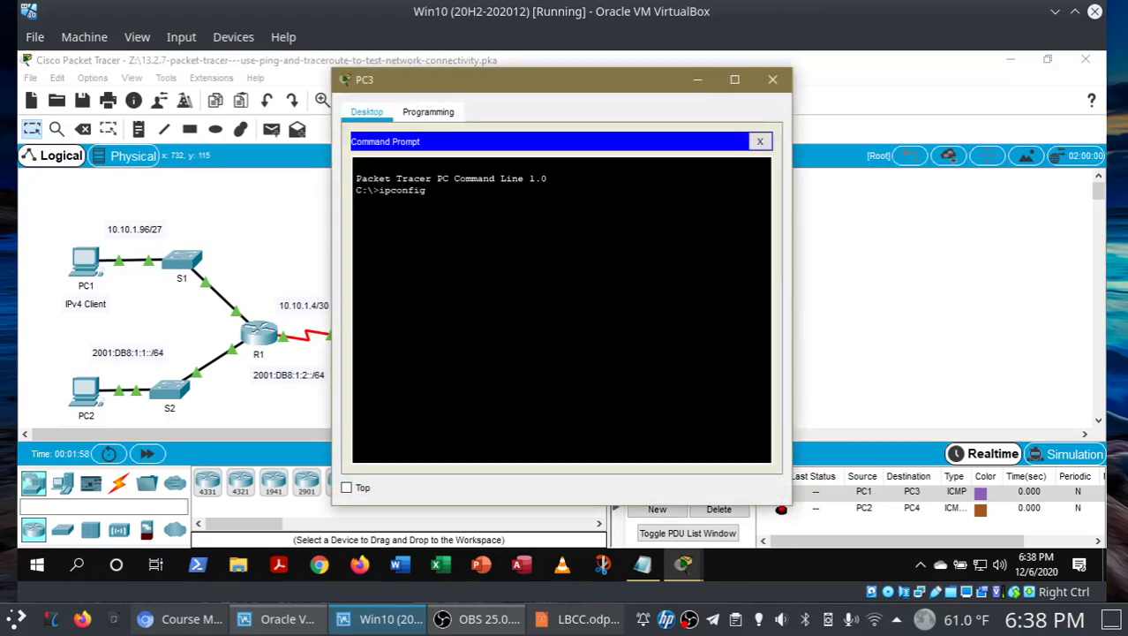
pyautogui.write('ipconfig /all')
pyautogui.press('Return')
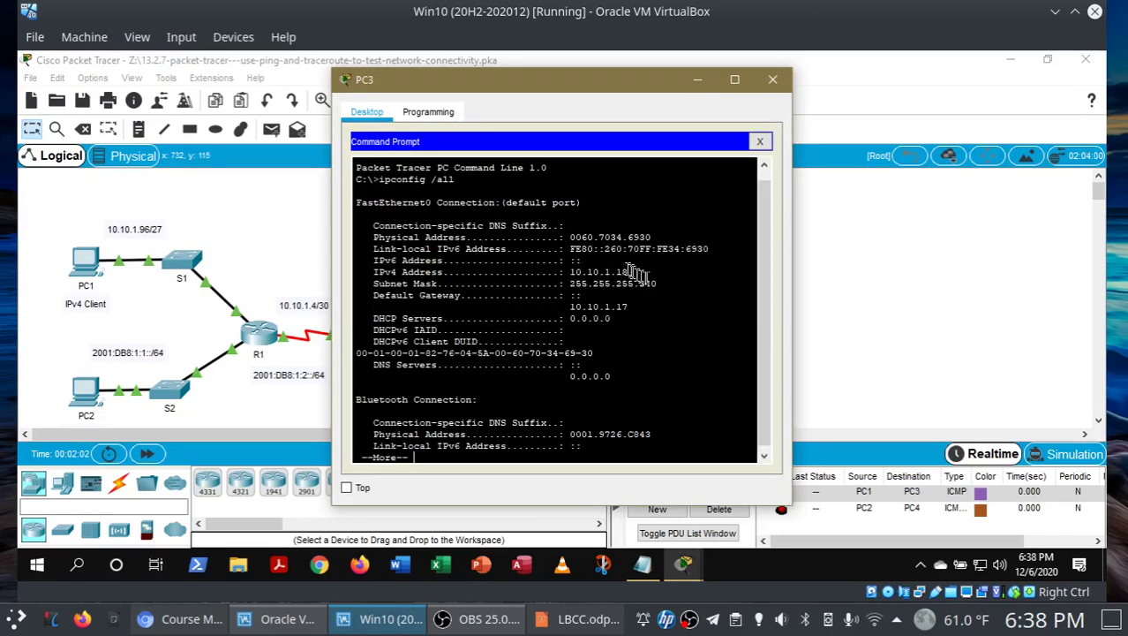
pyautogui.click(643, 572)
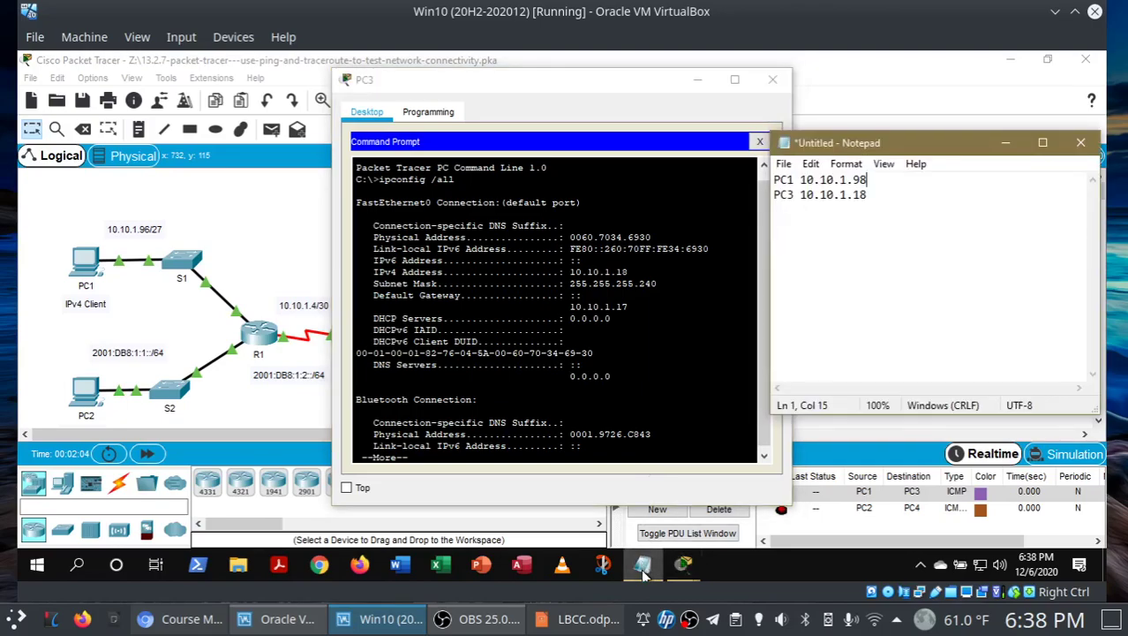
pyautogui.click(644, 572)
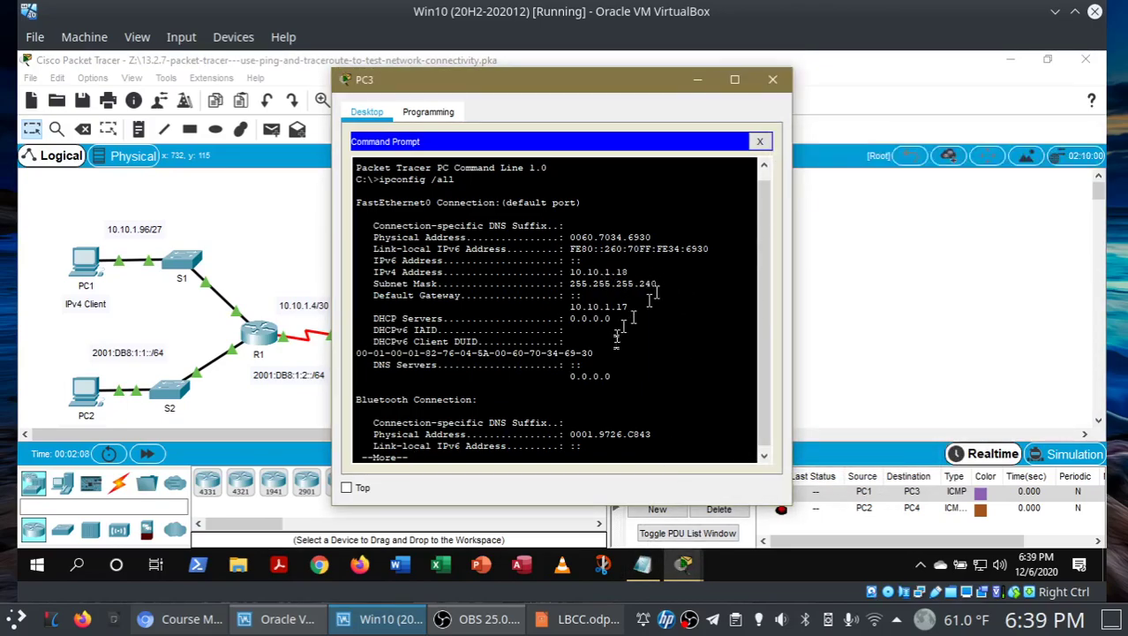
# - Compare PC3's default gateway with R3's G0/1 address in the Addressing Table, and close the PC3 window
pyautogui.moveTo(684, 565)
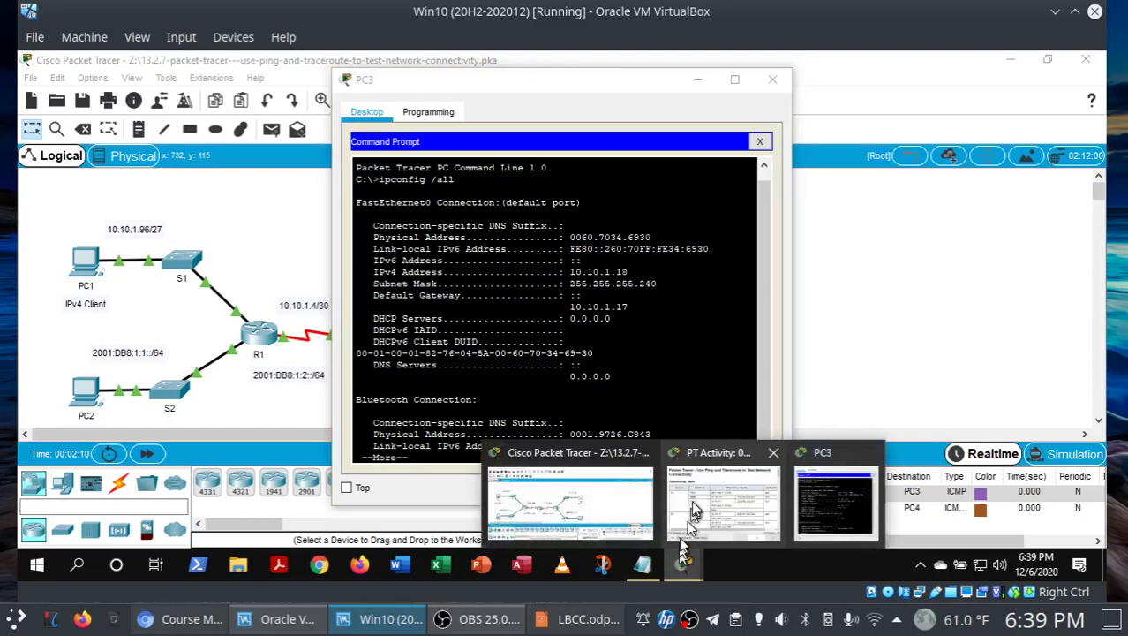
pyautogui.click(693, 505)
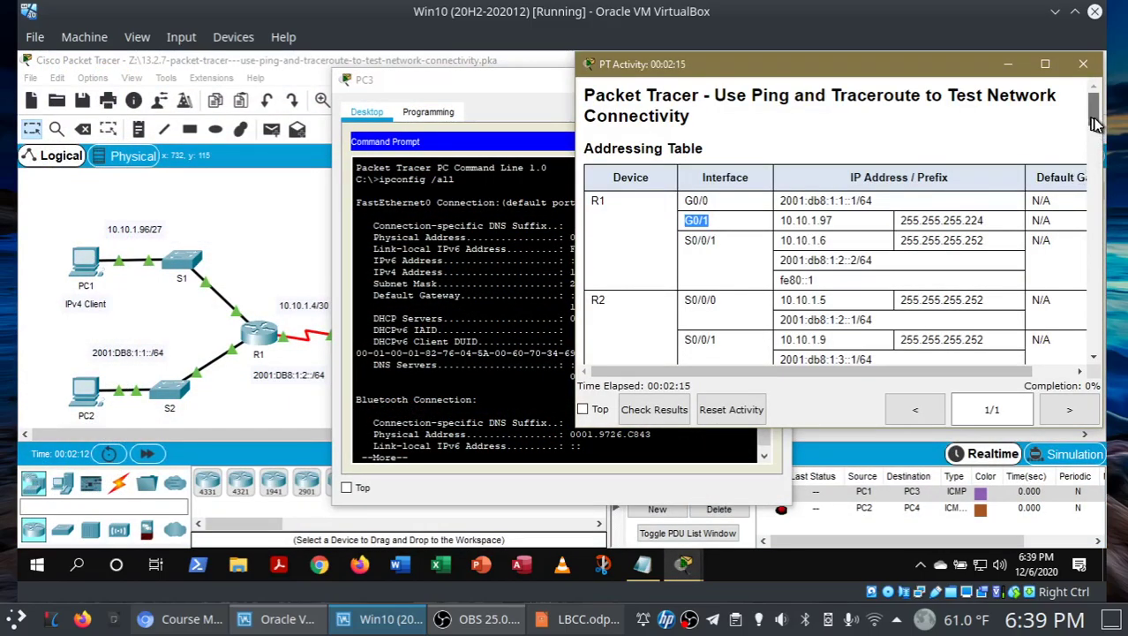
pyautogui.scroll(-2, 1098, 134)
pyautogui.scroll(-1, 1098, 135)
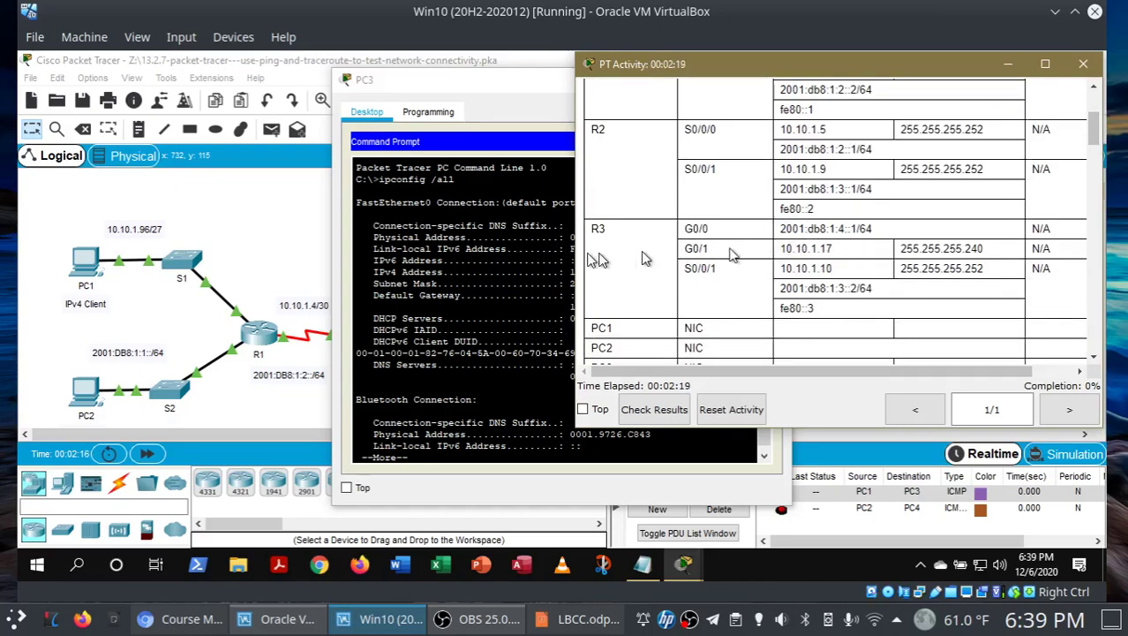
pyautogui.click(521, 260)
pyautogui.click(772, 80)
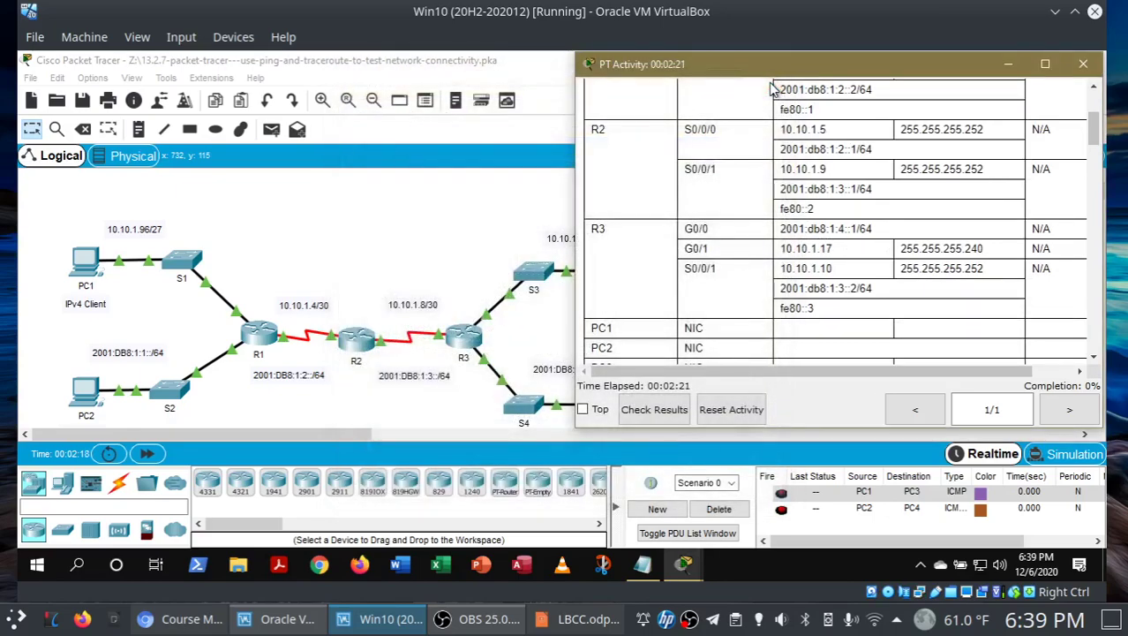
# - Ping PC3 at 10.10.1.18 from PC1's Command Prompt
pyautogui.click(75, 266)
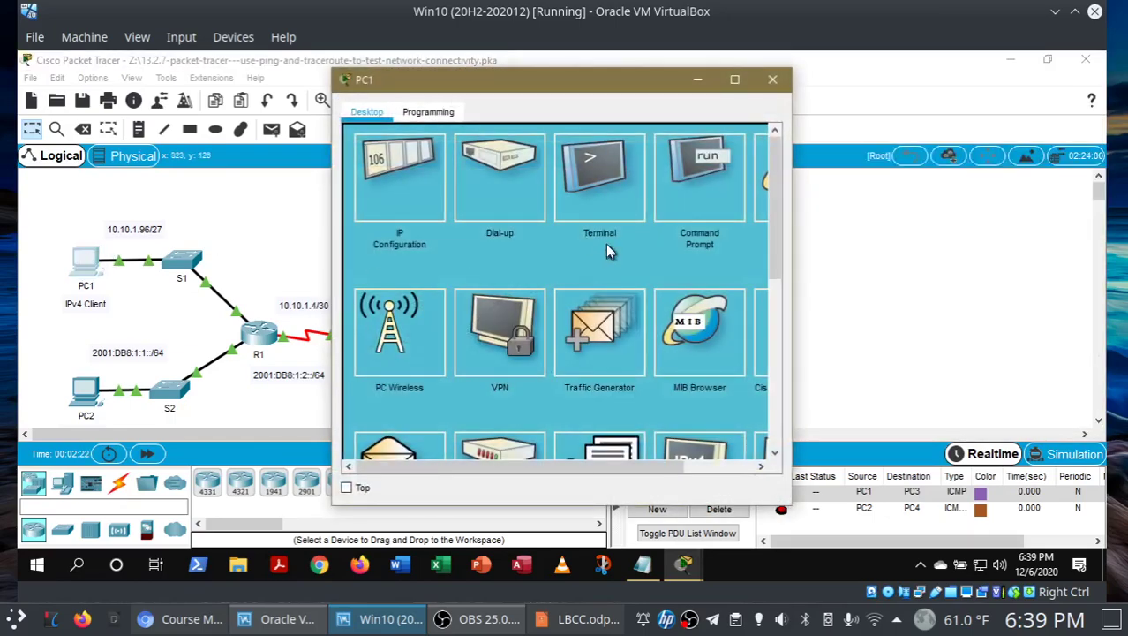
pyautogui.click(707, 174)
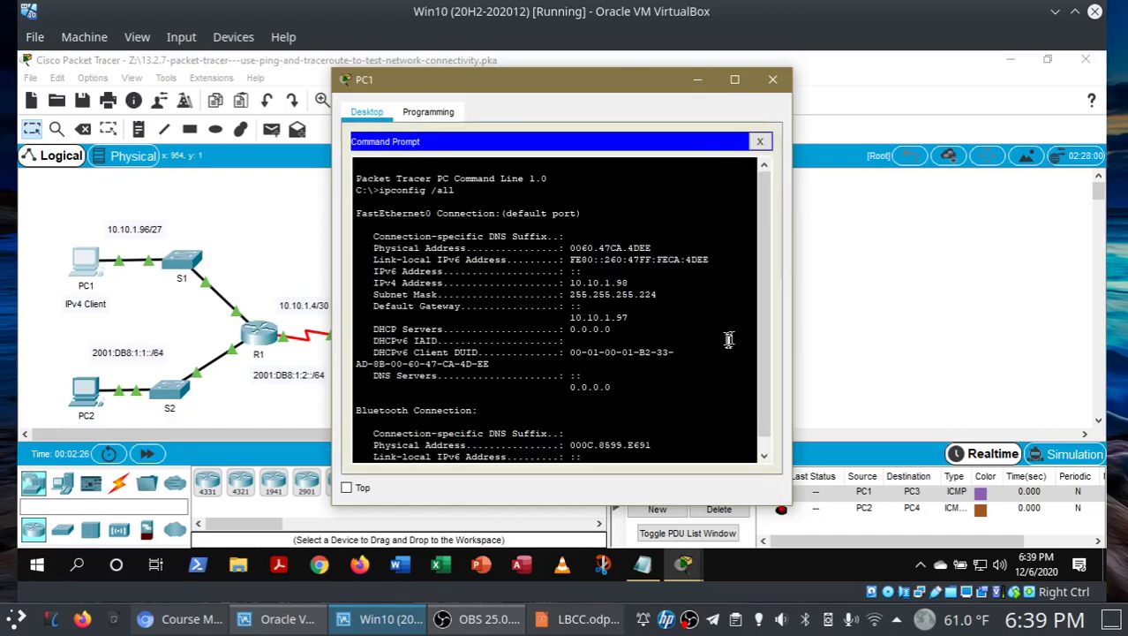
pyautogui.scroll(-1, 726, 339)
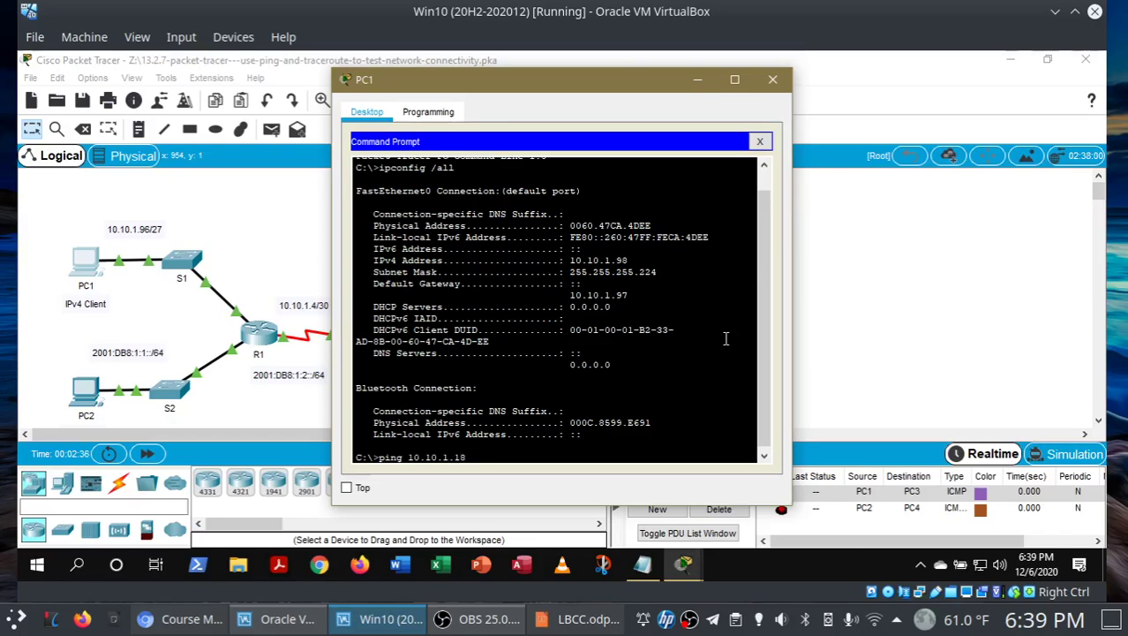
pyautogui.press('Return')
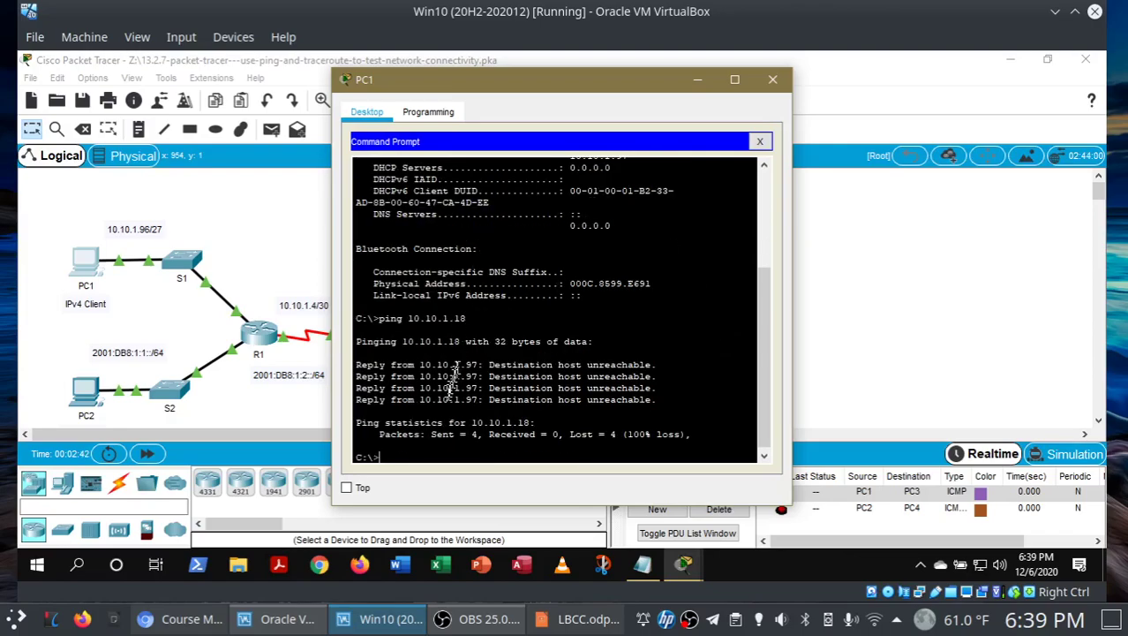
# - Run tracert 10.10.1.18 from PC1's Command Prompt and close the PC1 window
pyautogui.moveTo(547, 88); pyautogui.dragTo(739, 83)
pyautogui.write('acert')
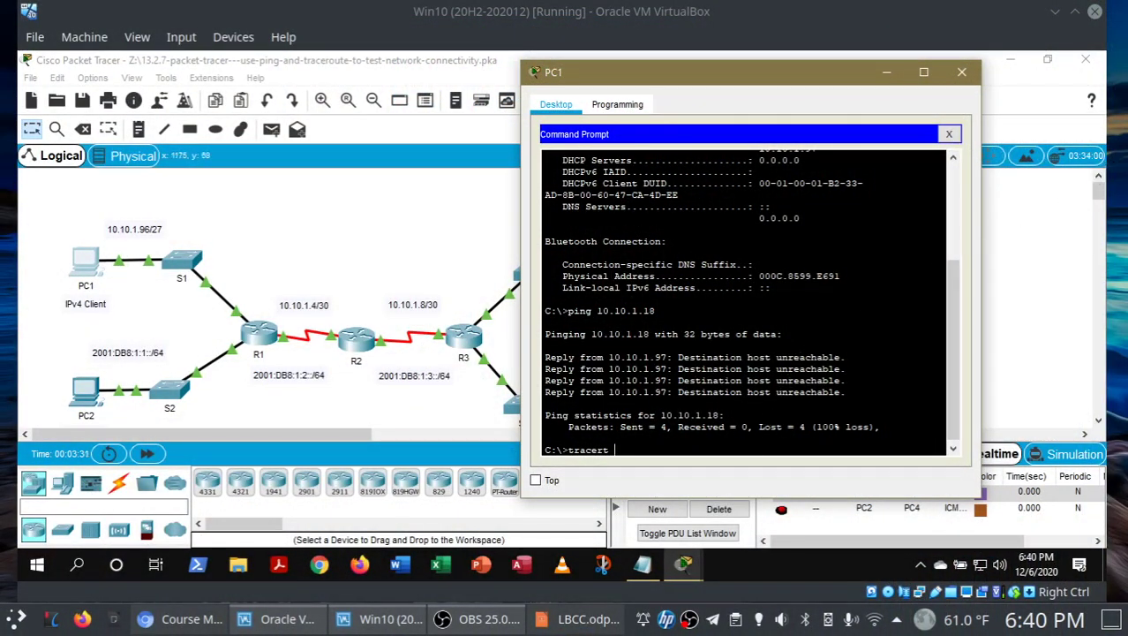
pyautogui.write('10.10.')
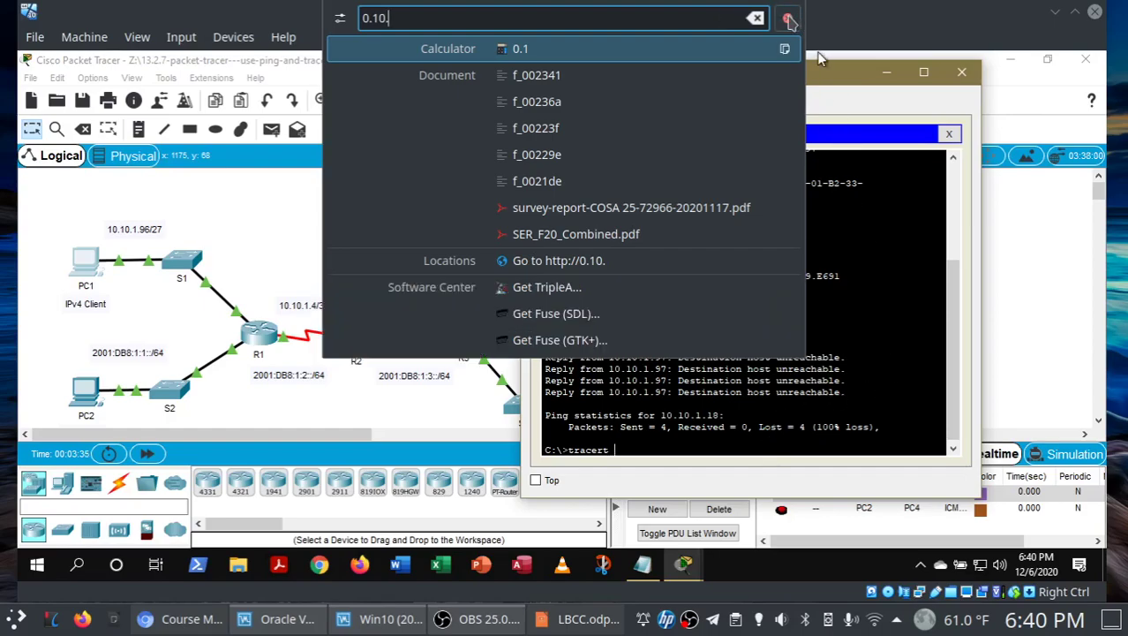
pyautogui.click(787, 18)
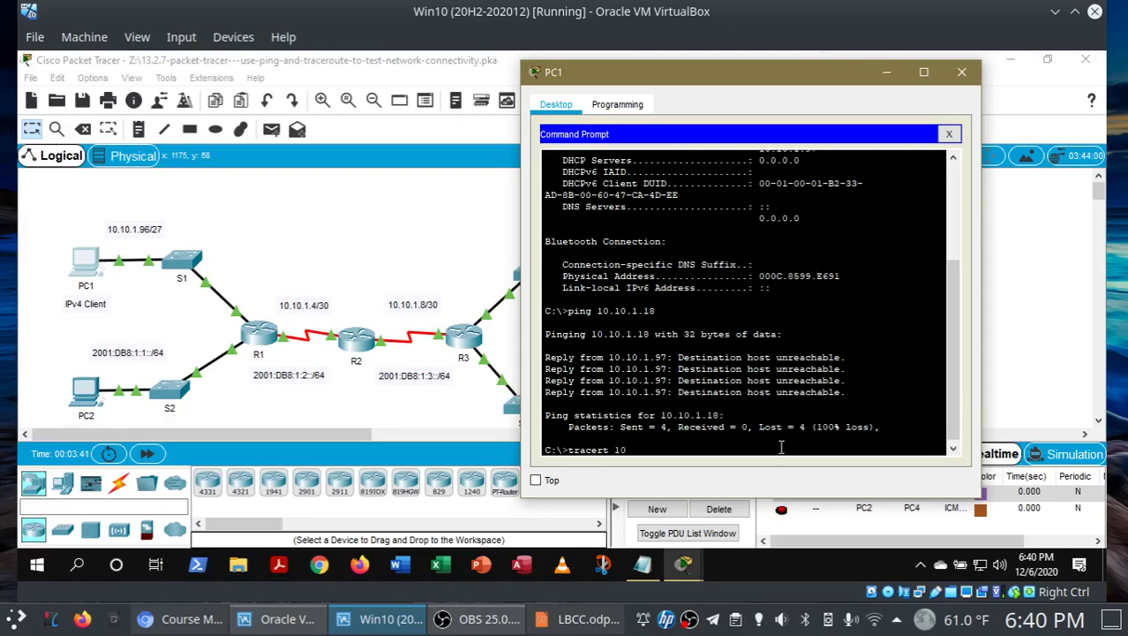
pyautogui.write('8')
pyautogui.press('Return')
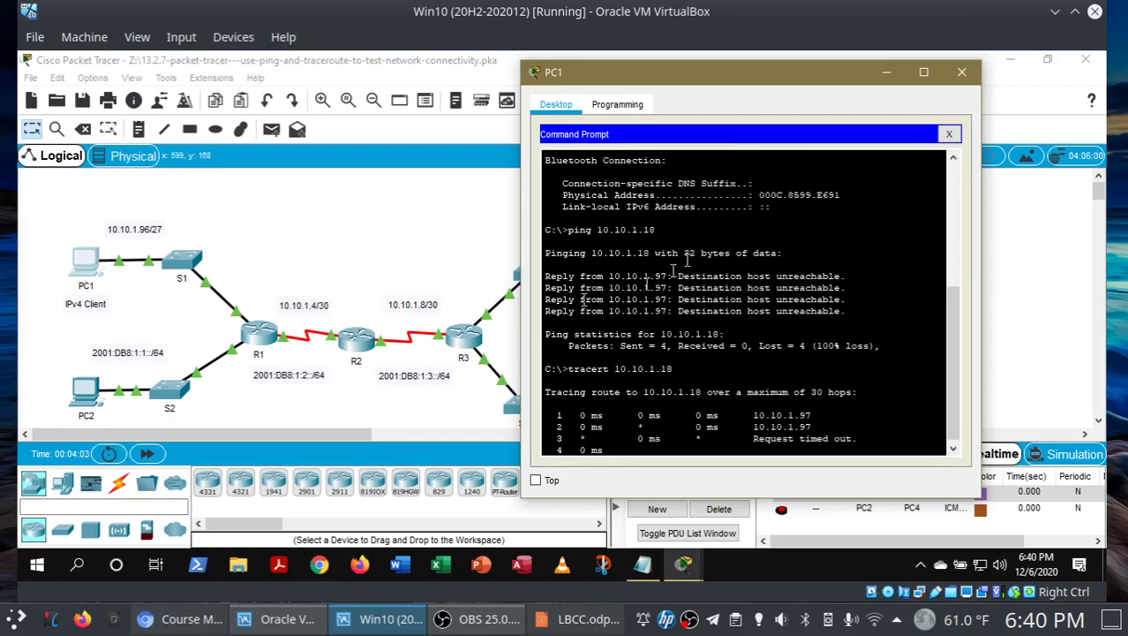
pyautogui.click(961, 72)
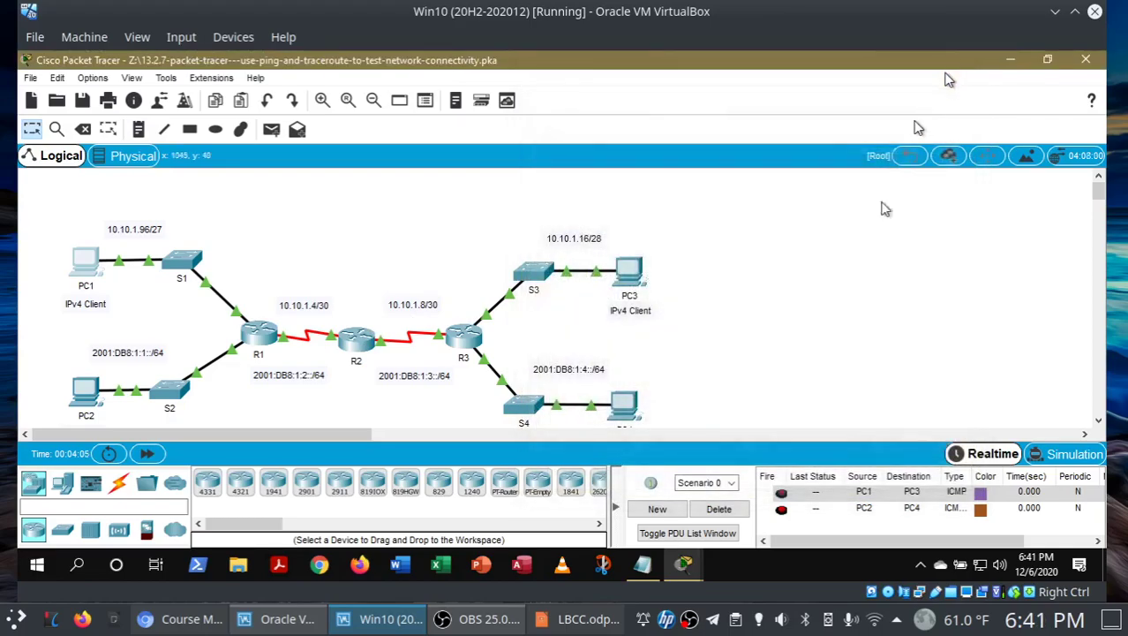
# - Read the activity's instructions for checking the routers, and log into R1's CLI in privileged mode, entering the console and enable passwords
pyautogui.click(684, 565)
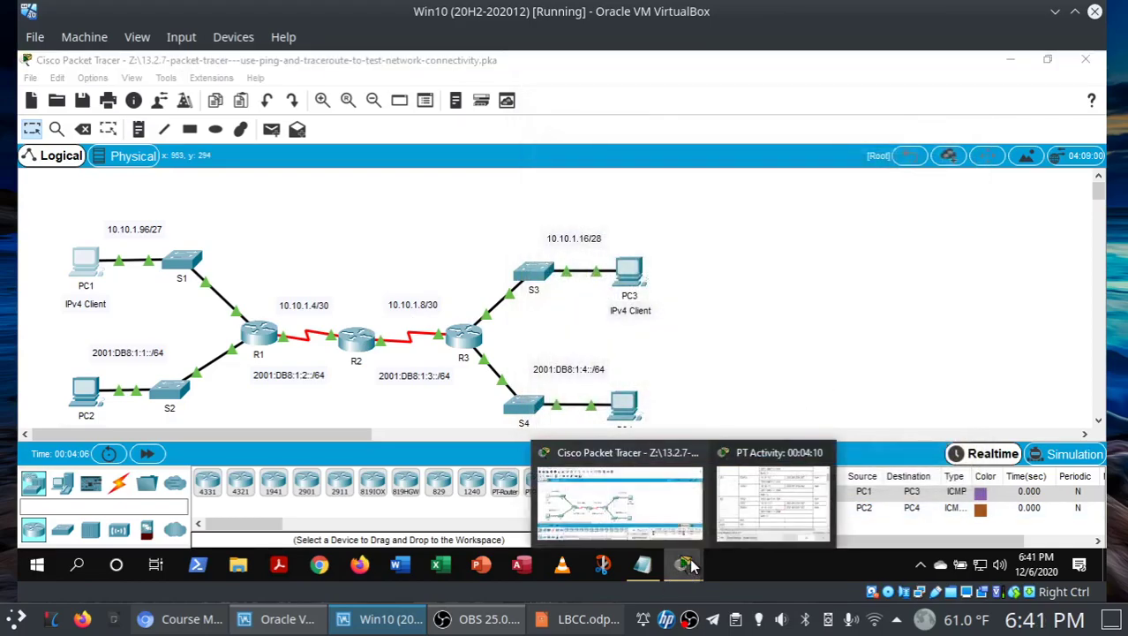
pyautogui.click(751, 499)
pyautogui.moveTo(1094, 132); pyautogui.dragTo(1095, 235)
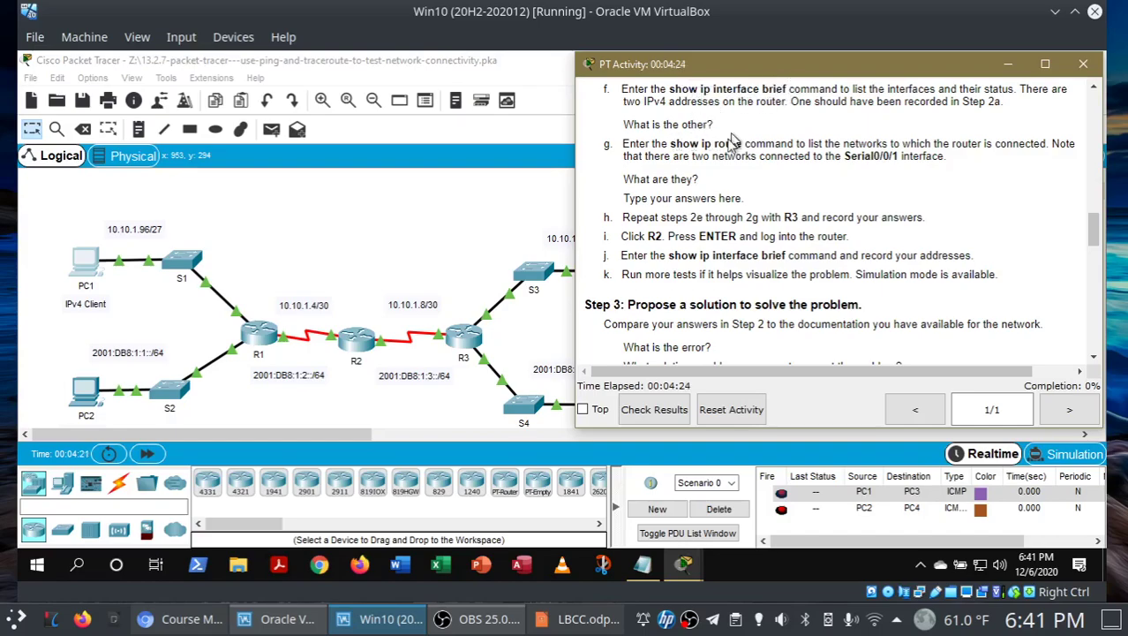
pyautogui.click(258, 335)
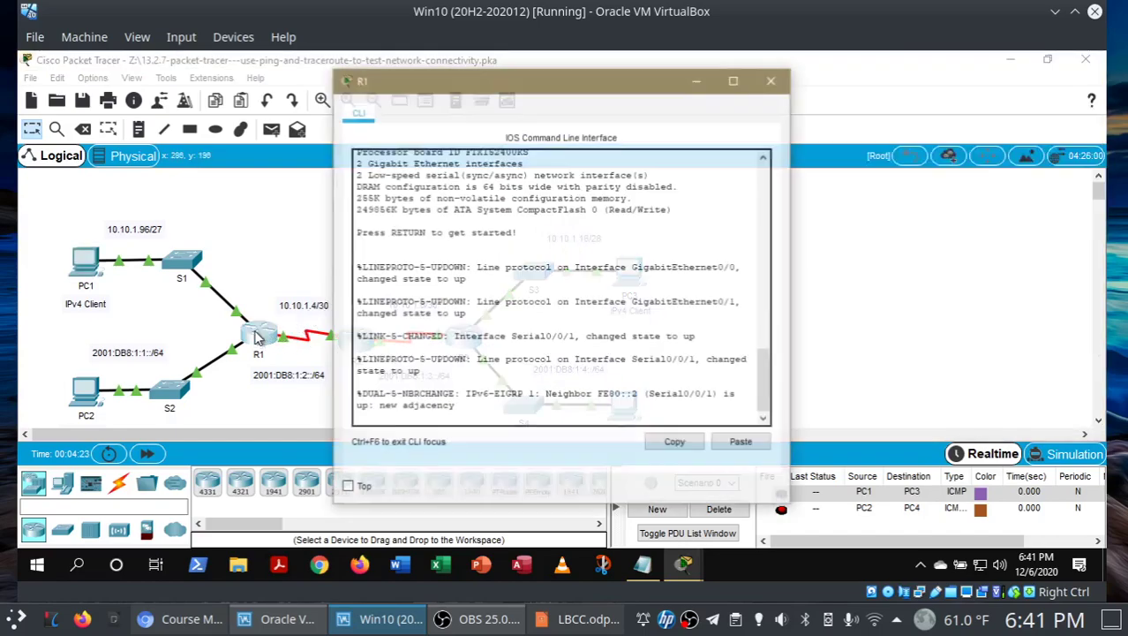
pyautogui.press('Return')
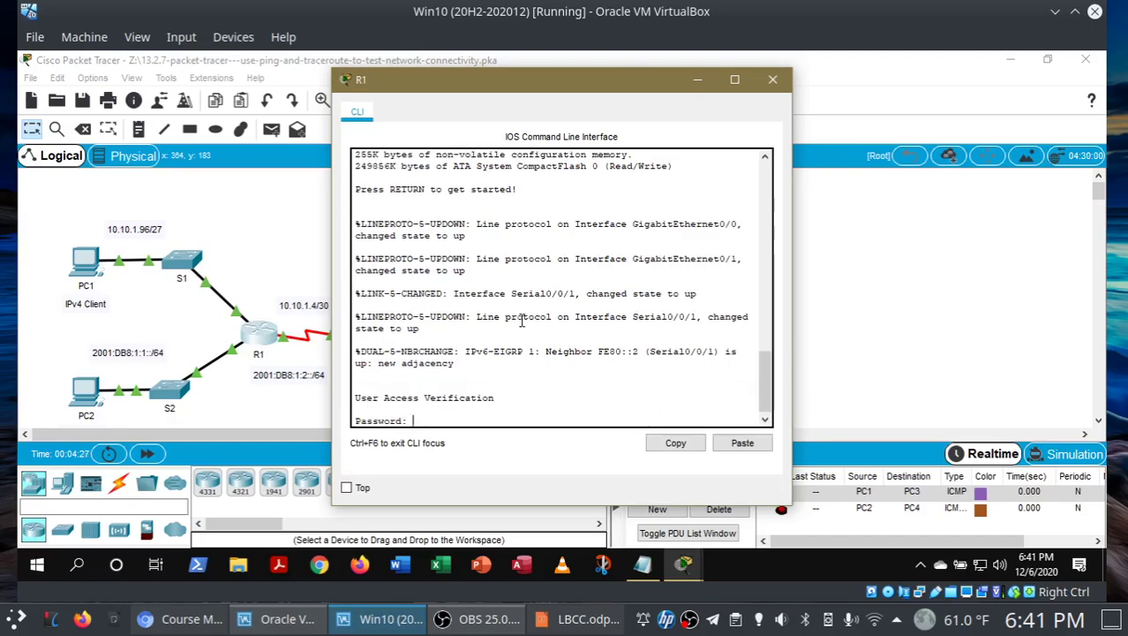
pyautogui.press('Return')
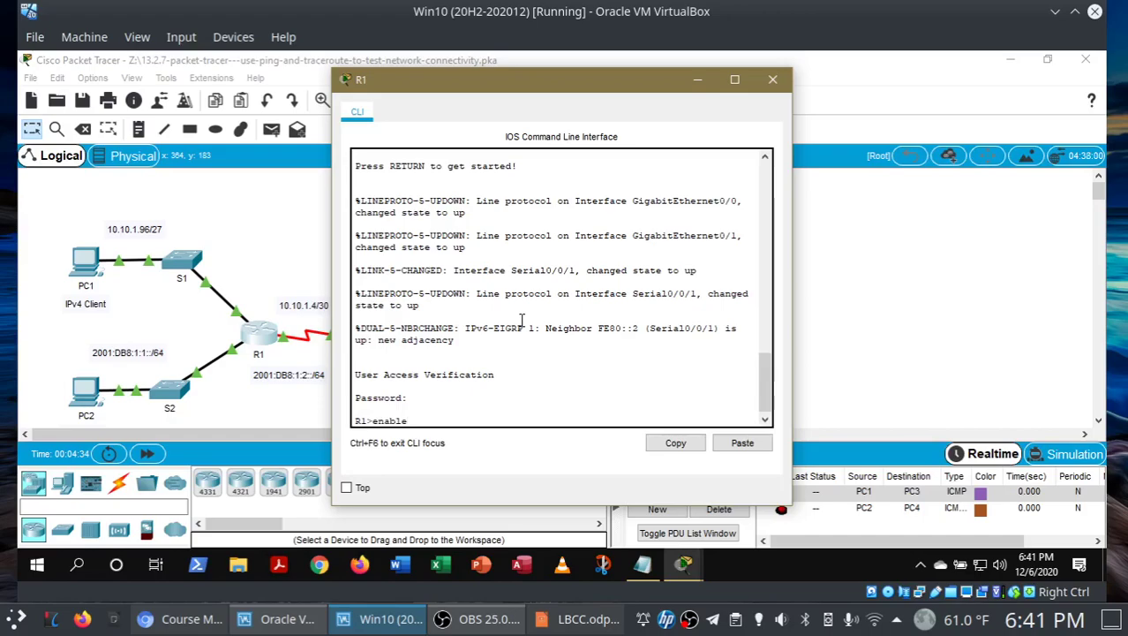
pyautogui.press('Return')
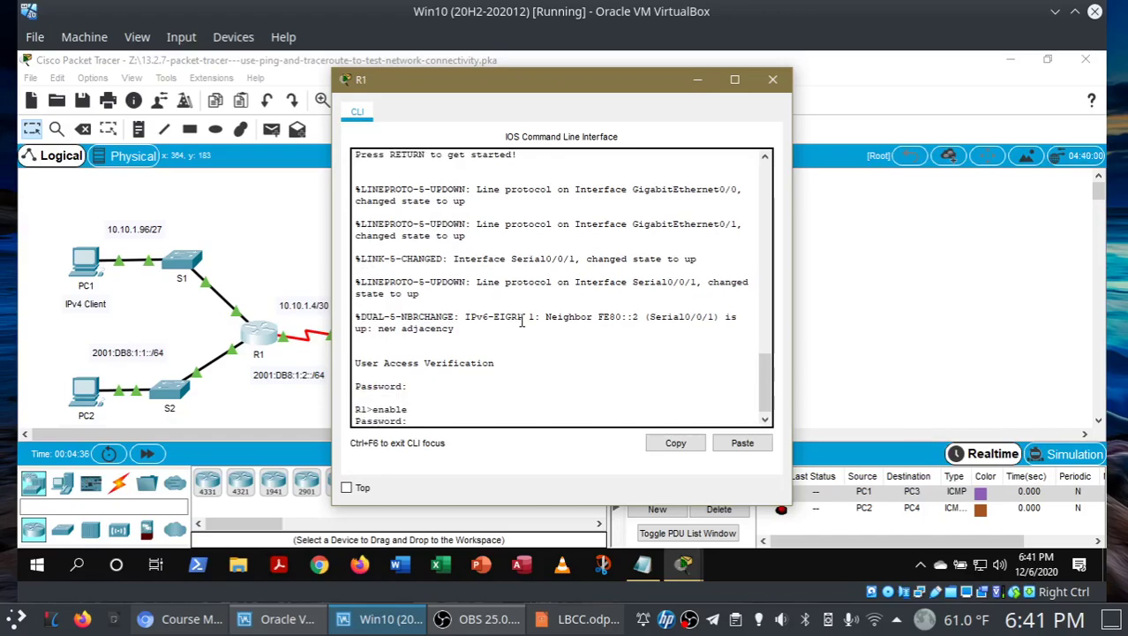
pyautogui.press('Return')
# - Run show ip interface brief on R1 and compare its G0/1 and S0/0/1 addresses with the activity's Addressing Table
pyautogui.write('show ip interface brief')
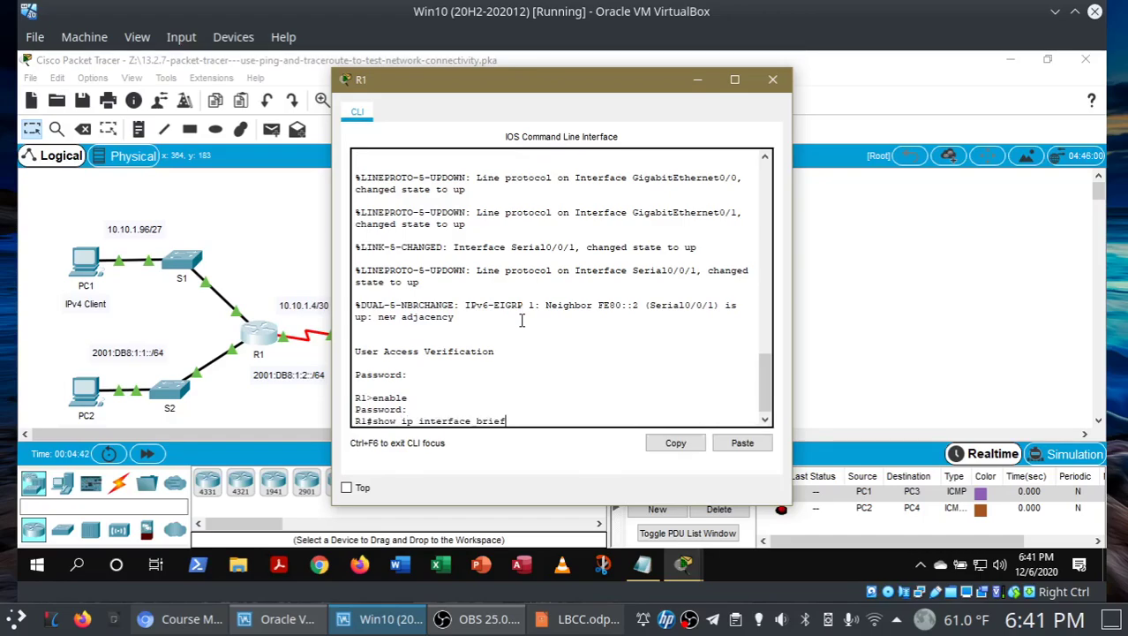
pyautogui.press('Return')
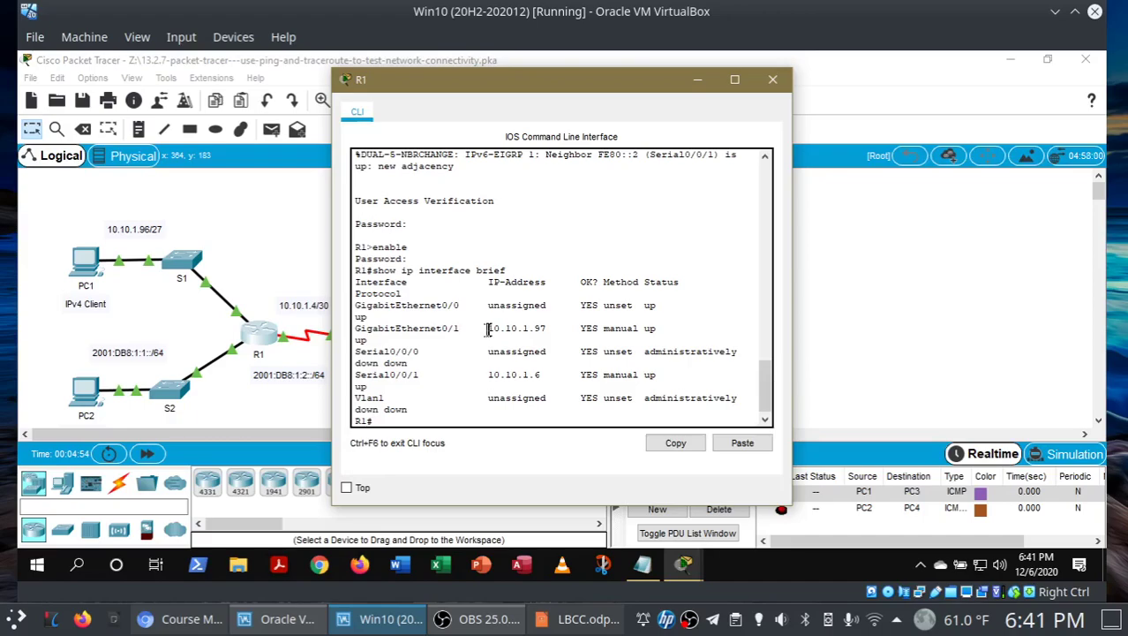
pyautogui.moveTo(484, 329); pyautogui.dragTo(557, 330)
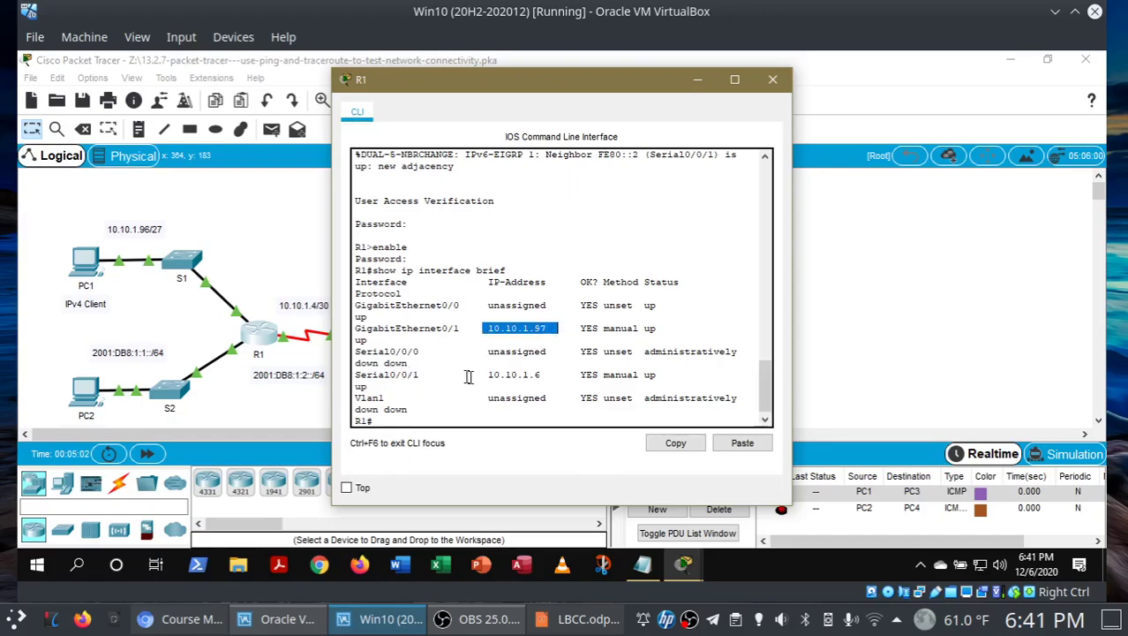
pyautogui.moveTo(482, 376); pyautogui.dragTo(546, 376)
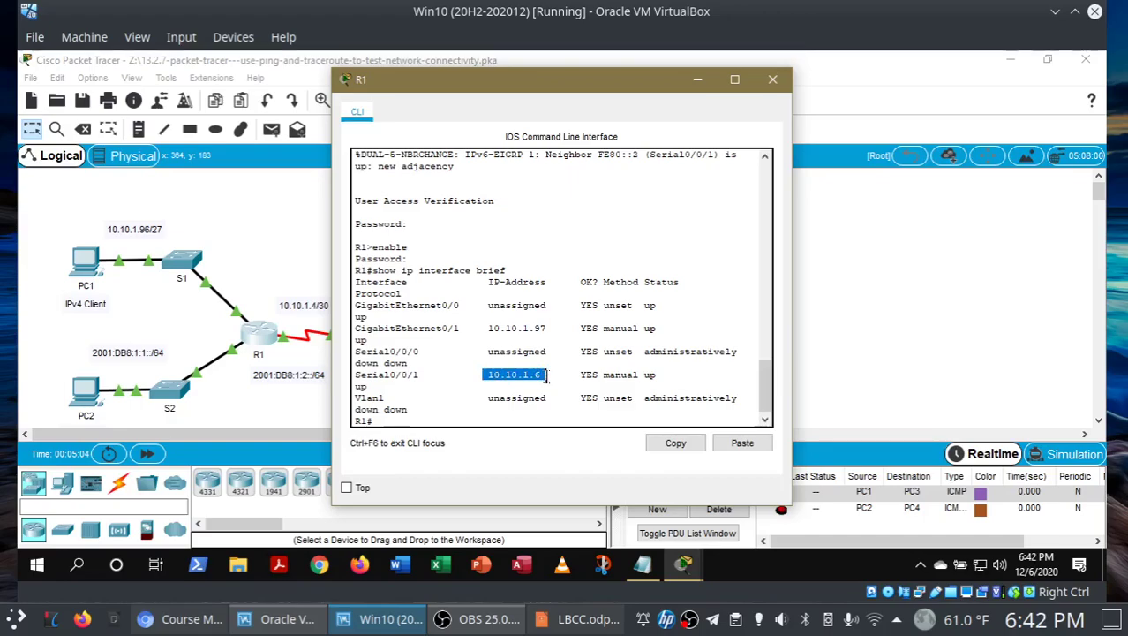
pyautogui.click(562, 376)
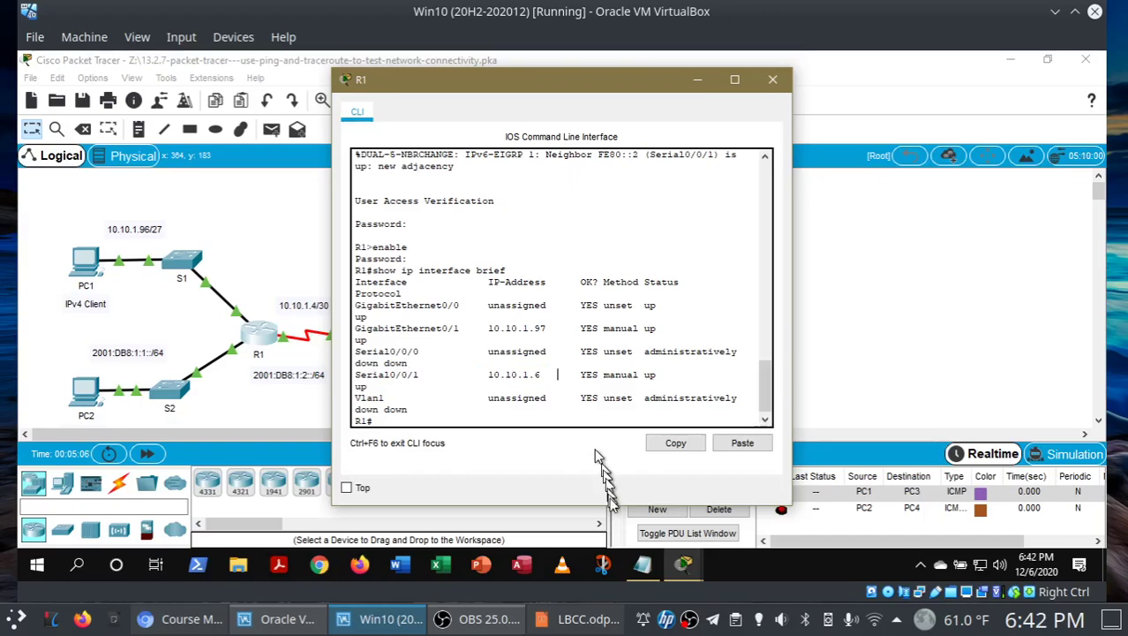
pyautogui.click(684, 572)
pyautogui.click(722, 501)
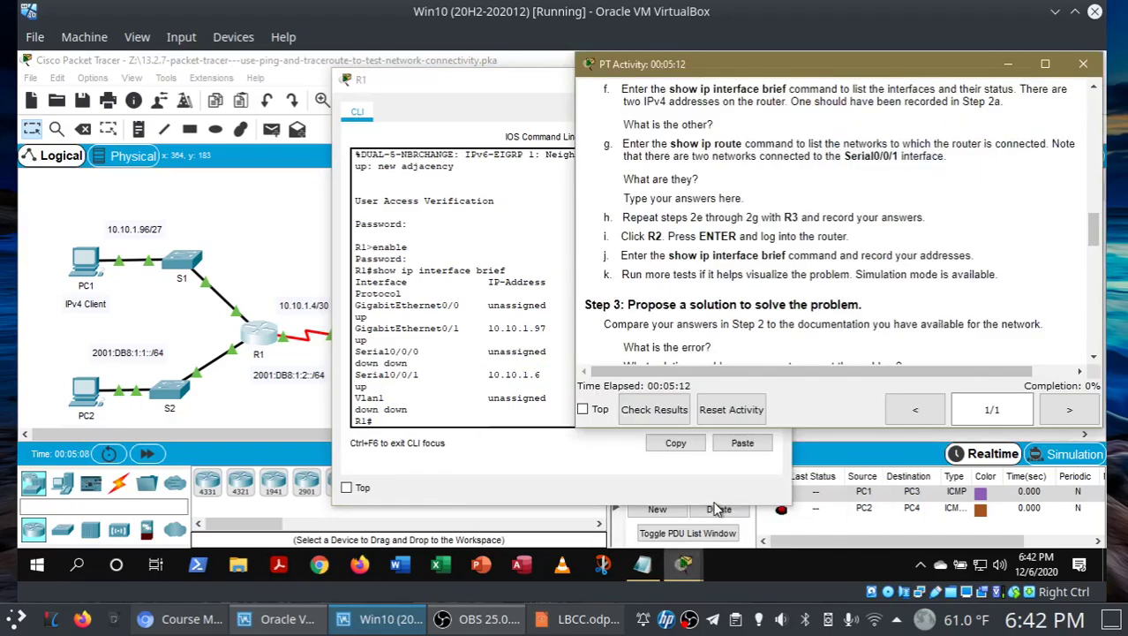
pyautogui.moveTo(1094, 231); pyautogui.dragTo(1101, 113)
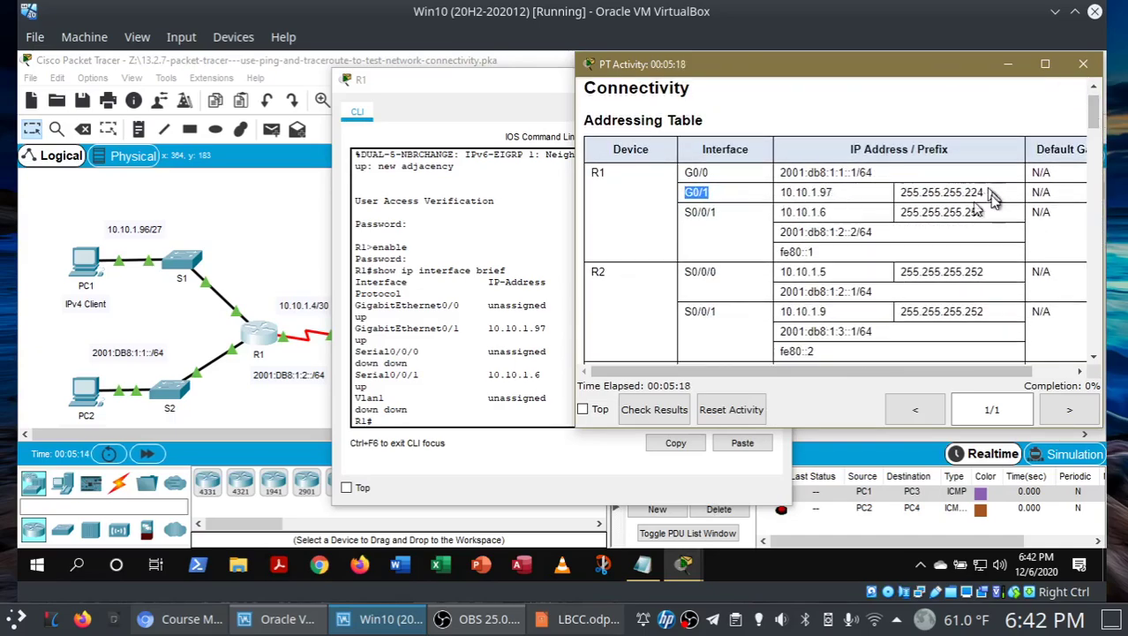
# - Run show ip route on R1 to list its connected networks, and exit the session and close the R1 window
pyautogui.click(500, 351)
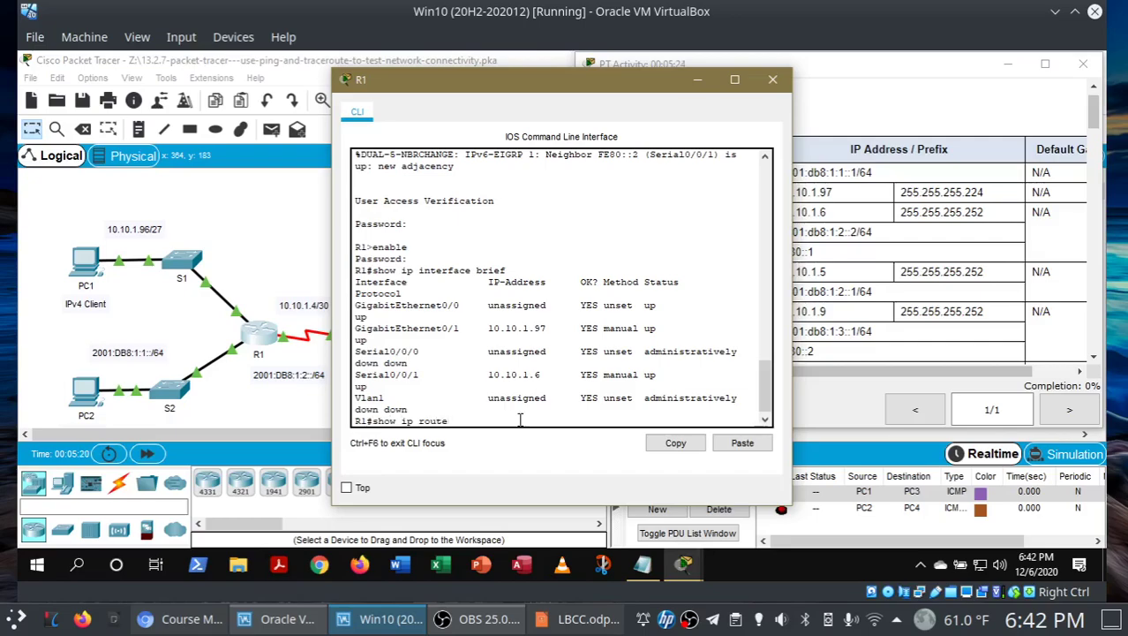
pyautogui.press('Return')
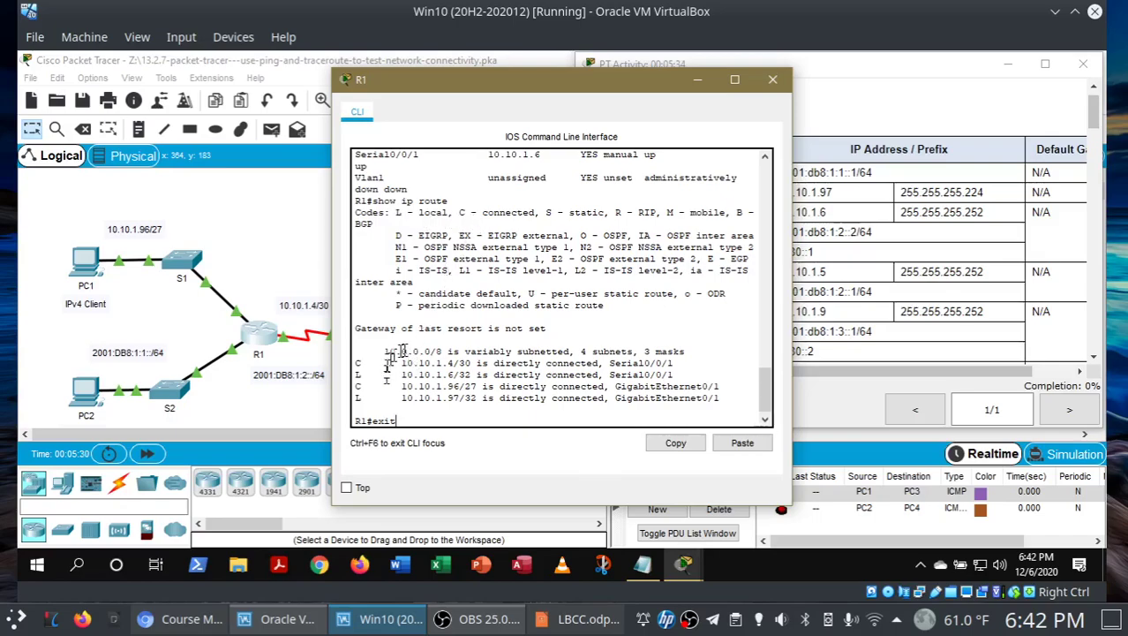
pyautogui.press('Return')
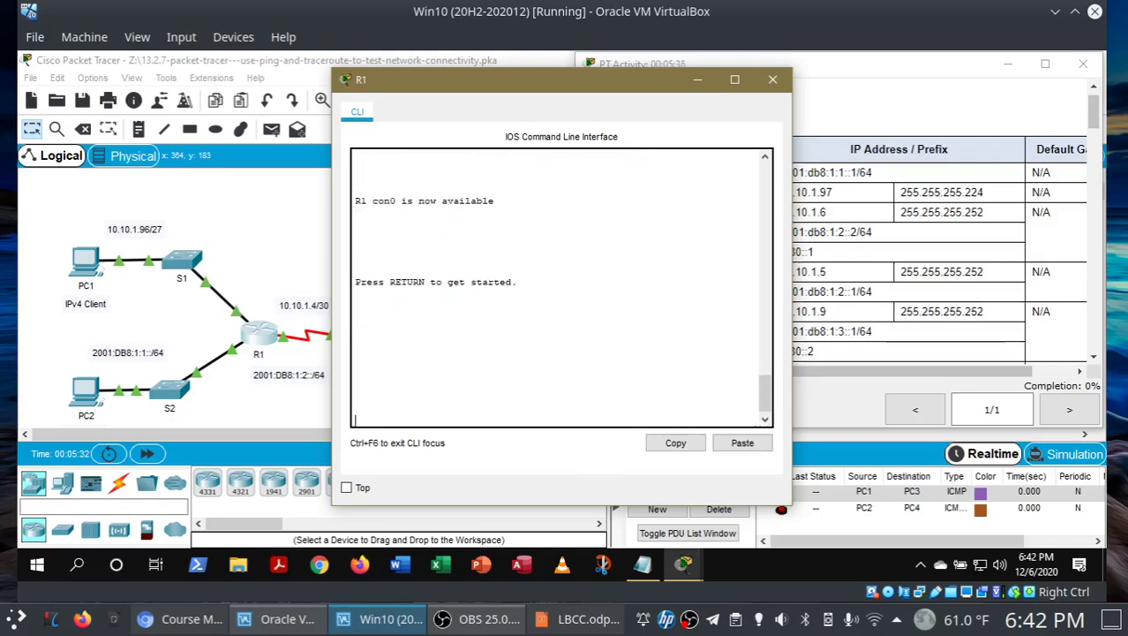
pyautogui.click(772, 85)
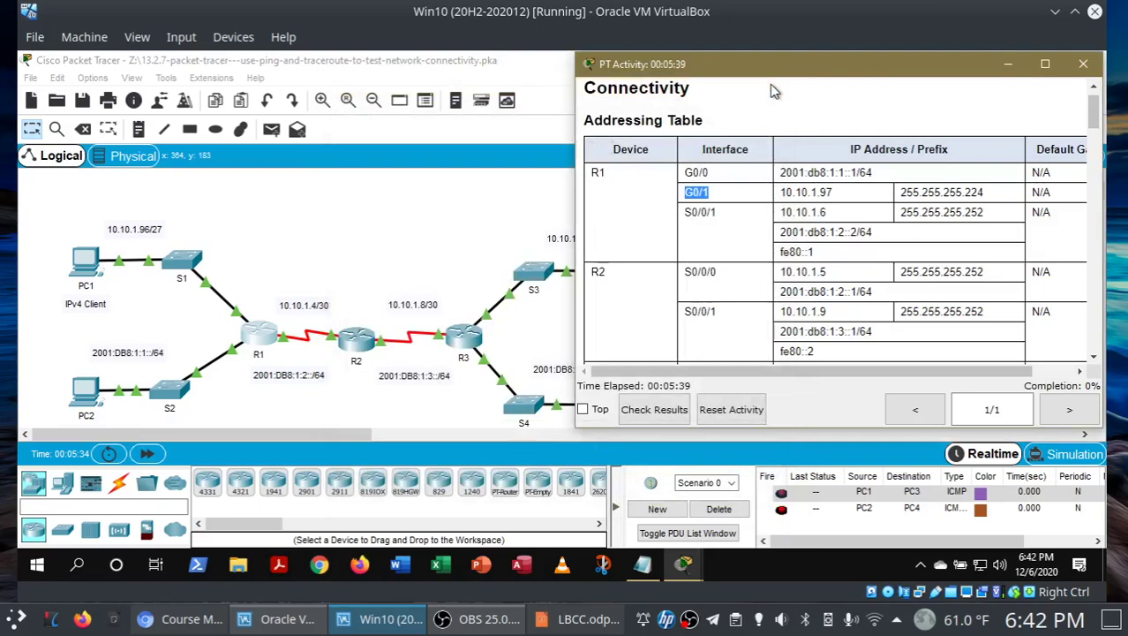
# - Log into R2's CLI and enable privileged mode, entering the console and enable passwords
pyautogui.click(362, 344)
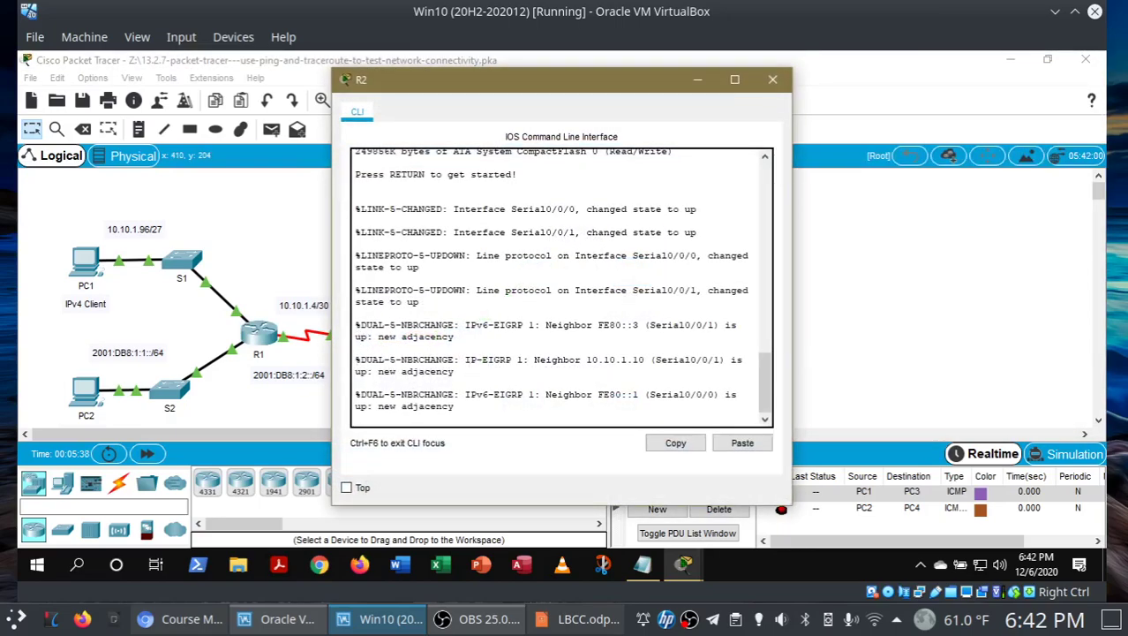
pyautogui.press('Return')
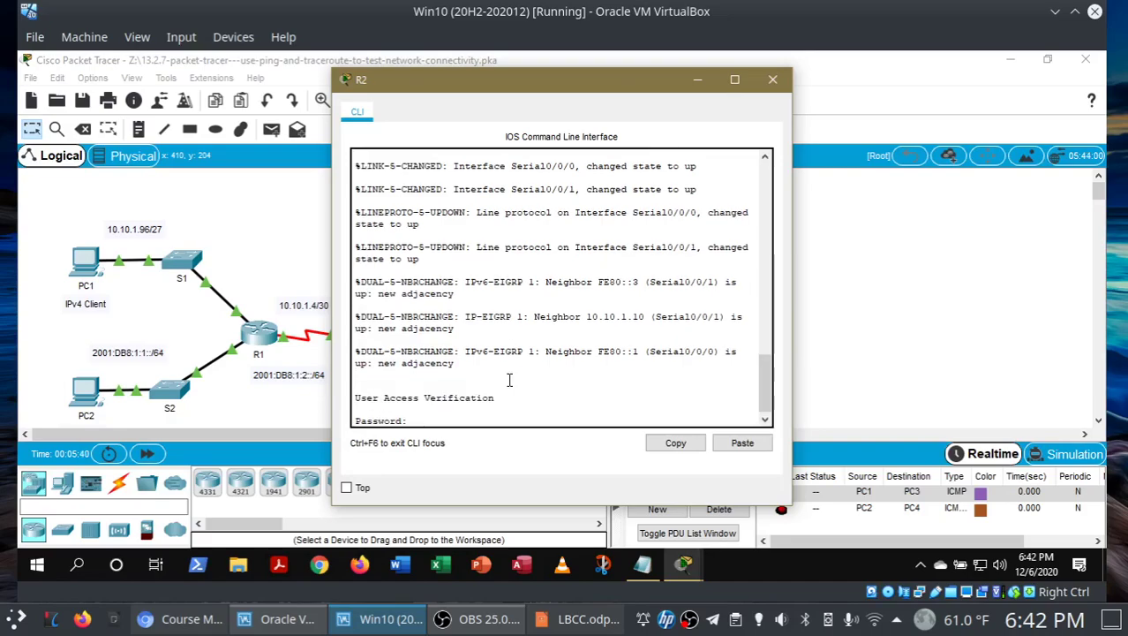
pyautogui.press('Return')
pyautogui.write('ena')
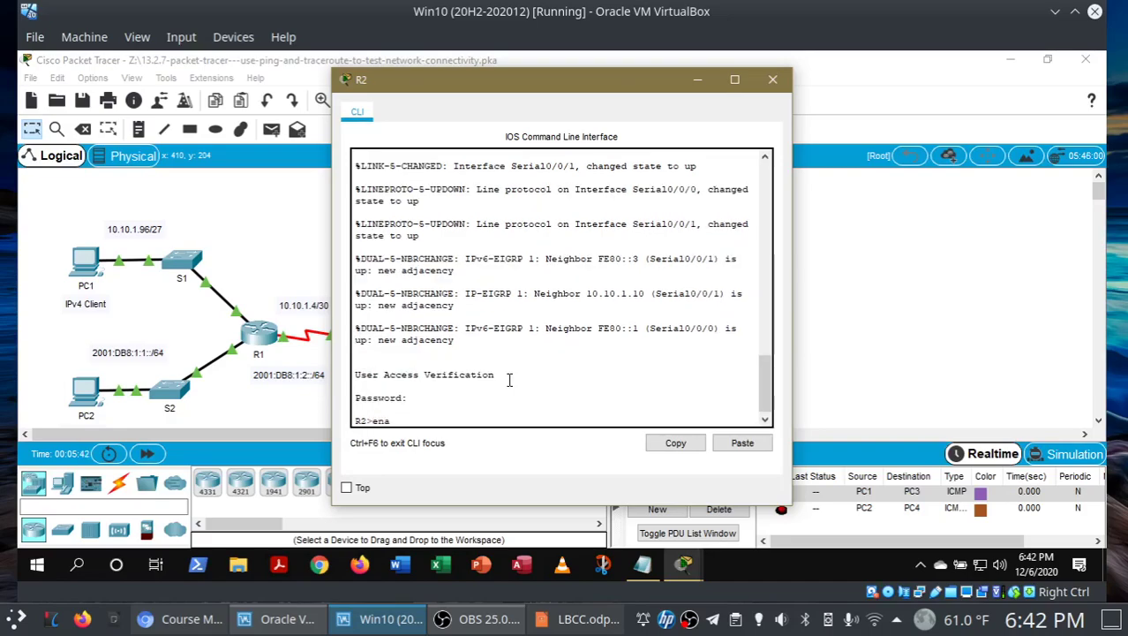
pyautogui.write('ble')
pyautogui.press('Return')
pyautogui.press('Return')
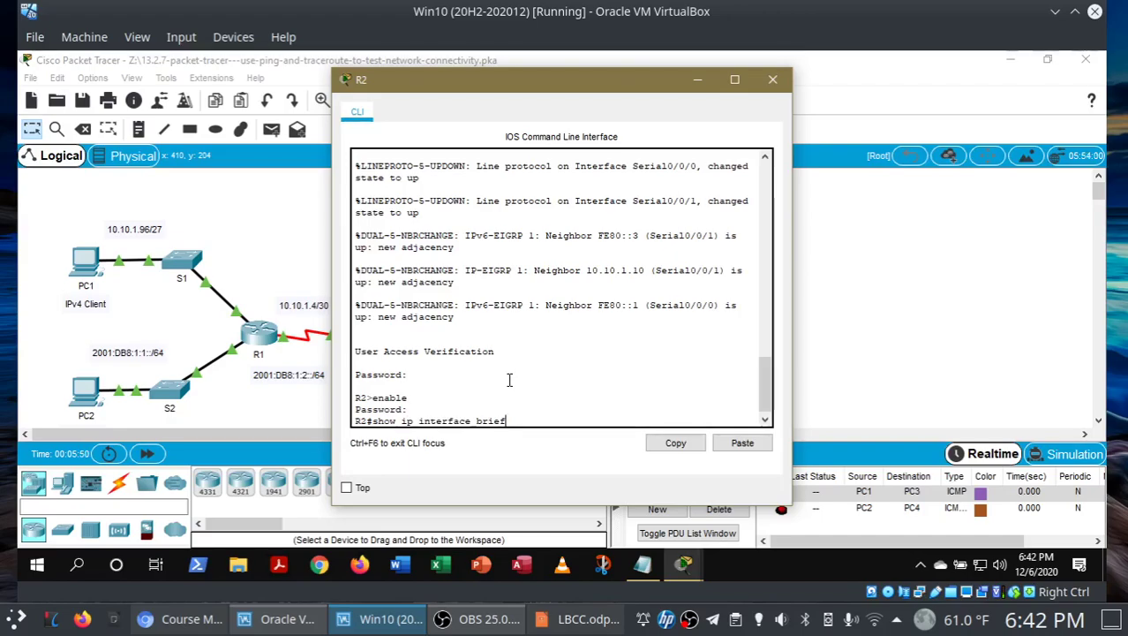
# - Run show ip interface brief on R2 and compare its serial interface addresses with the activity's Addressing Table
pyautogui.moveTo(472, 82); pyautogui.dragTo(529, 81)
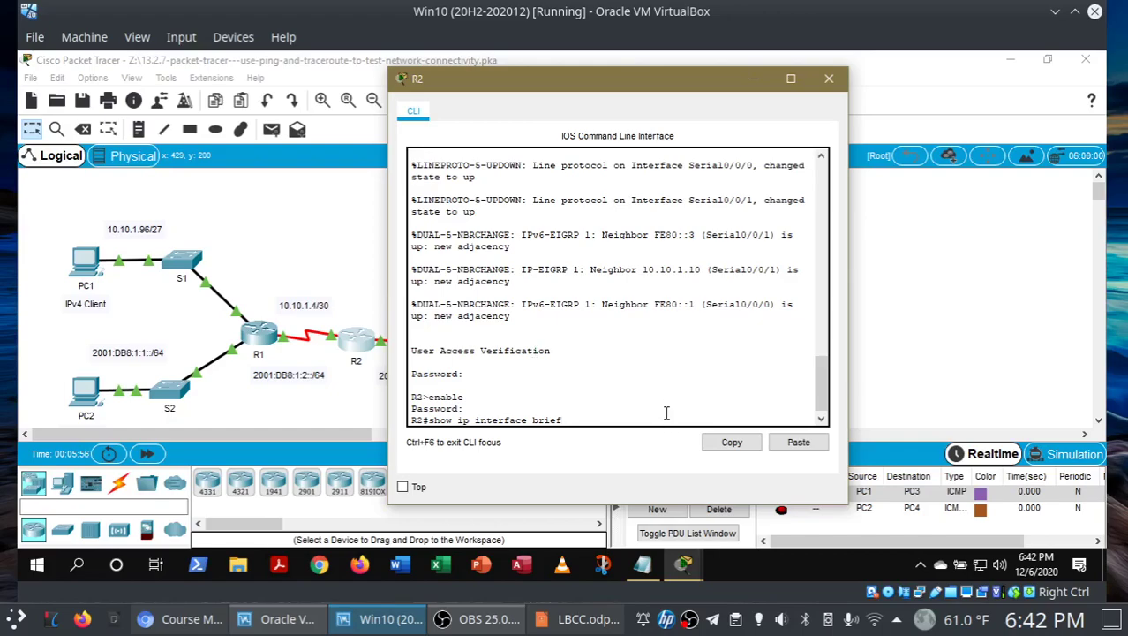
pyautogui.press('Return')
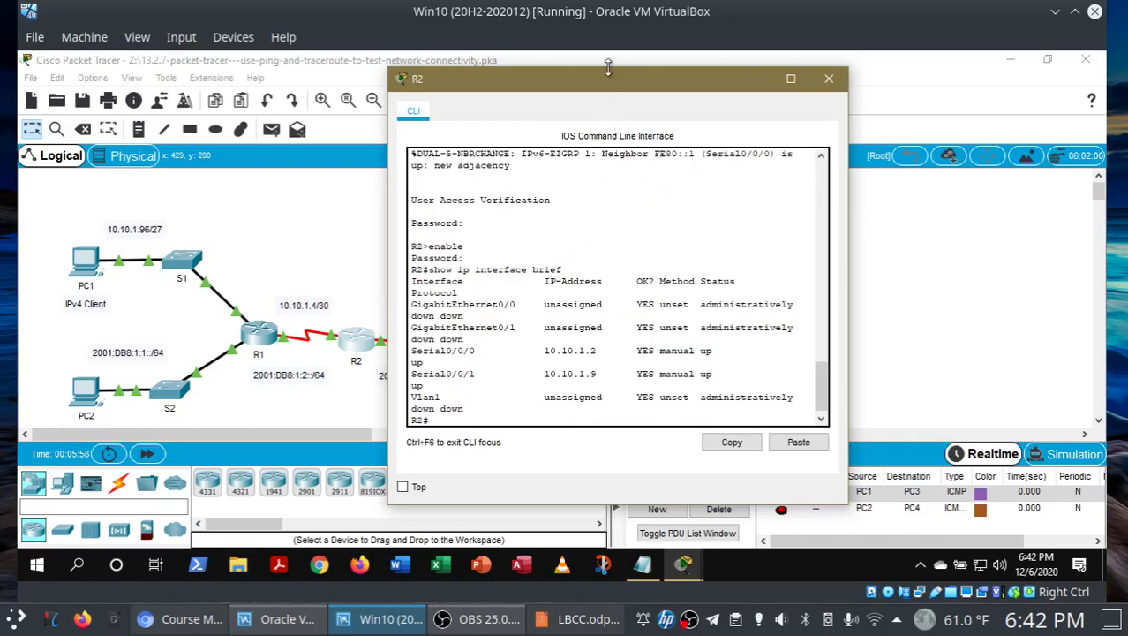
pyautogui.moveTo(606, 85); pyautogui.dragTo(453, 80)
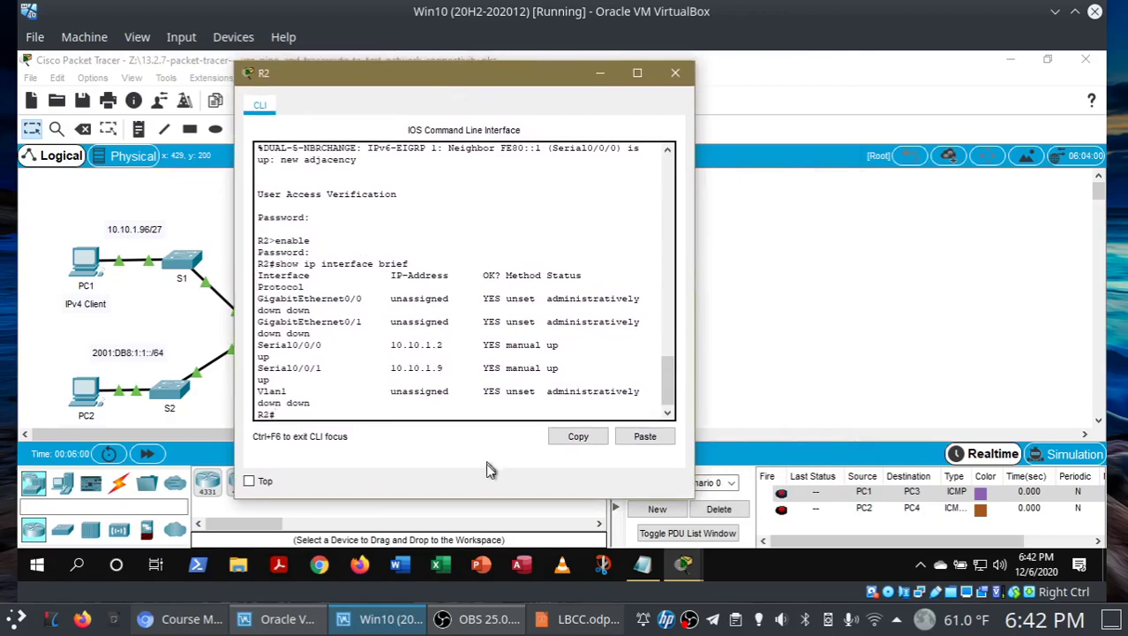
pyautogui.click(686, 566)
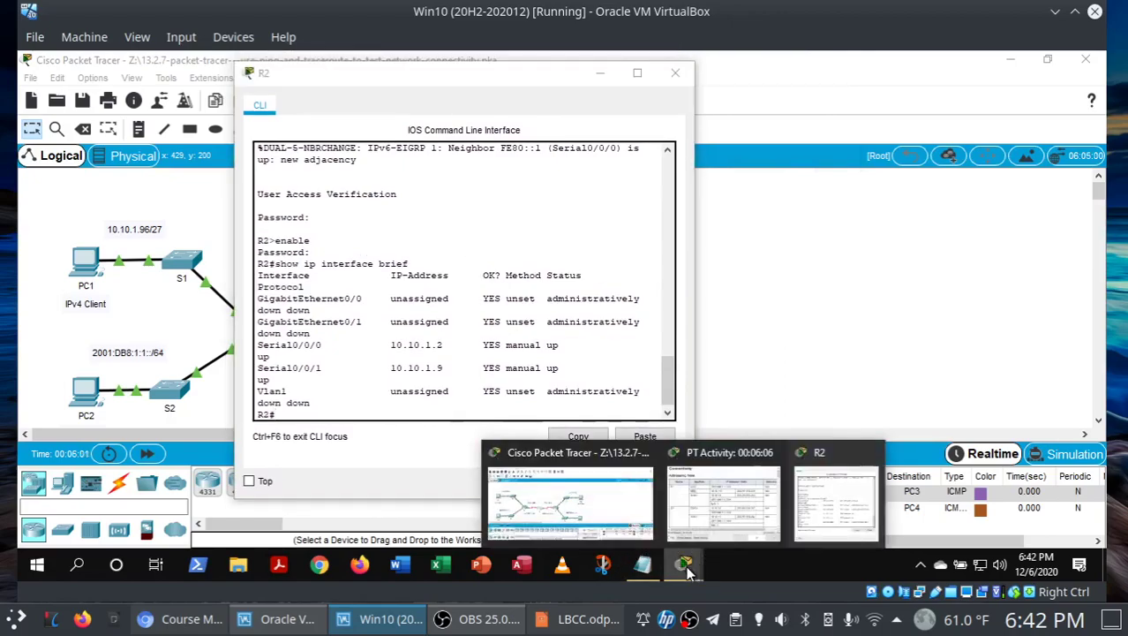
pyautogui.click(713, 512)
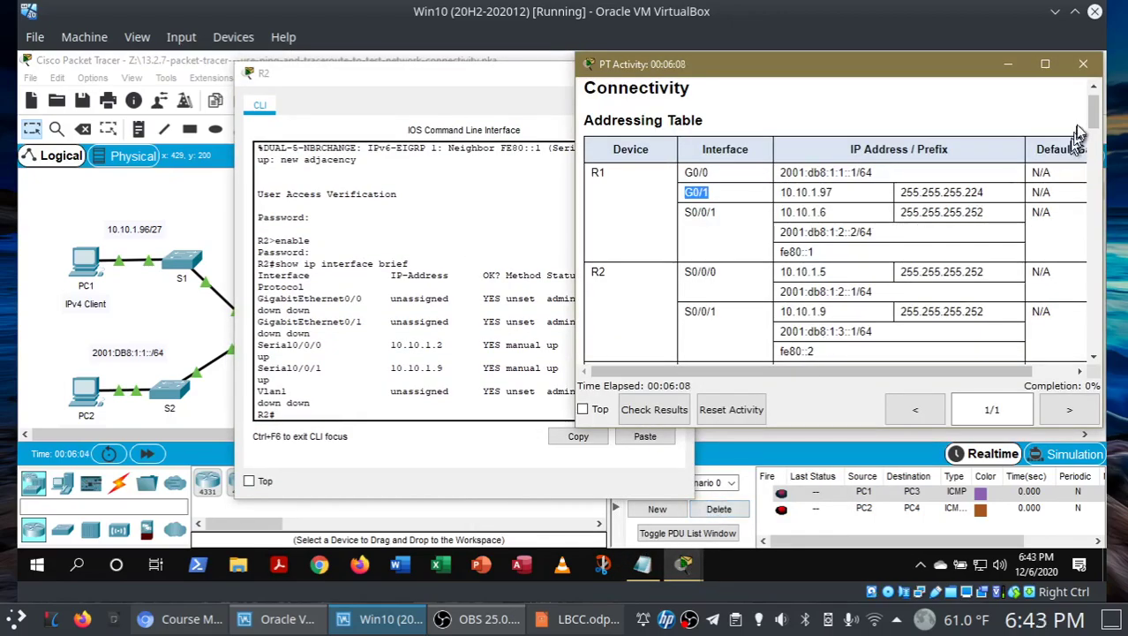
# - Check R2's Serial0/0/0 address in the CLI output against the S0/0/0 entry in the Addressing Table
pyautogui.scroll(-1, 1095, 124)
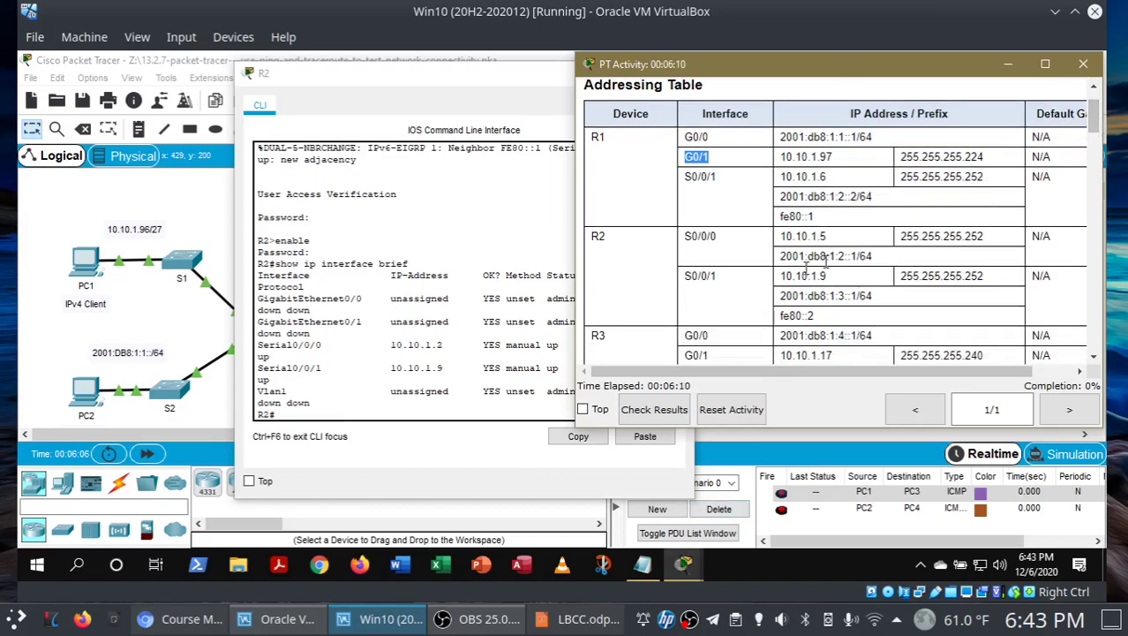
pyautogui.click(389, 346)
pyautogui.moveTo(430, 344); pyautogui.dragTo(449, 340)
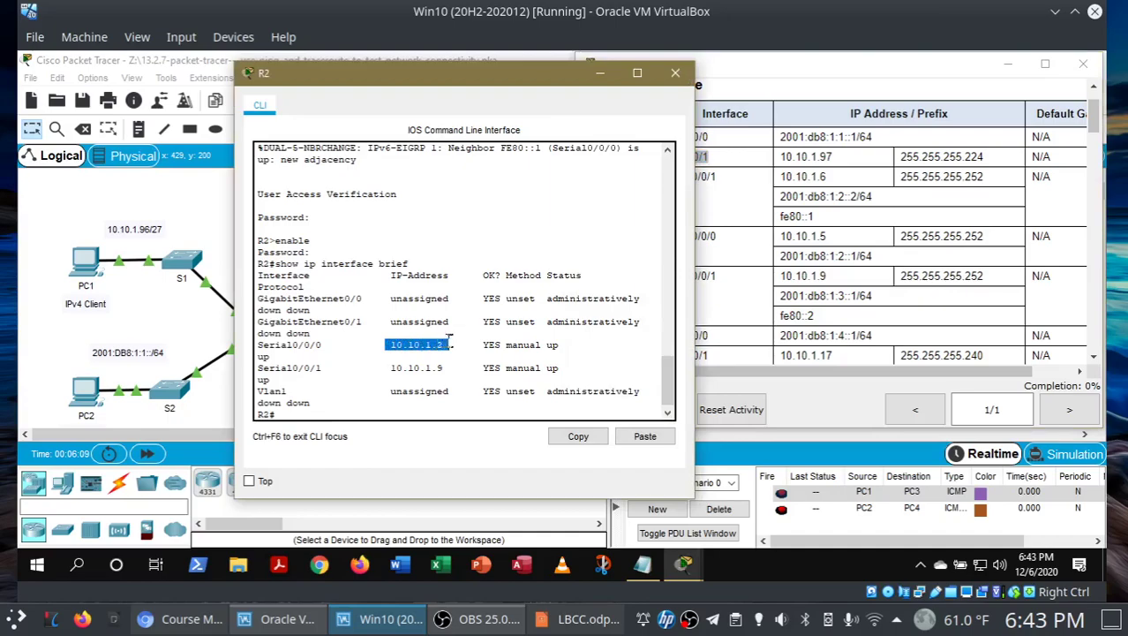
pyautogui.click(799, 69)
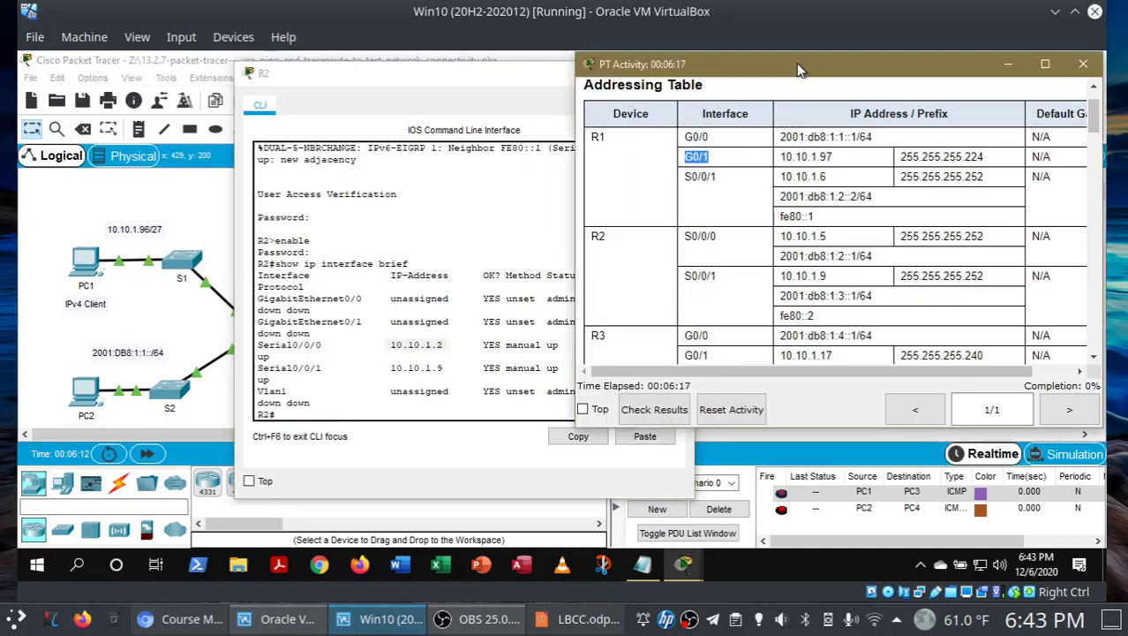
pyautogui.click(781, 238)
pyautogui.moveTo(781, 238); pyautogui.dragTo(830, 241)
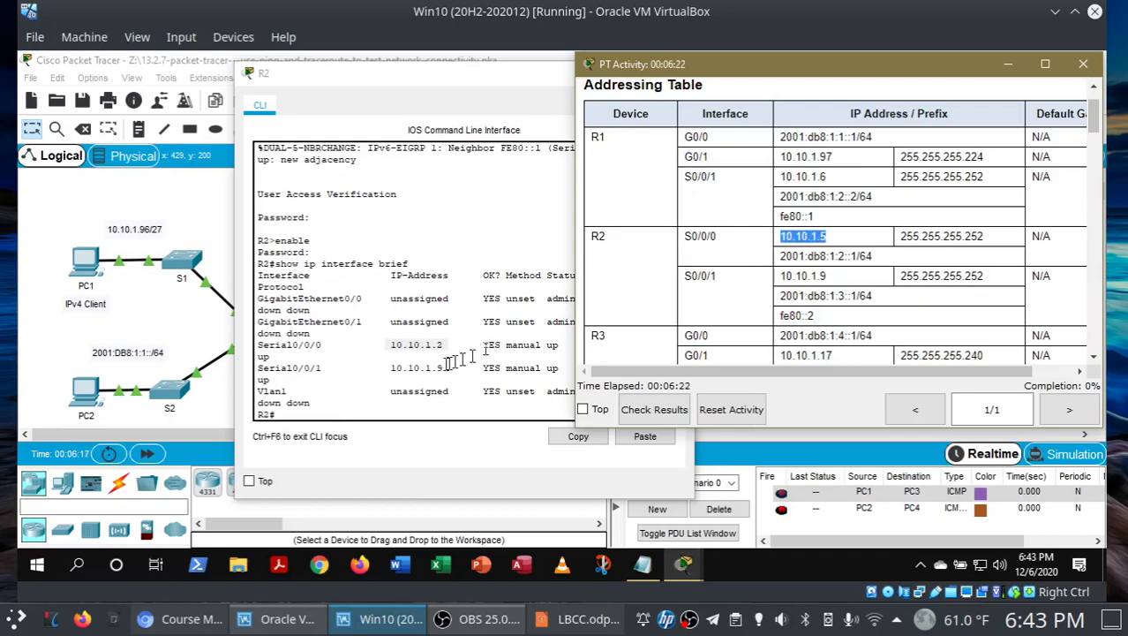
# - Configure R2's interface s0/0/0 with IP address 10.10.1.5 and mask 255.255.255.252, and enable it with no shut
pyautogui.click(439, 410)
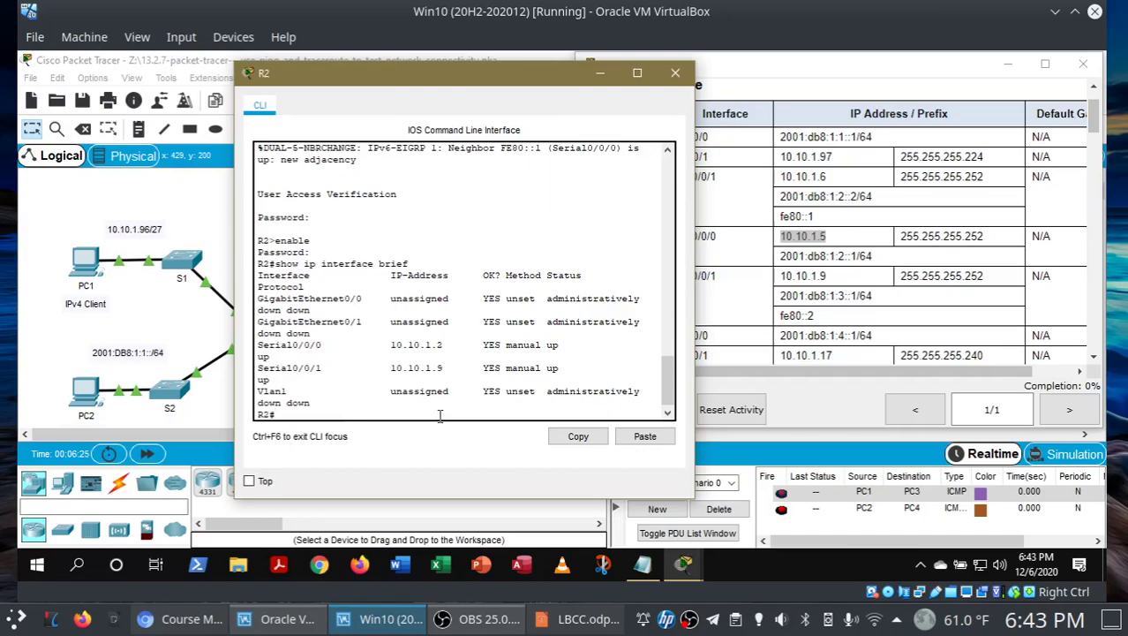
pyautogui.write('config terminal')
pyautogui.press('Return')
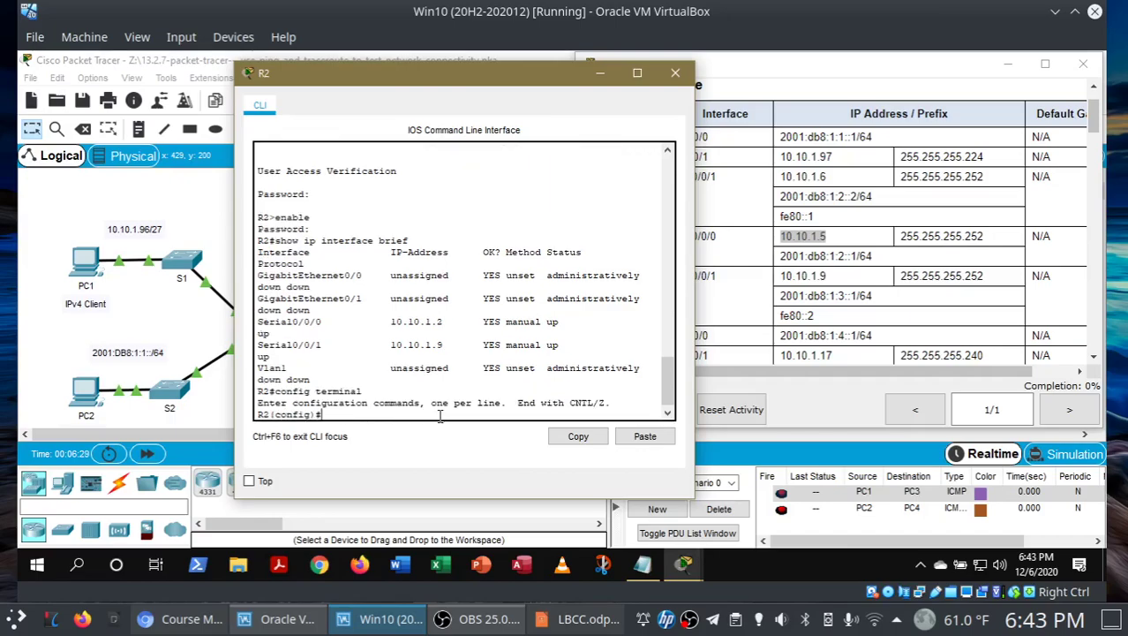
pyautogui.write('interface s0/0/0')
pyautogui.press('Return')
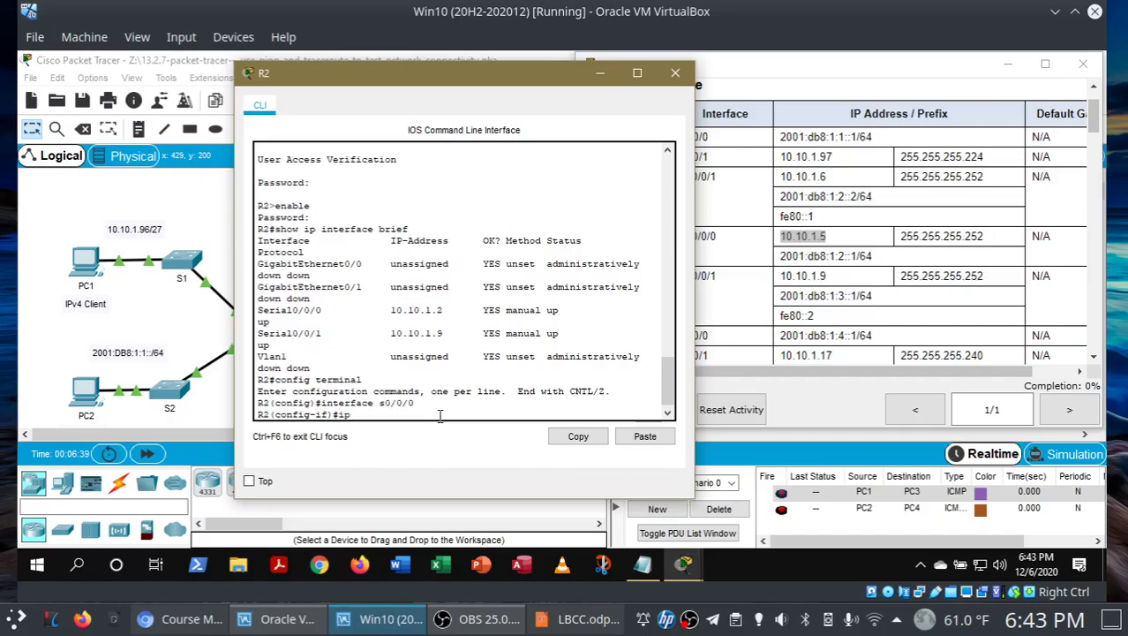
pyautogui.write('ip address 10.10.1.')
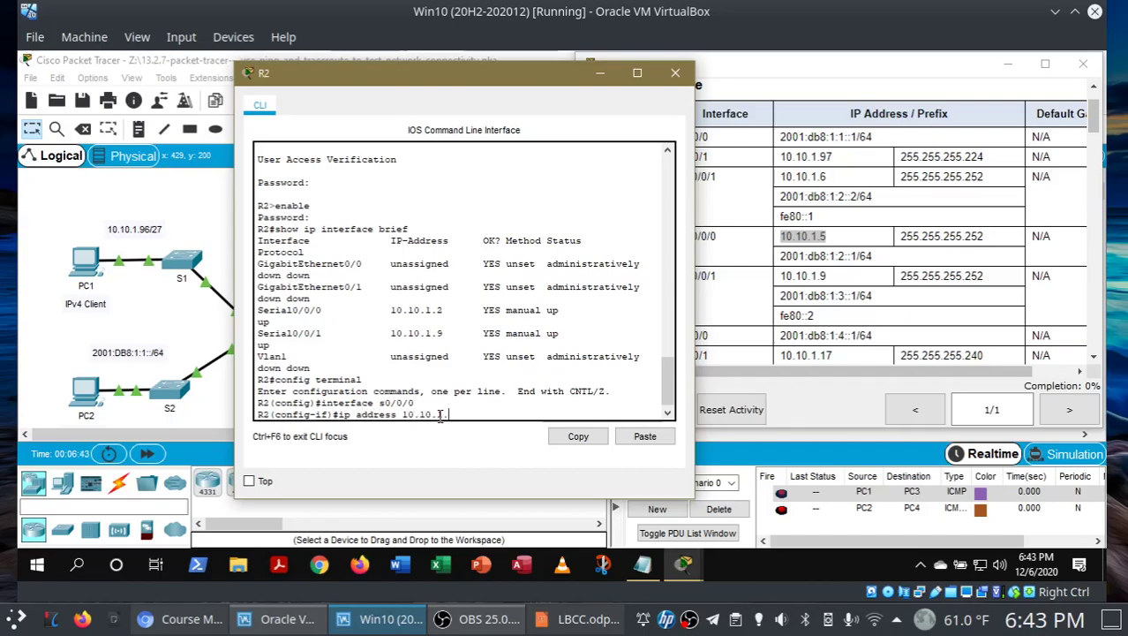
pyautogui.write('5 255.255.255.252')
pyautogui.press('Return')
pyautogui.write('no shut')
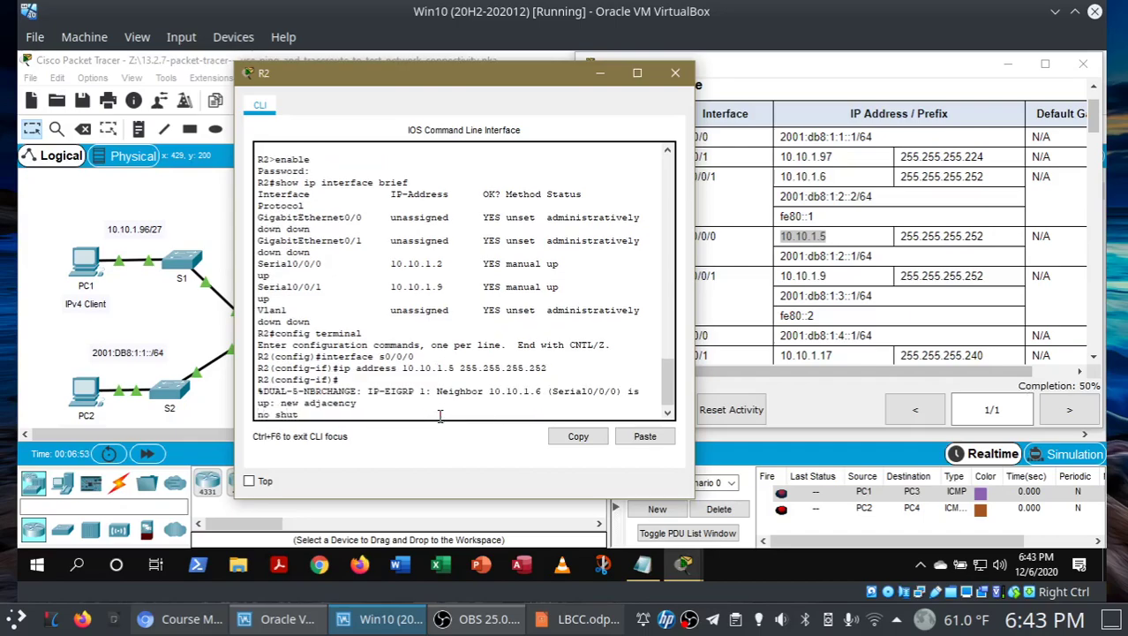
pyautogui.press('Return')
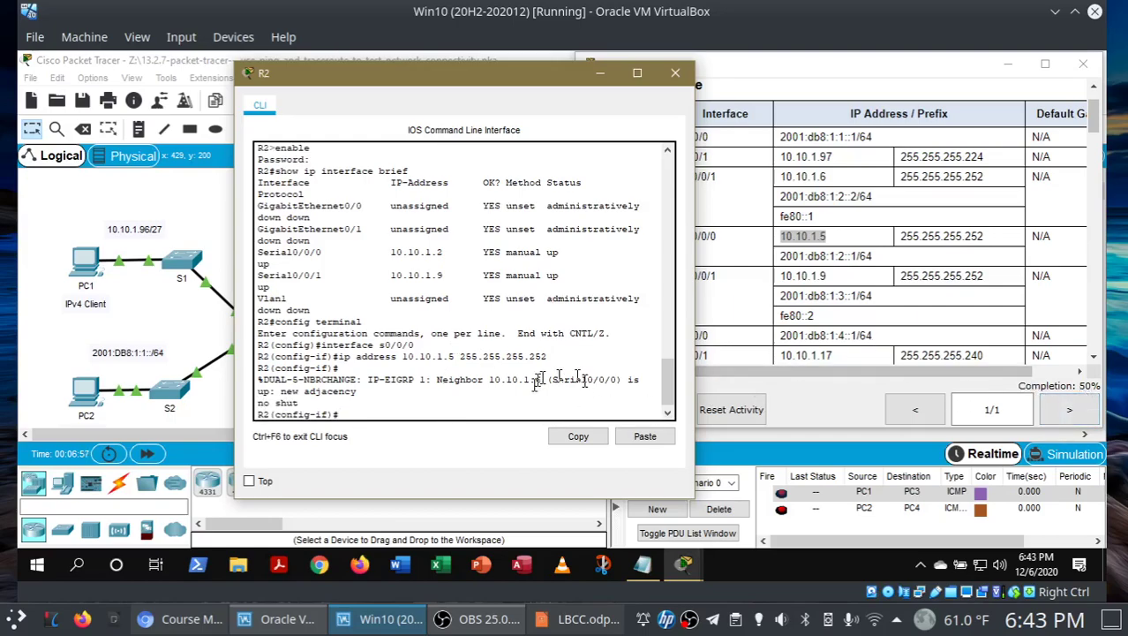
# - Exit interface and global configuration modes on R2 and close its window
pyautogui.write('exit')
pyautogui.press('Return')
pyautogui.write('exi')
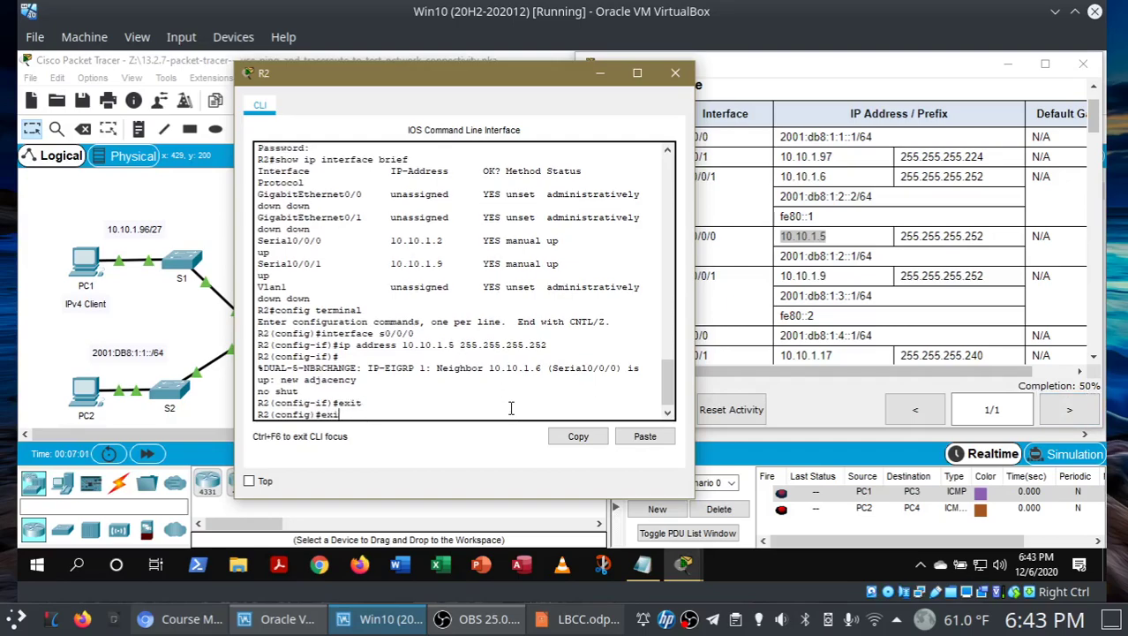
pyautogui.write('t')
pyautogui.press('Return')
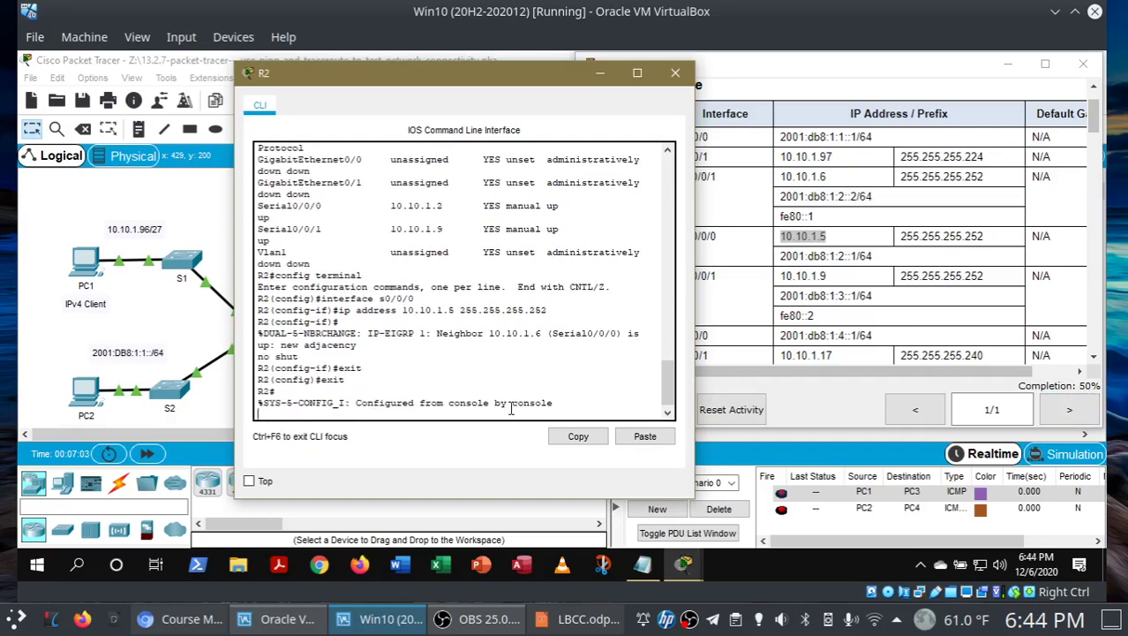
pyautogui.click(675, 73)
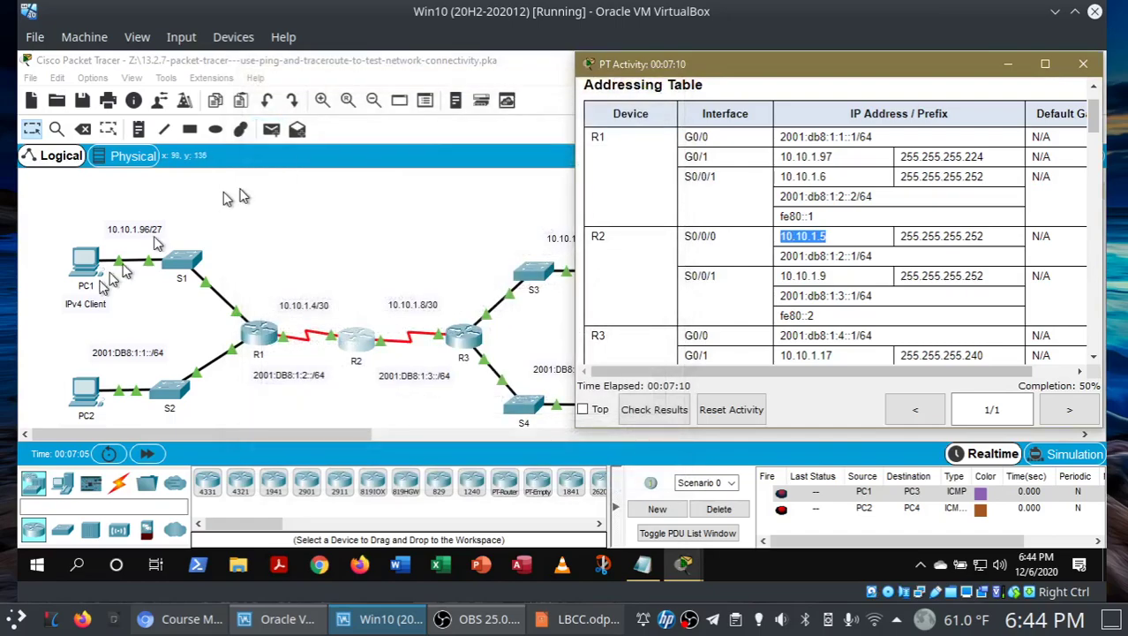
# - Ping PC3 at 10.10.1.18 from PC1's Command Prompt
pyautogui.click(87, 265)
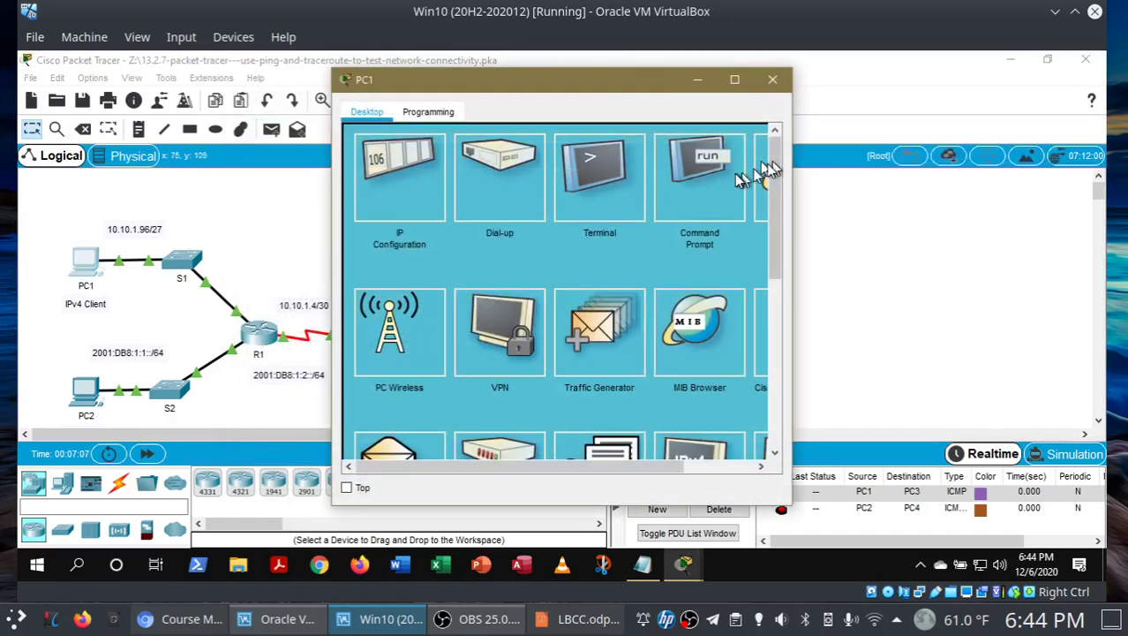
pyautogui.click(742, 172)
pyautogui.press('Up')
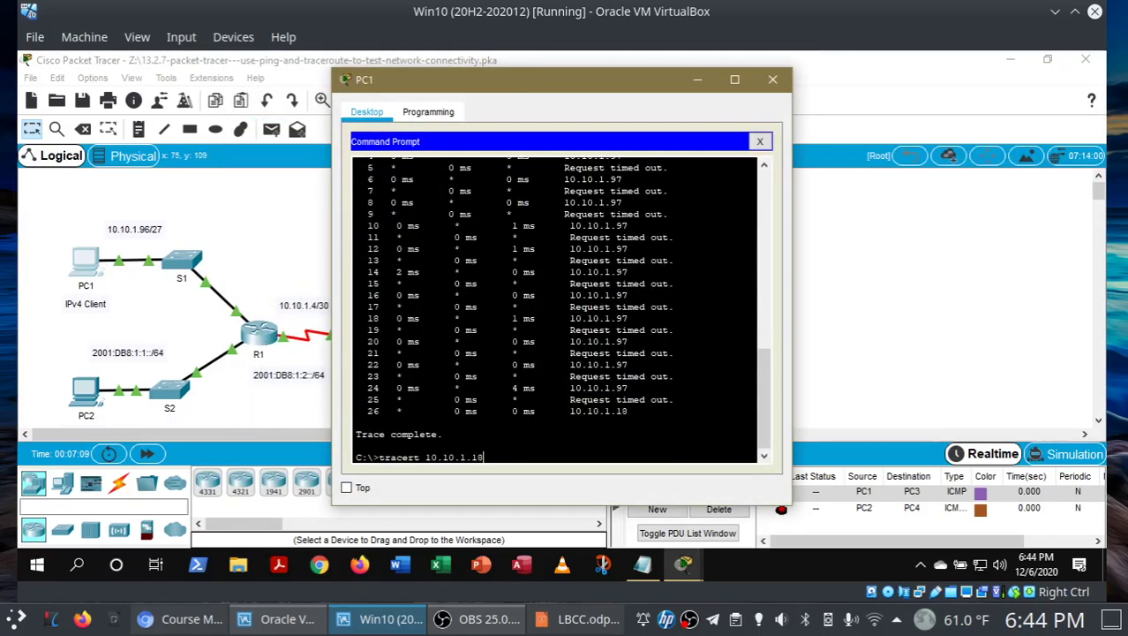
pyautogui.press('Up')
pyautogui.press('Return')
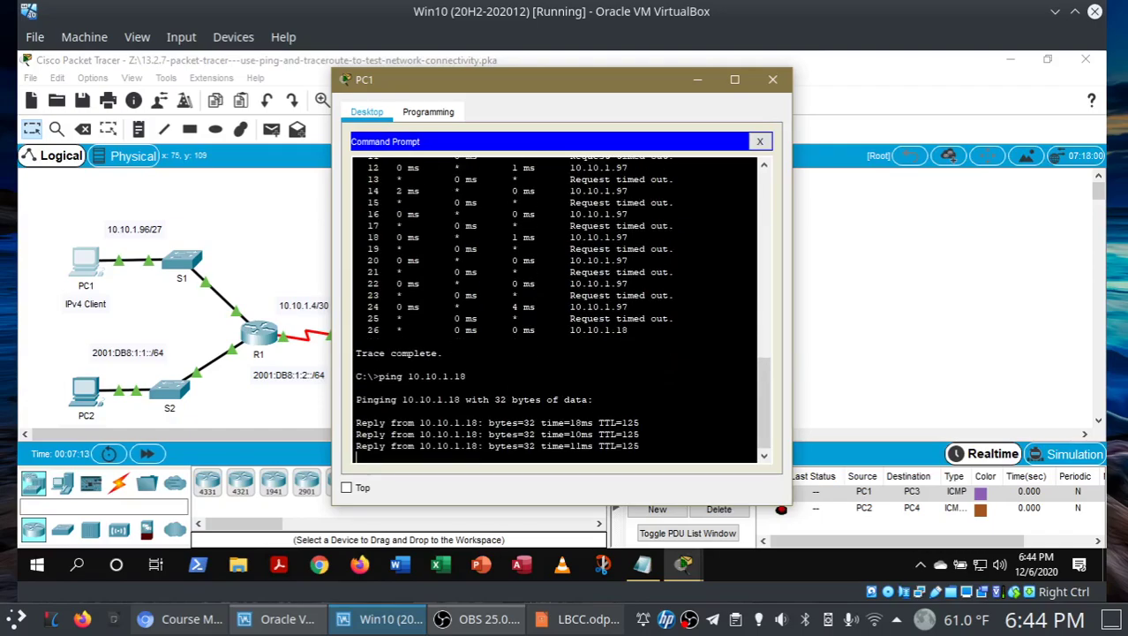
# - Run tracert 10.10.1.18 on PC1, and exit the Command Prompt and close the PC1 window
pyautogui.press('Up')
pyautogui.press('Up')
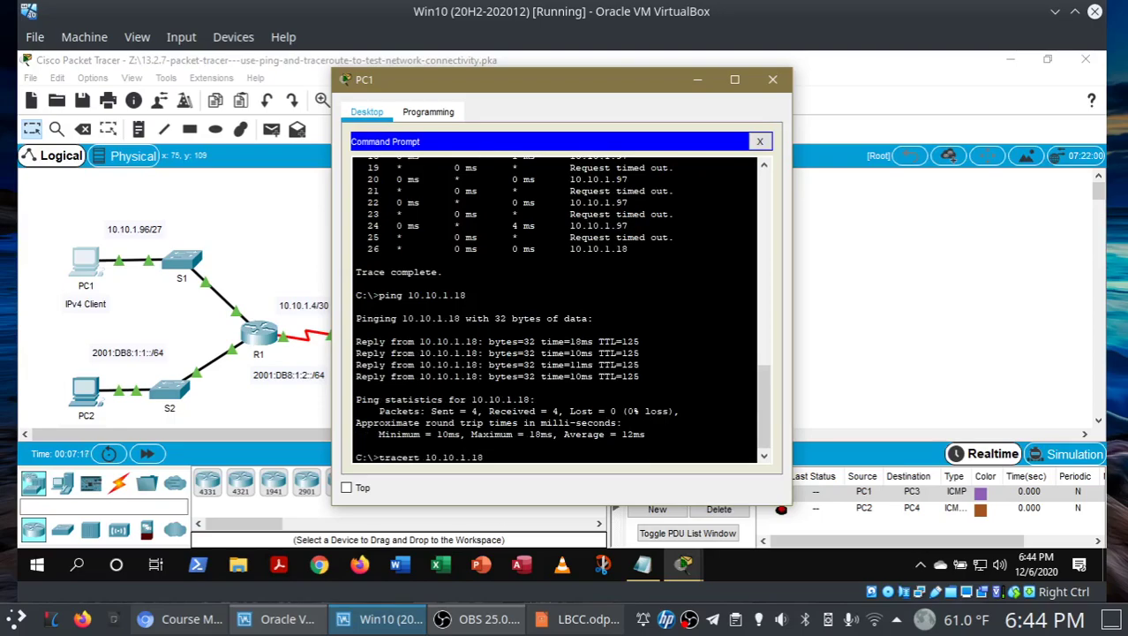
pyautogui.press('Return')
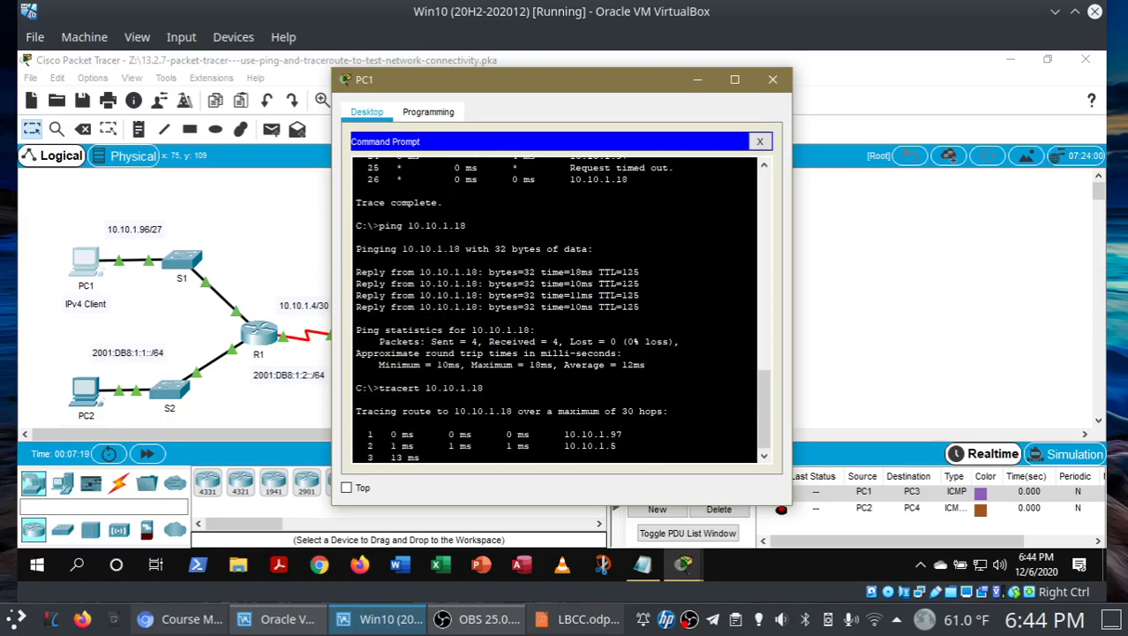
pyautogui.write('exit')
pyautogui.press('Return')
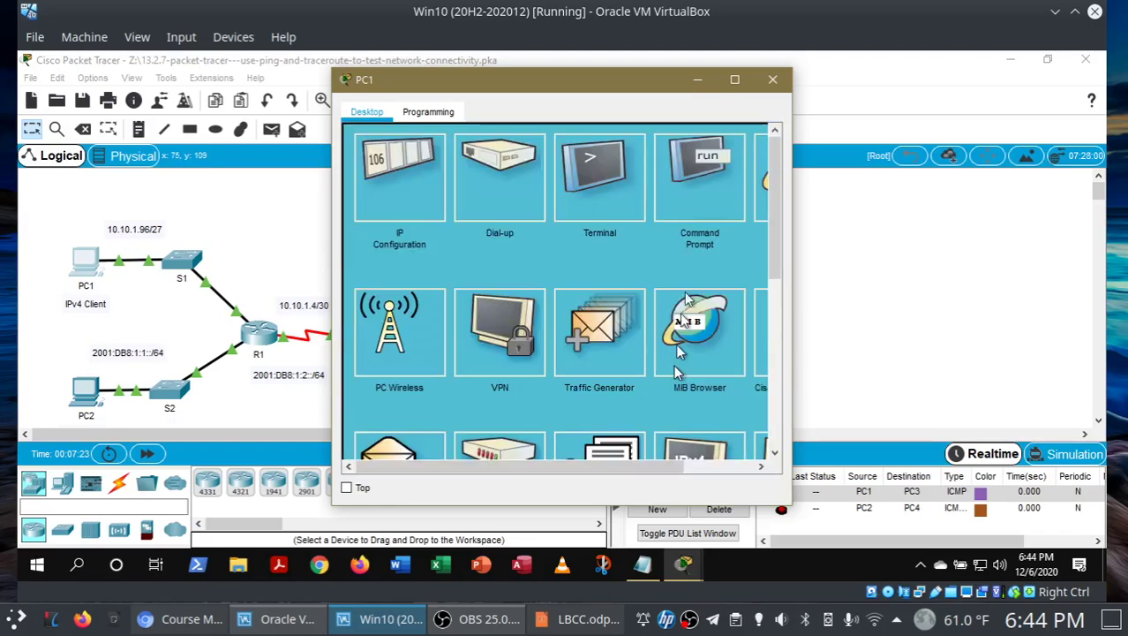
pyautogui.click(773, 79)
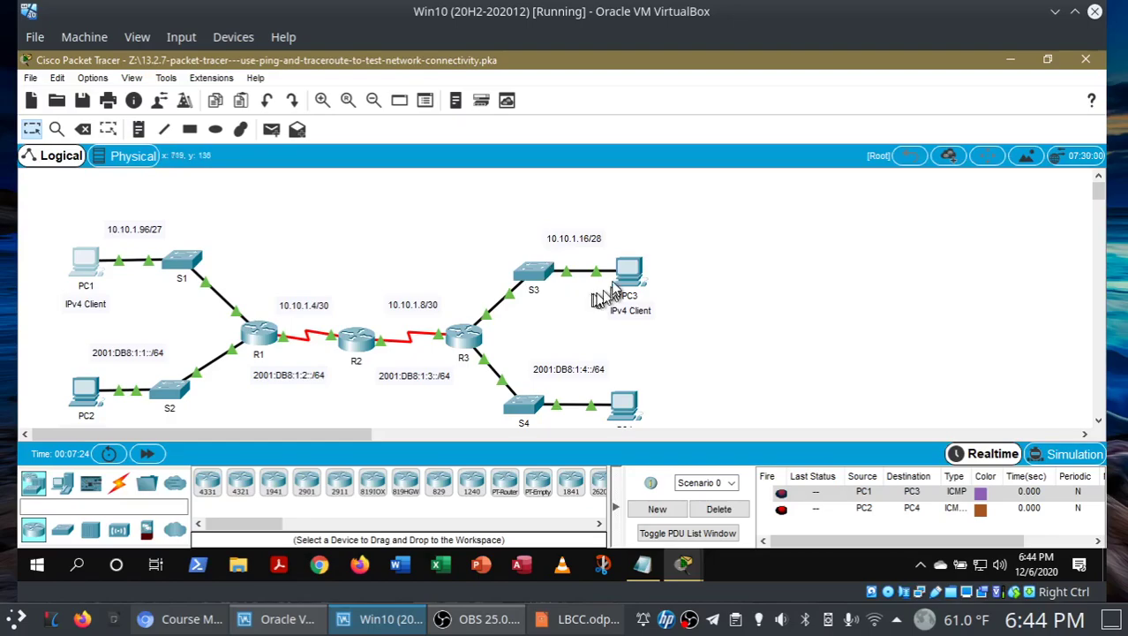
# - Ping PC1 at 10.10.1.98 from PC3's Command Prompt, and exit the prompt and close the PC3 window
pyautogui.doubleClick(628, 274)
pyautogui.click(686, 201)
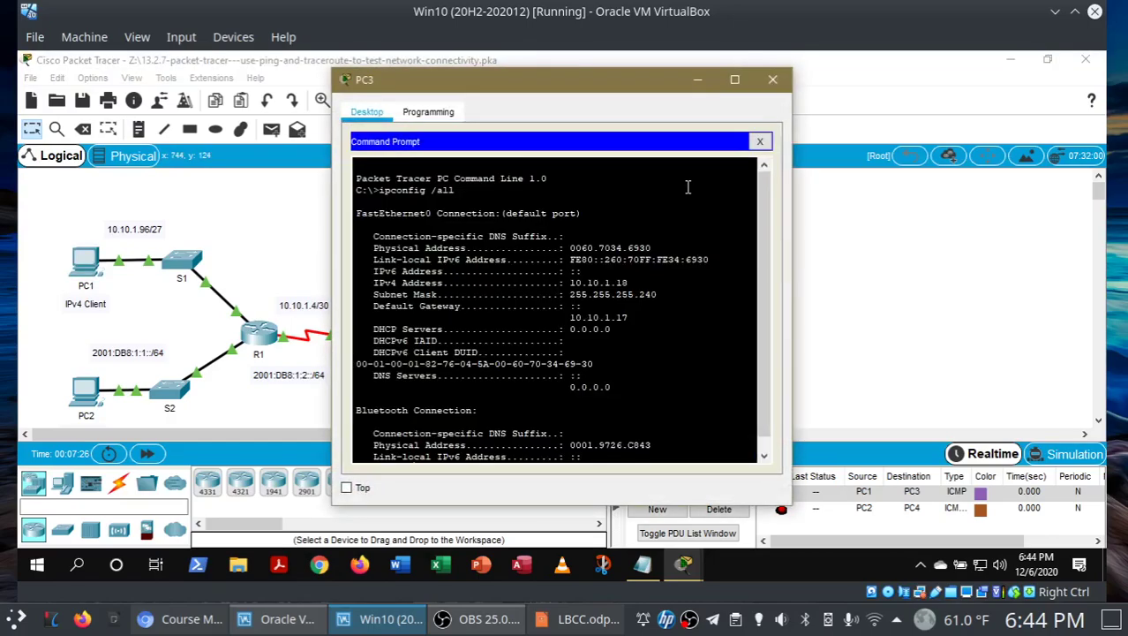
pyautogui.write('pin')
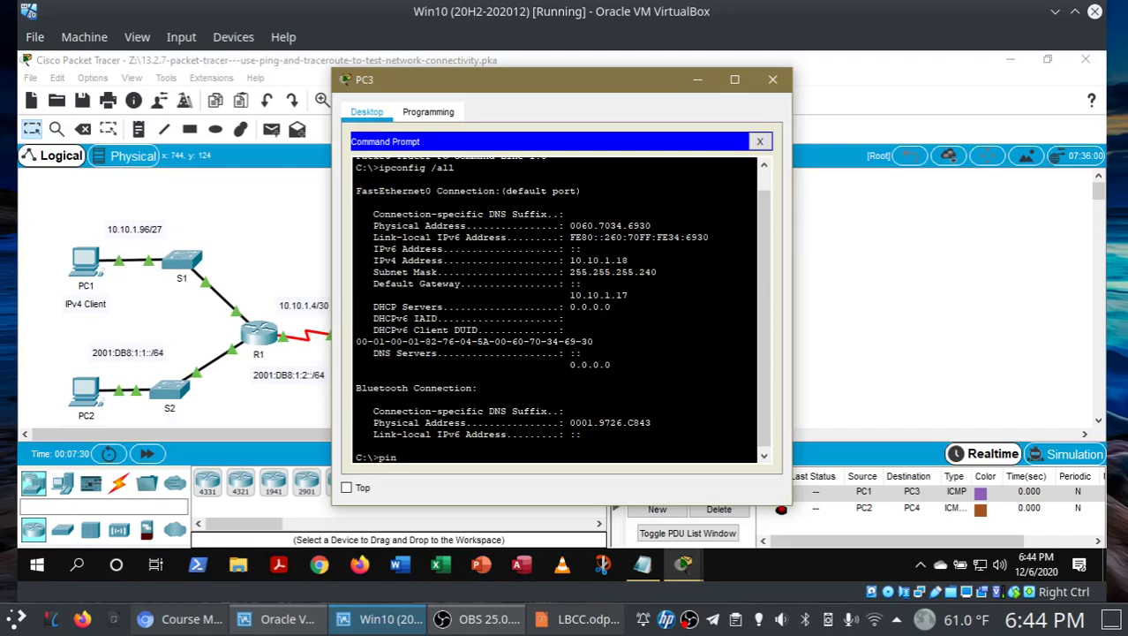
pyautogui.write('g 10.10.1.98')
pyautogui.press('Return')
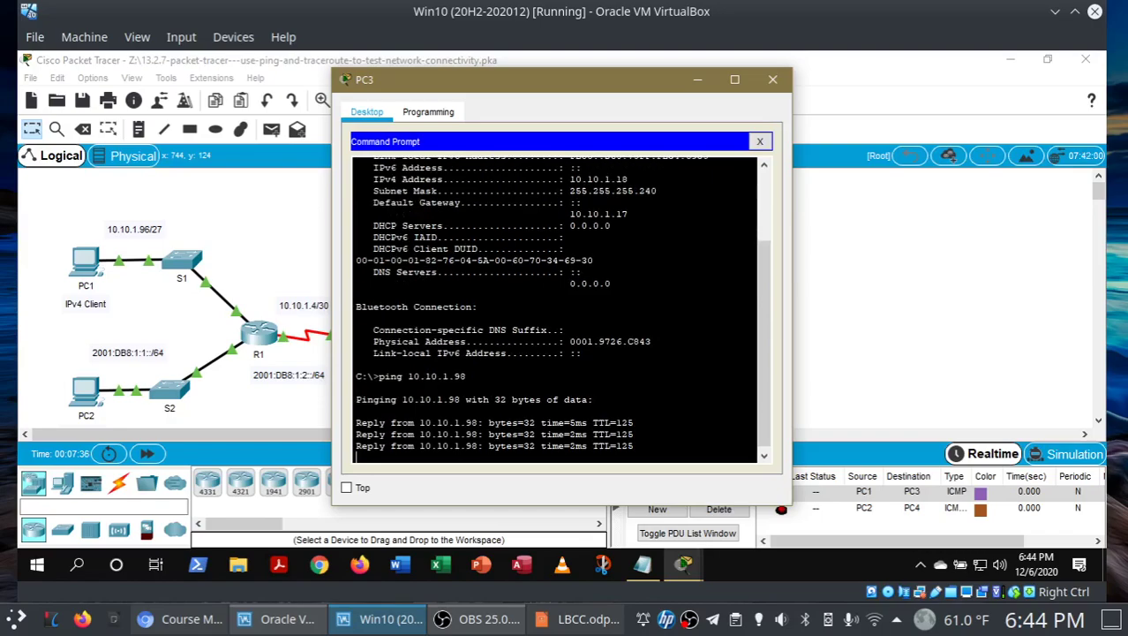
pyautogui.write('exit')
pyautogui.press('Return')
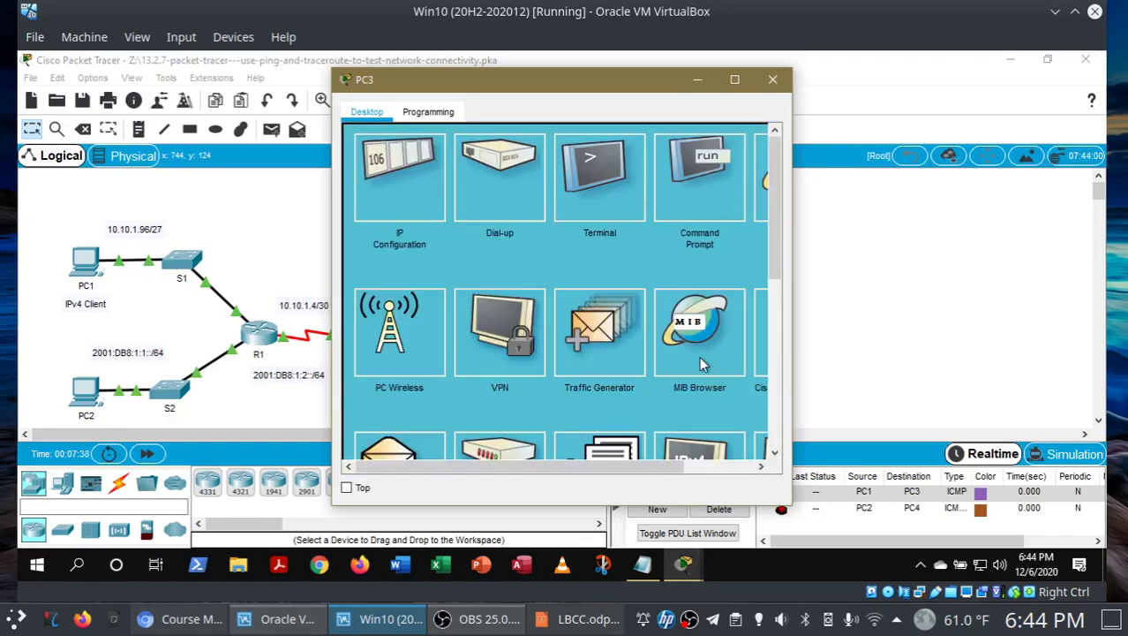
pyautogui.click(773, 80)
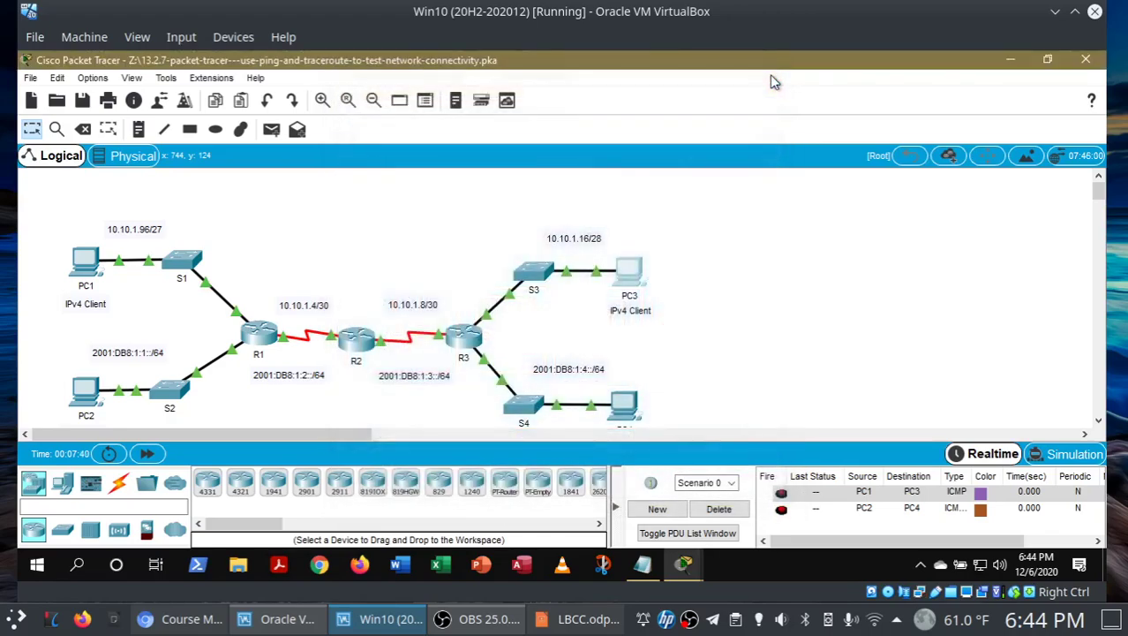
# - Switch to the Notepad notes and add lines labelled PC2 and PC4 below the IPv4 addresses, separated by a blank line
pyautogui.moveTo(1100, 192); pyautogui.dragTo(1098, 196)
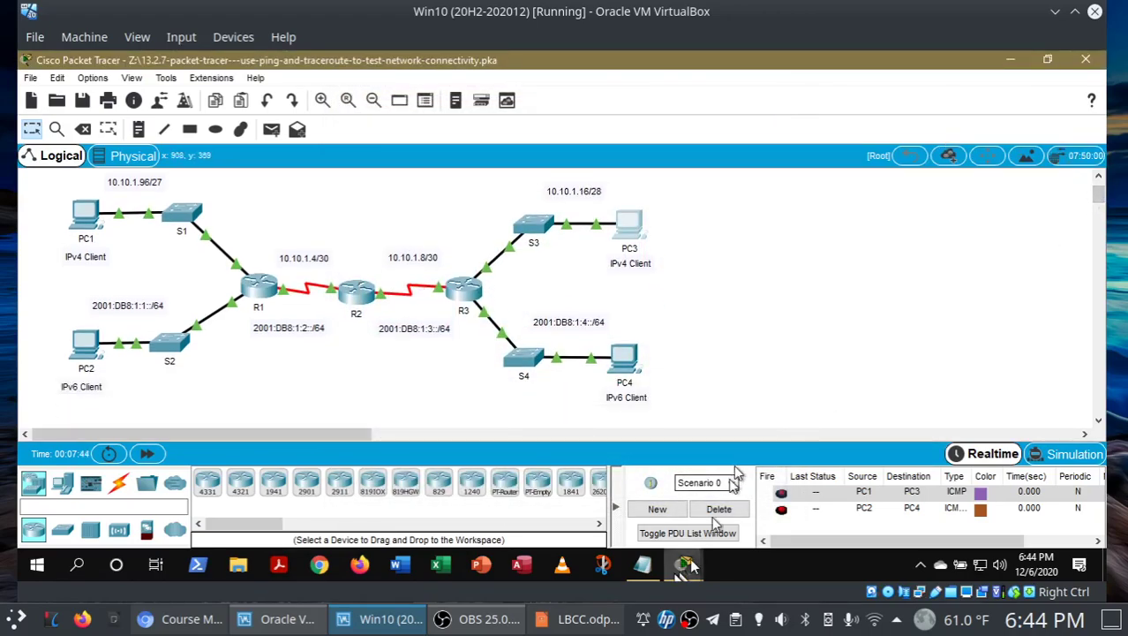
pyautogui.click(645, 567)
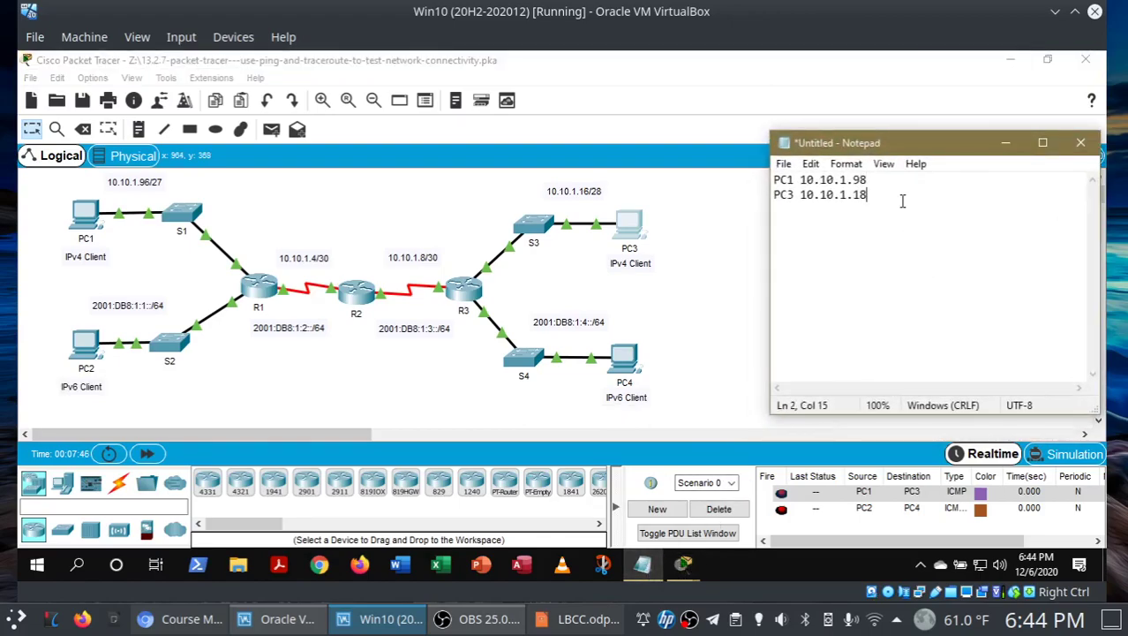
pyautogui.press('Return')
pyautogui.press('Return')
pyautogui.write('PC2')
pyautogui.press('Return')
pyautogui.write('PC4')
pyautogui.click(853, 222)
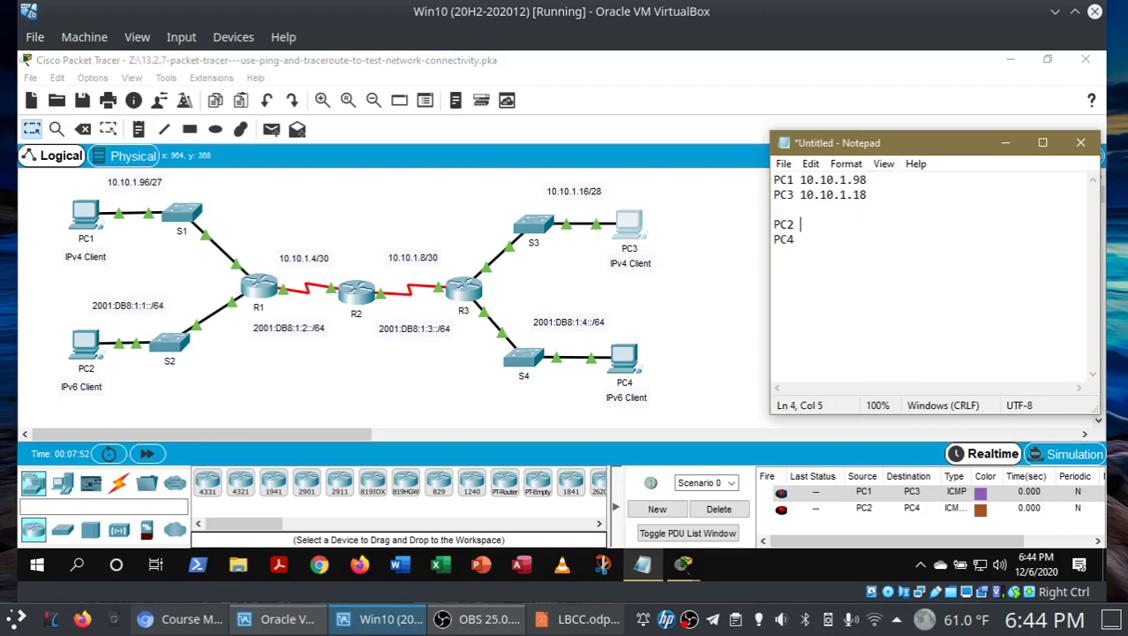
# - Display PC2's full IPv6 configuration by running ipv6config /all in its Command Prompt
pyautogui.click(75, 346)
pyautogui.click(685, 173)
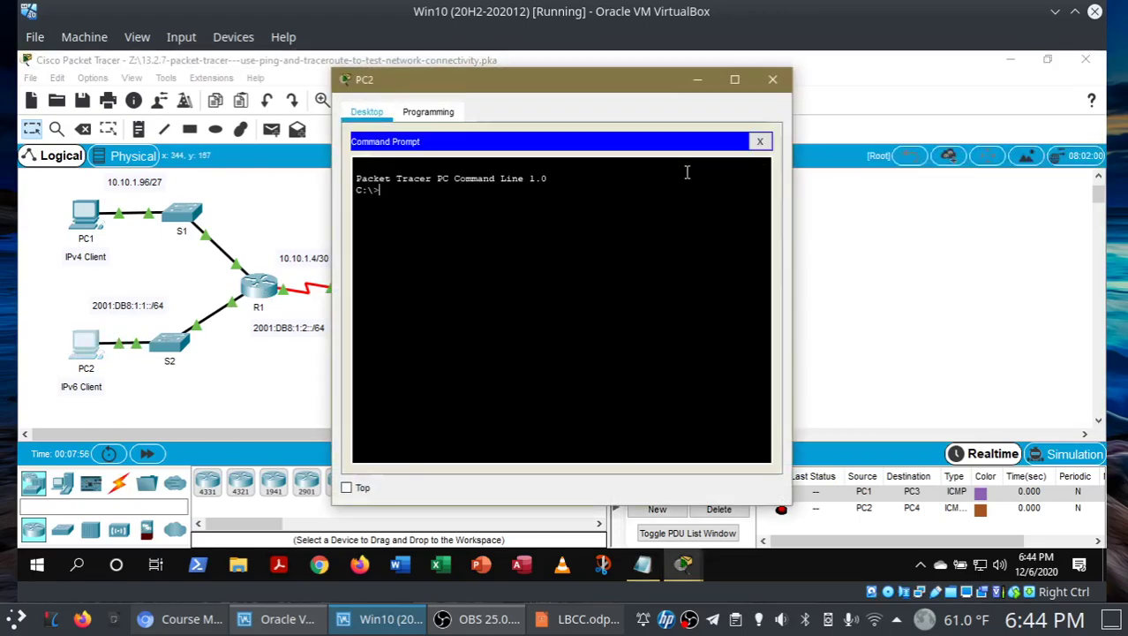
pyautogui.write('ipv6')
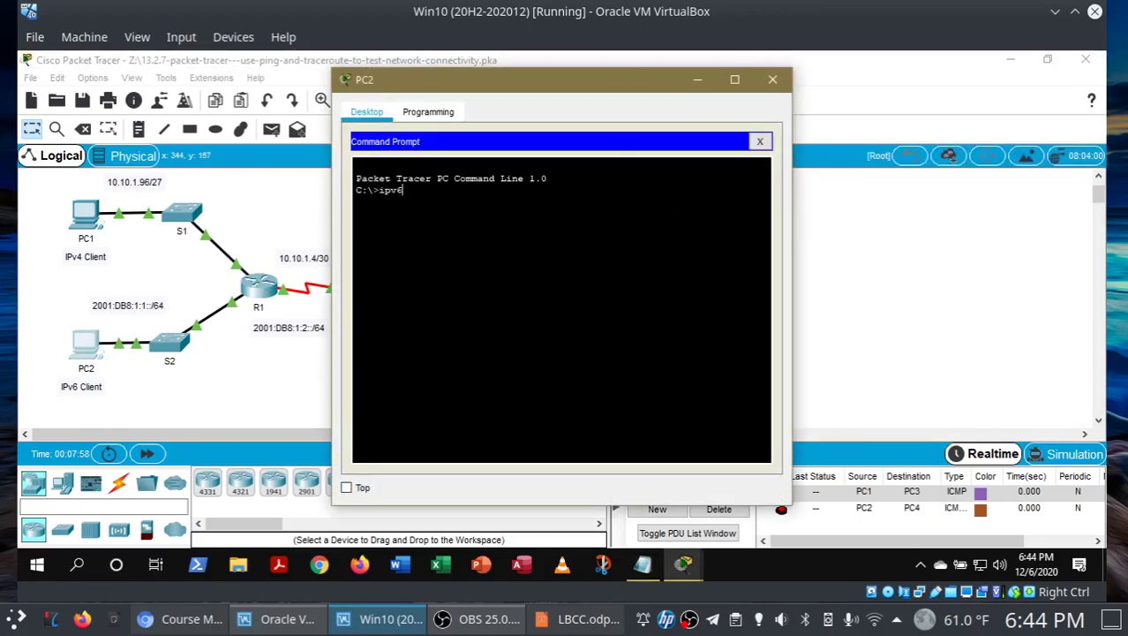
pyautogui.write('config /all')
pyautogui.press('Return')
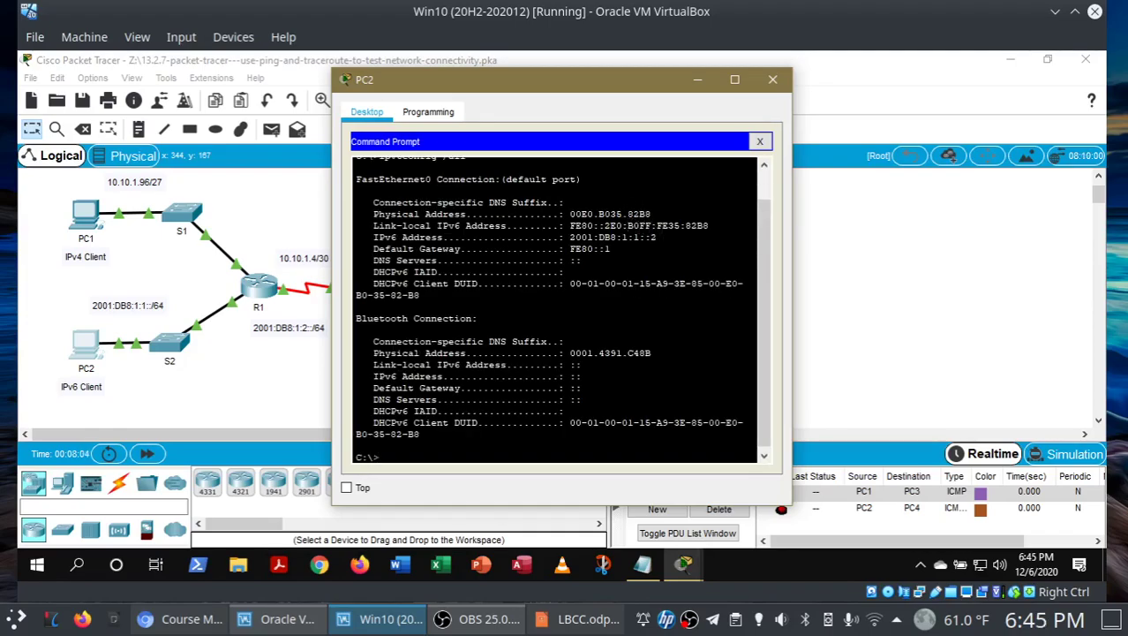
# - Copy PC2's IPv6 address 2001:DB8:1:1::2 into the PC2 line of the Notepad notes, and move the PC2 window aside
pyautogui.moveTo(666, 237); pyautogui.dragTo(572, 228)
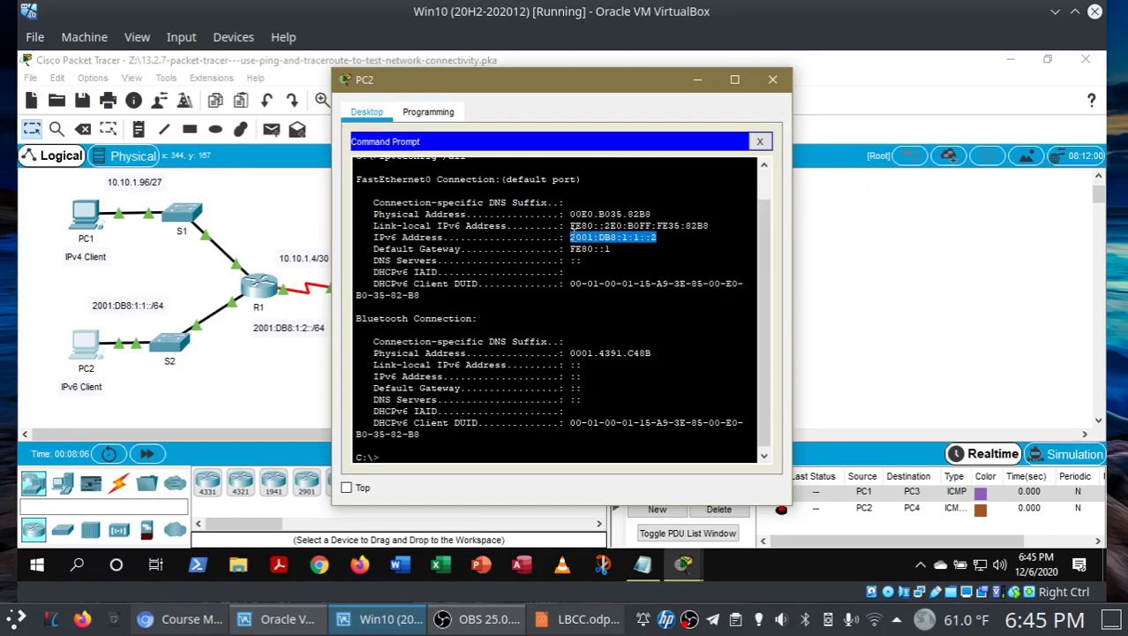
pyautogui.rightClick(571, 236)
pyautogui.click(582, 243)
pyautogui.click(645, 573)
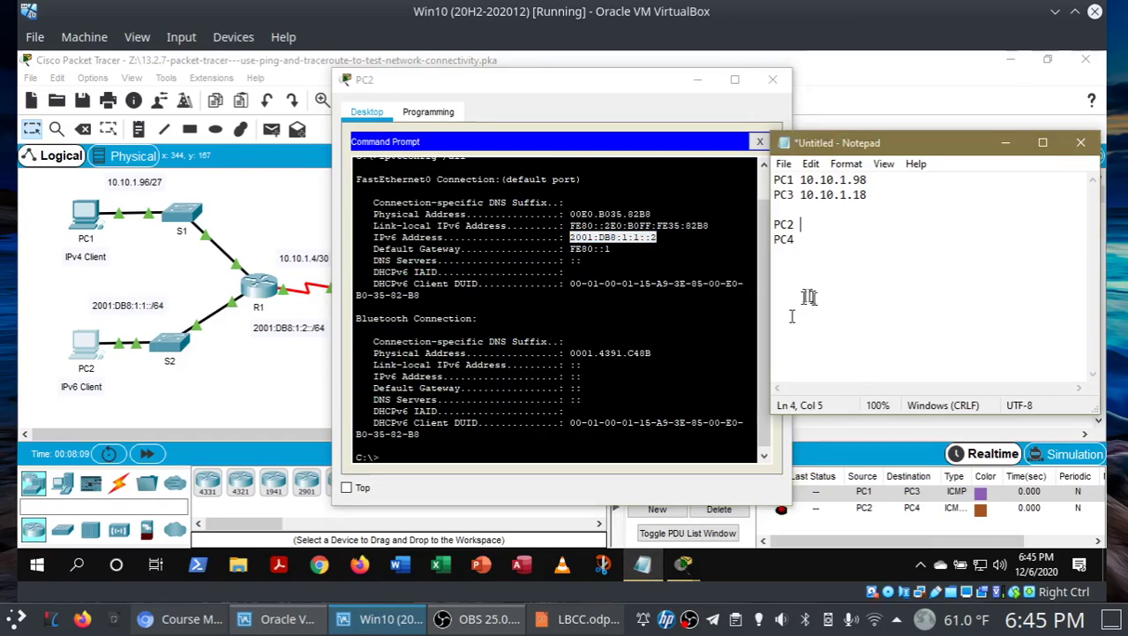
pyautogui.hotkey('ctrl', 'v')
pyautogui.click(828, 239)
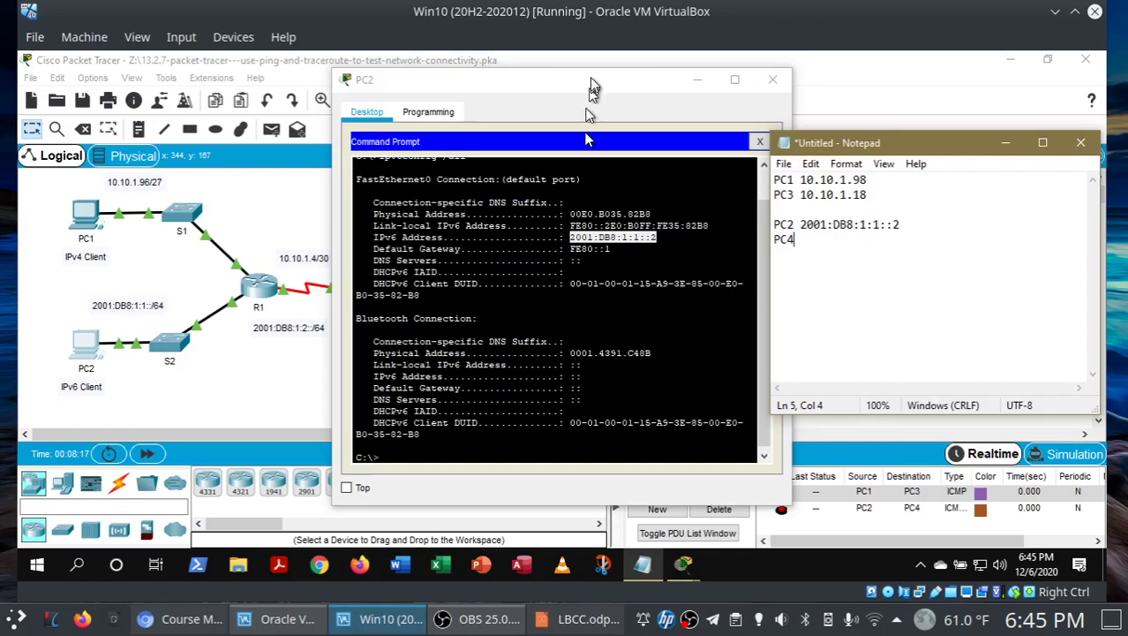
pyautogui.moveTo(589, 77); pyautogui.dragTo(283, 69)
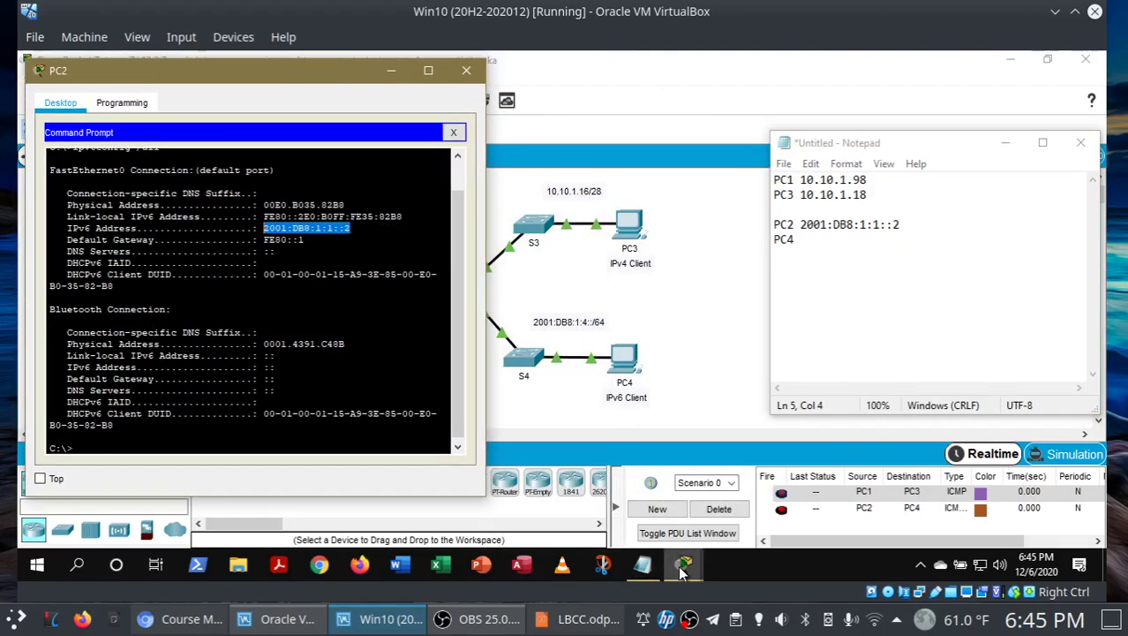
# - Compare PC2's default gateway with R1's link-local address fe80::1 in the PT Activity Addressing Table
pyautogui.moveTo(684, 565)
pyautogui.click(744, 502)
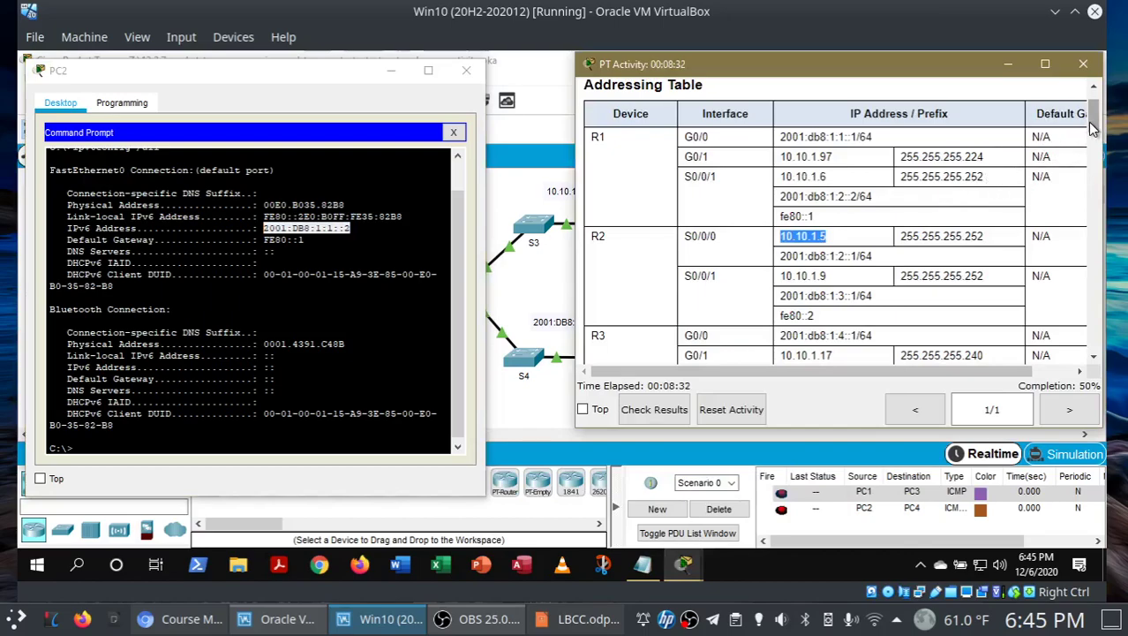
pyautogui.moveTo(826, 217); pyautogui.dragTo(782, 223)
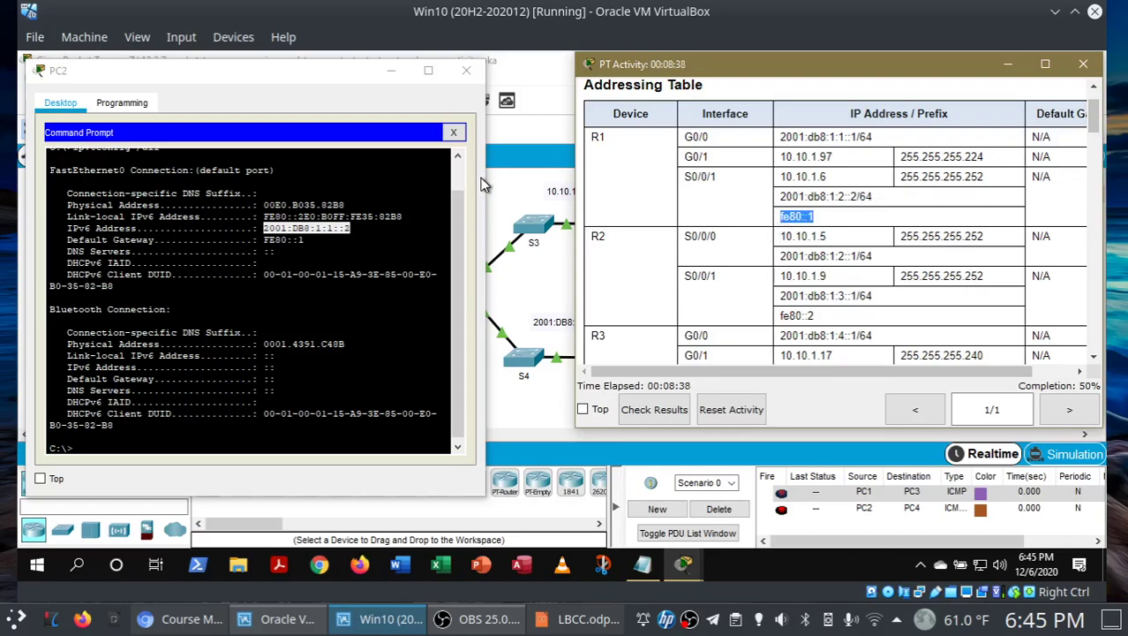
# - Display PC4's full IPv6 configuration by running ipv6config /all in its Command Prompt
pyautogui.click(541, 84)
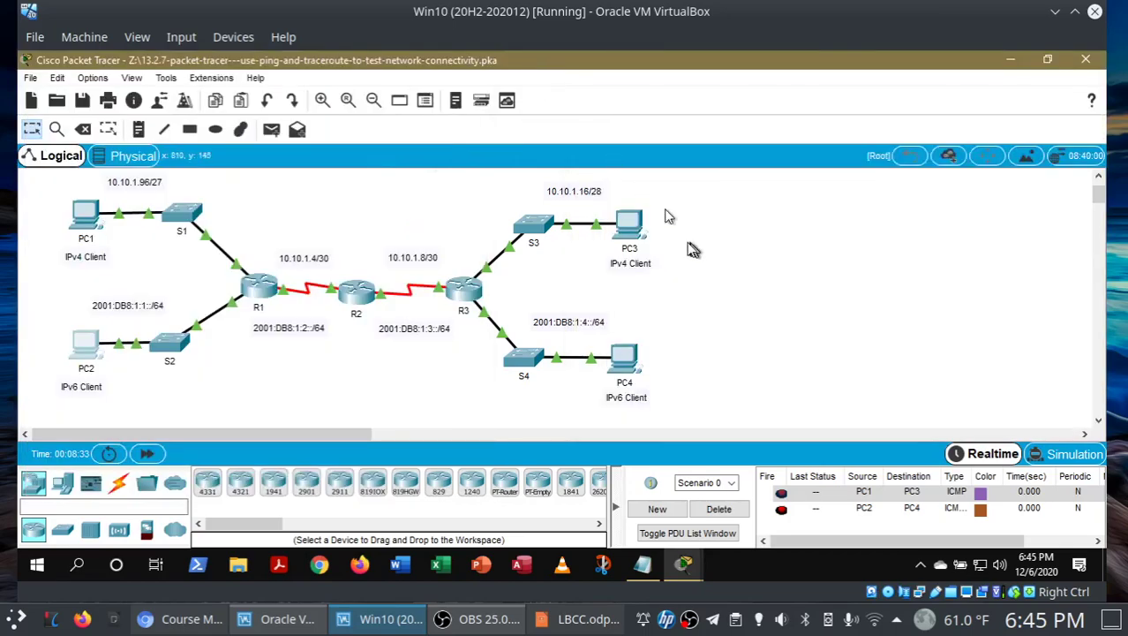
pyautogui.click(621, 357)
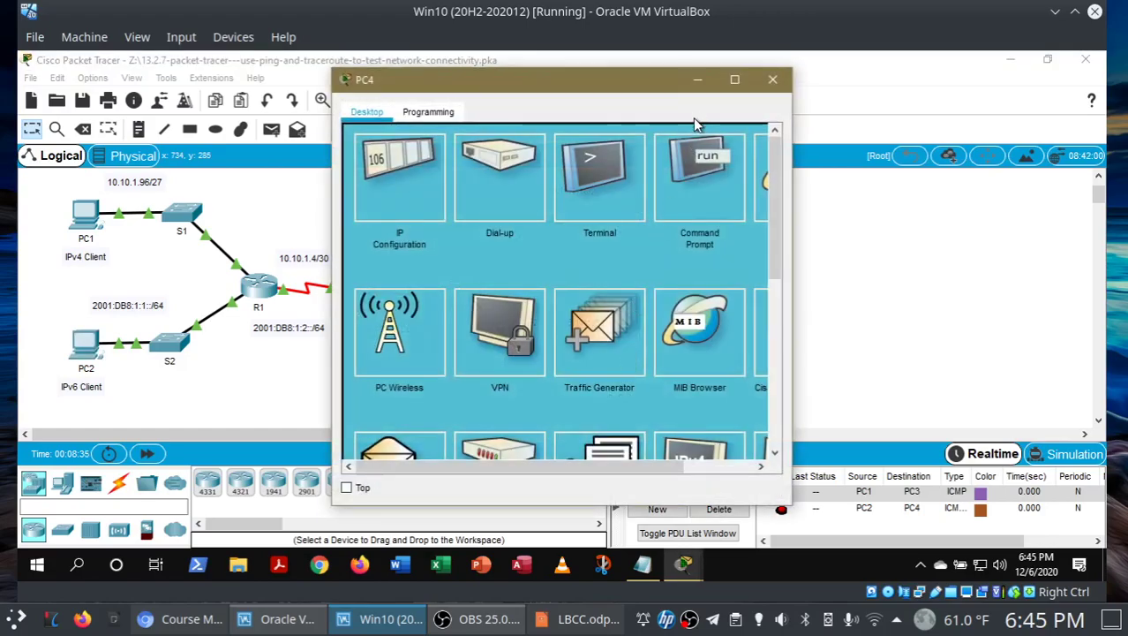
pyautogui.click(694, 161)
pyautogui.write('ipv6config /a')
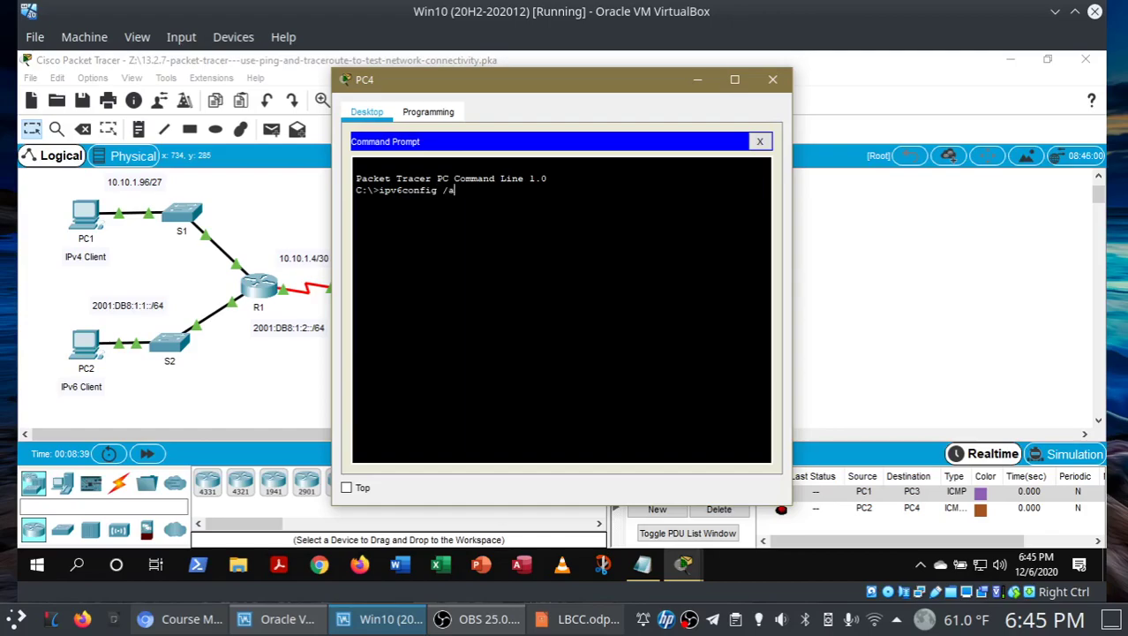
pyautogui.write('ll')
pyautogui.press('Return')
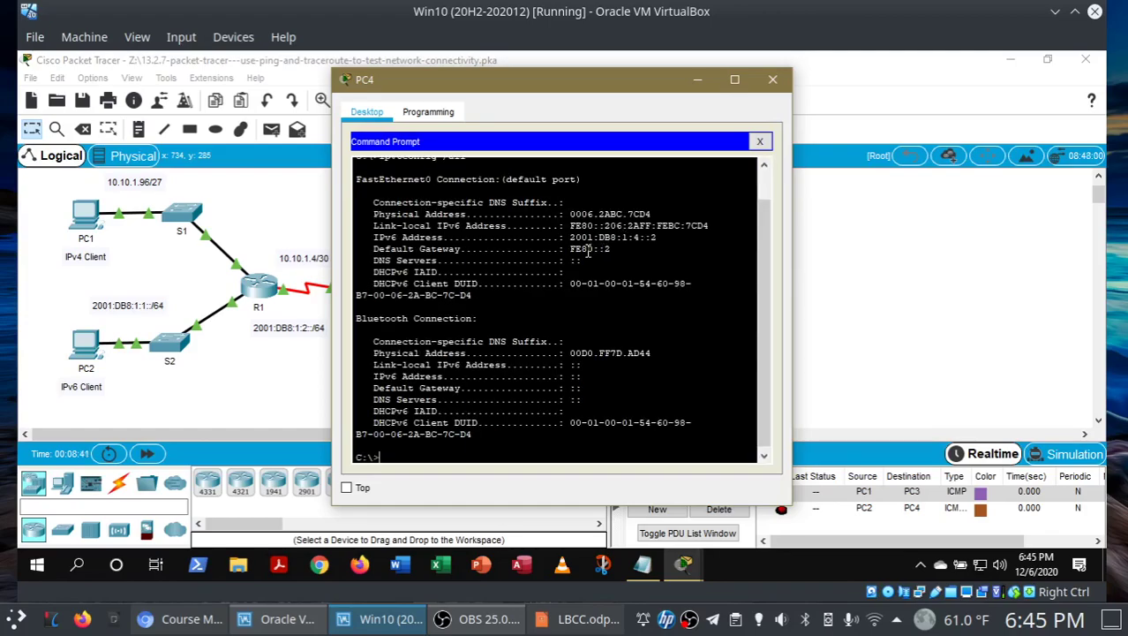
# - Copy PC4's IPv6 address 2001:DB8:1:4::2 into the PC4 line of the Notepad notes, and close the PC4 window
pyautogui.moveTo(570, 234); pyautogui.dragTo(660, 236)
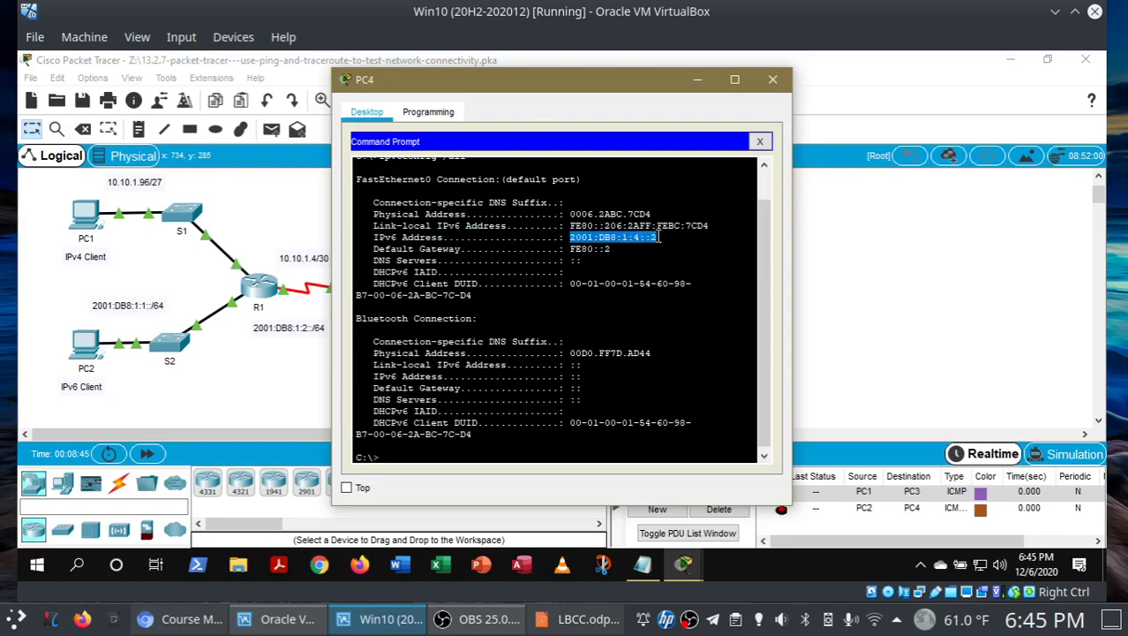
pyautogui.rightClick(658, 237)
pyautogui.click(654, 244)
pyautogui.click(642, 563)
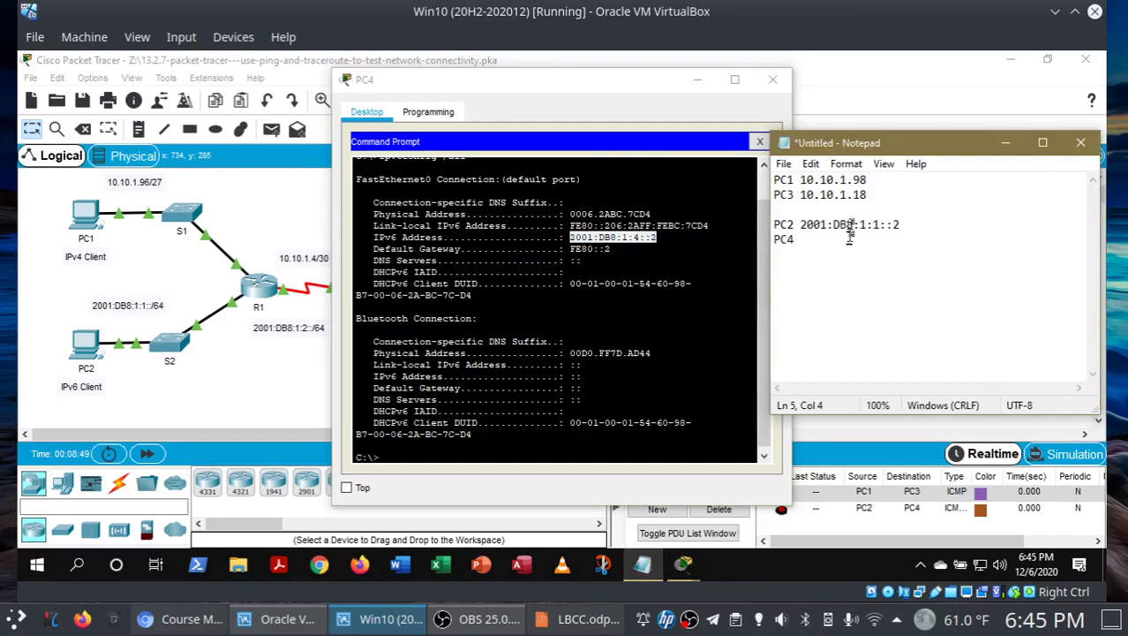
pyautogui.hotkey('ctrl', 'v')
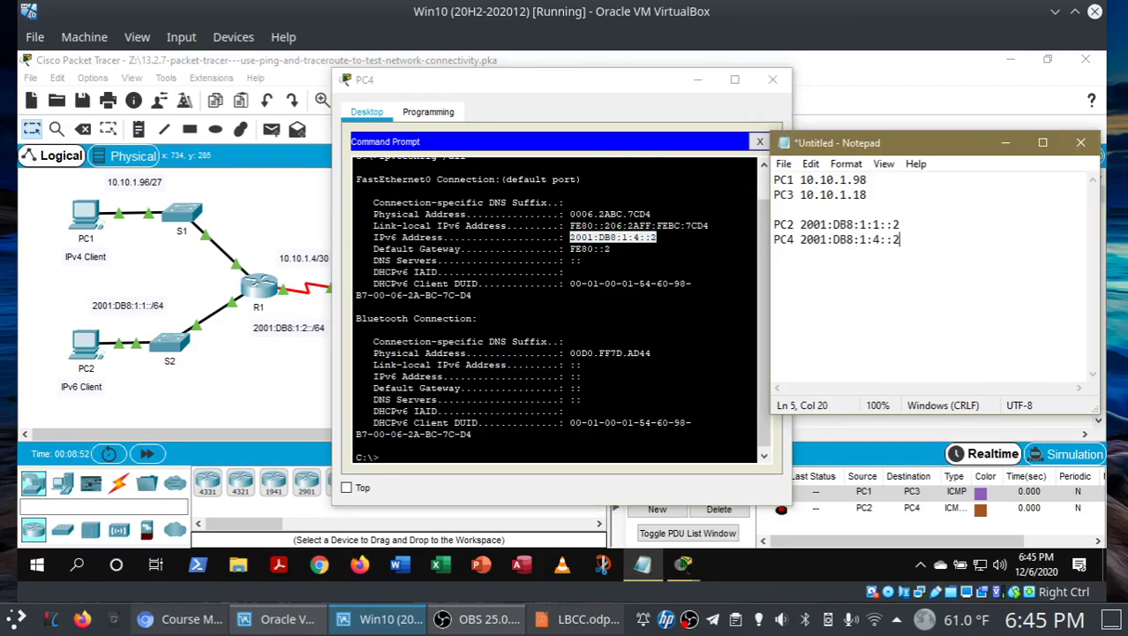
pyautogui.click(670, 248)
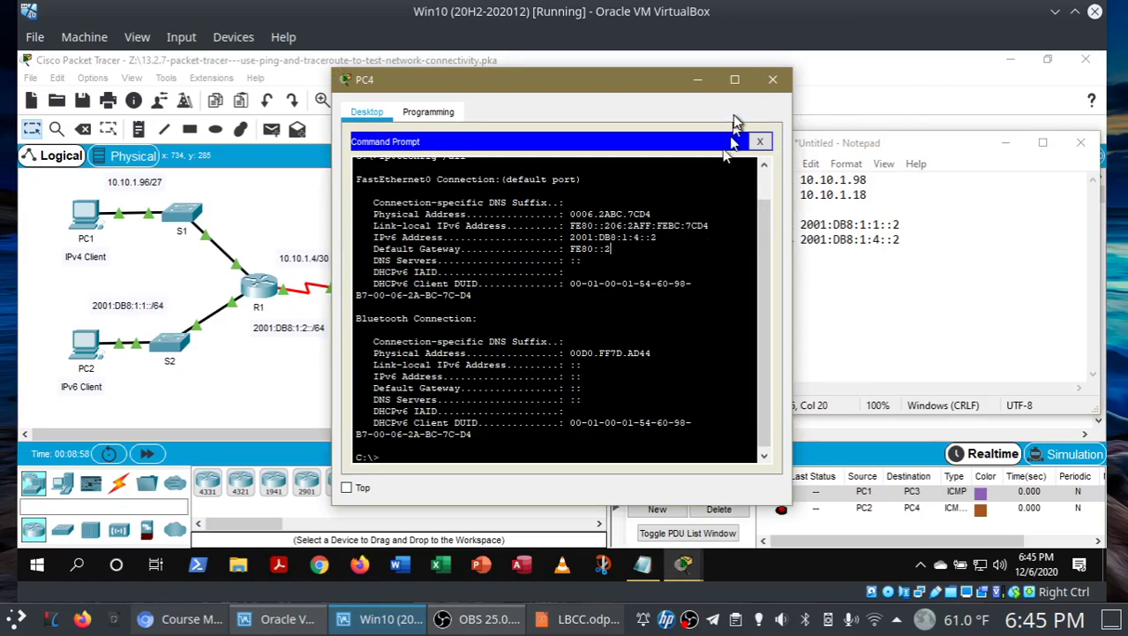
pyautogui.click(774, 82)
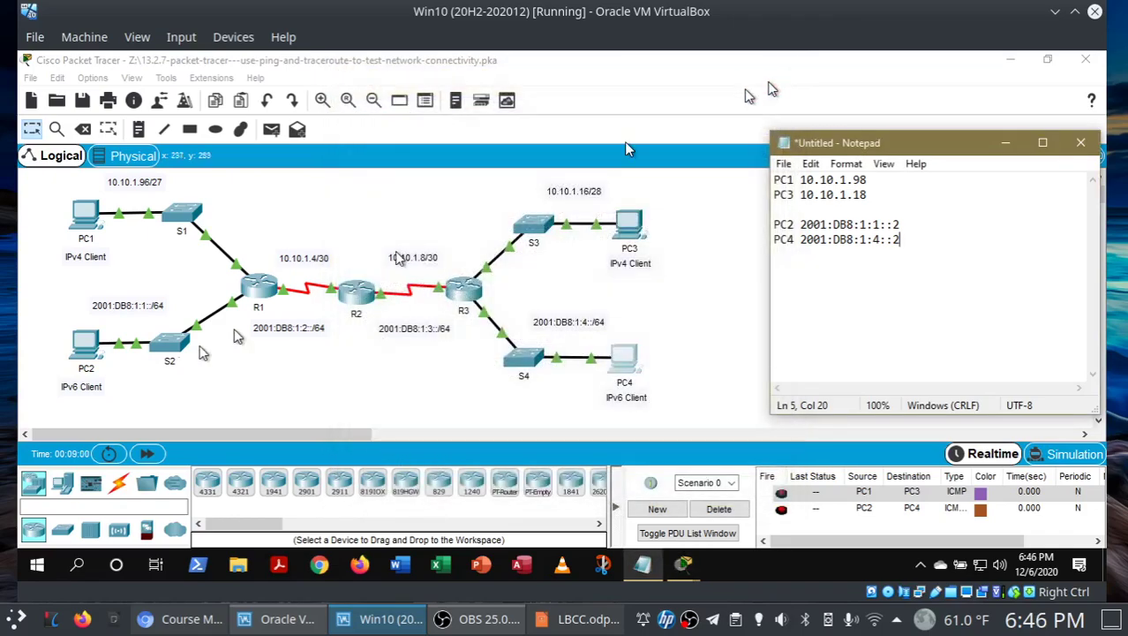
# - Ping PC4 at 2001:DB8:1:4::2 from PC2's Command Prompt, using the copied address
pyautogui.click(95, 346)
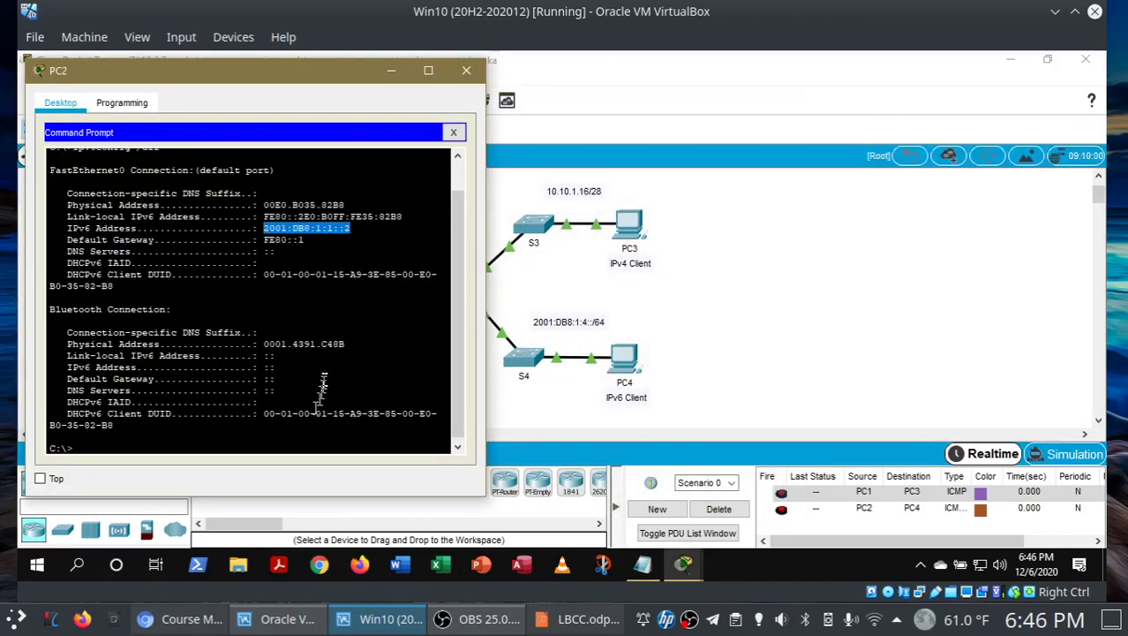
pyautogui.click(305, 445)
pyautogui.write('ping')
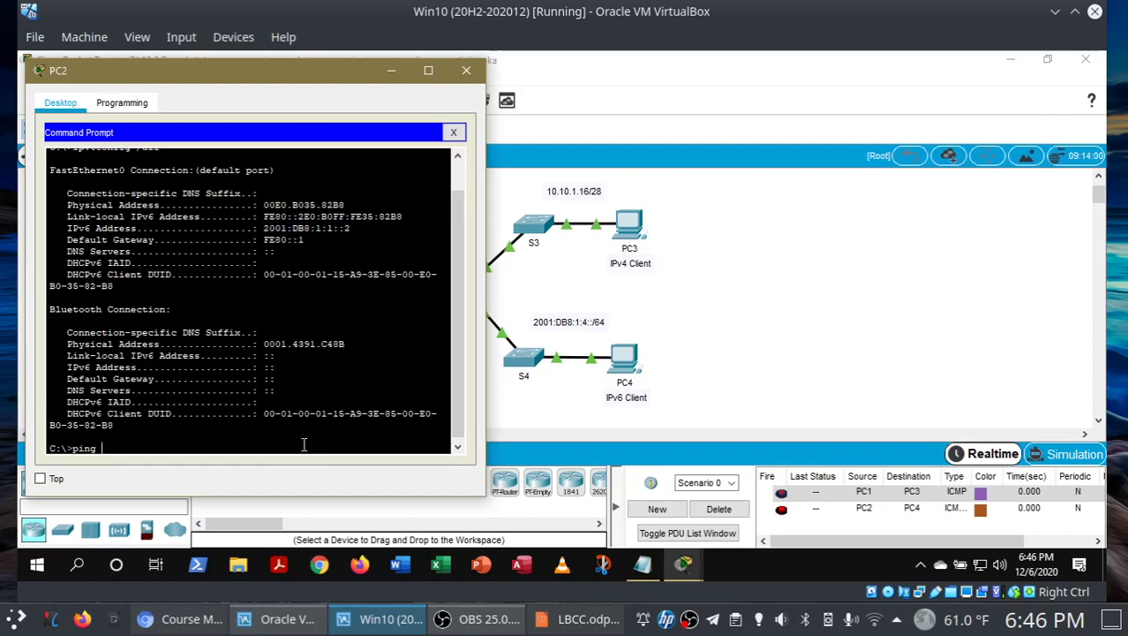
pyautogui.rightClick(304, 446)
pyautogui.click(340, 472)
pyautogui.press('Return')
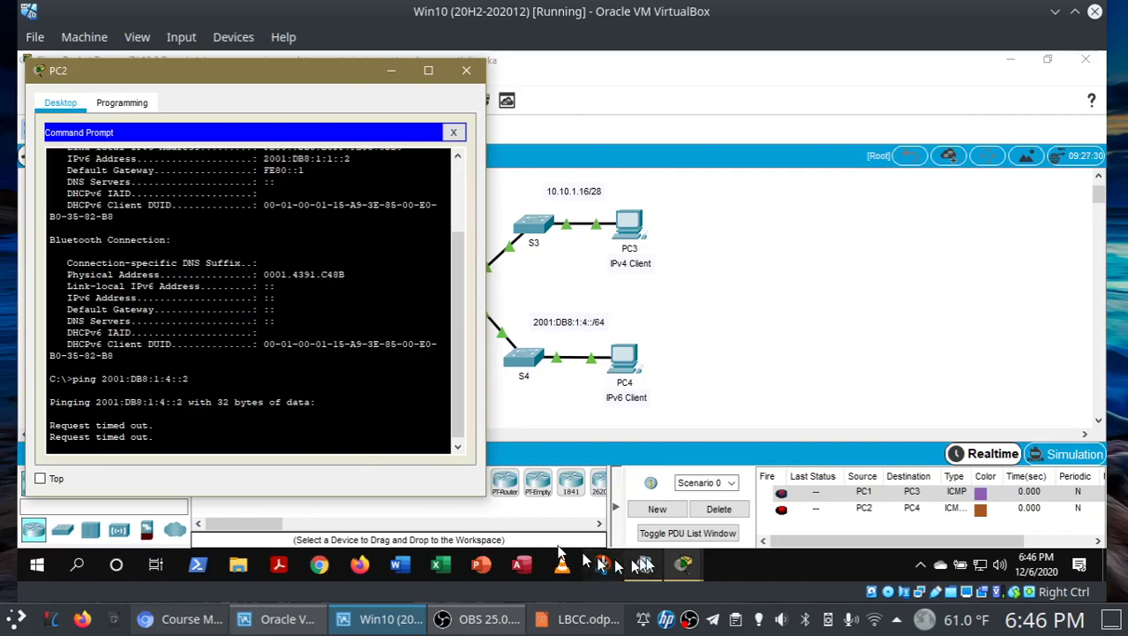
# - Compare the default gateway in PC4's ipv6config output with R3's link-local address in the PT Activity Addressing Table
pyautogui.click(682, 566)
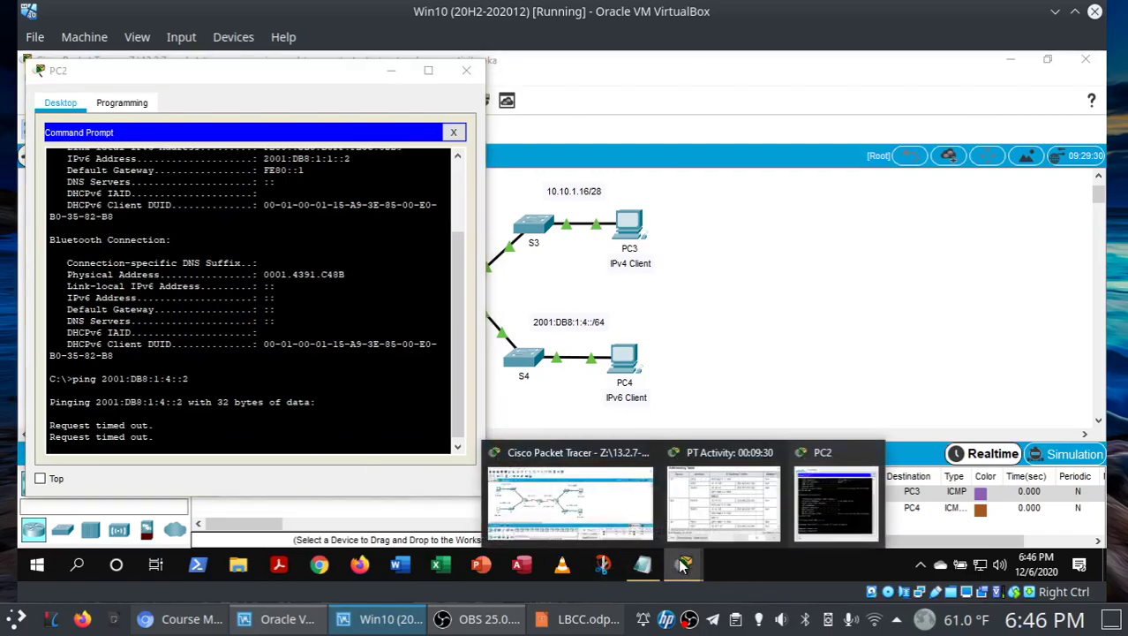
pyautogui.click(623, 367)
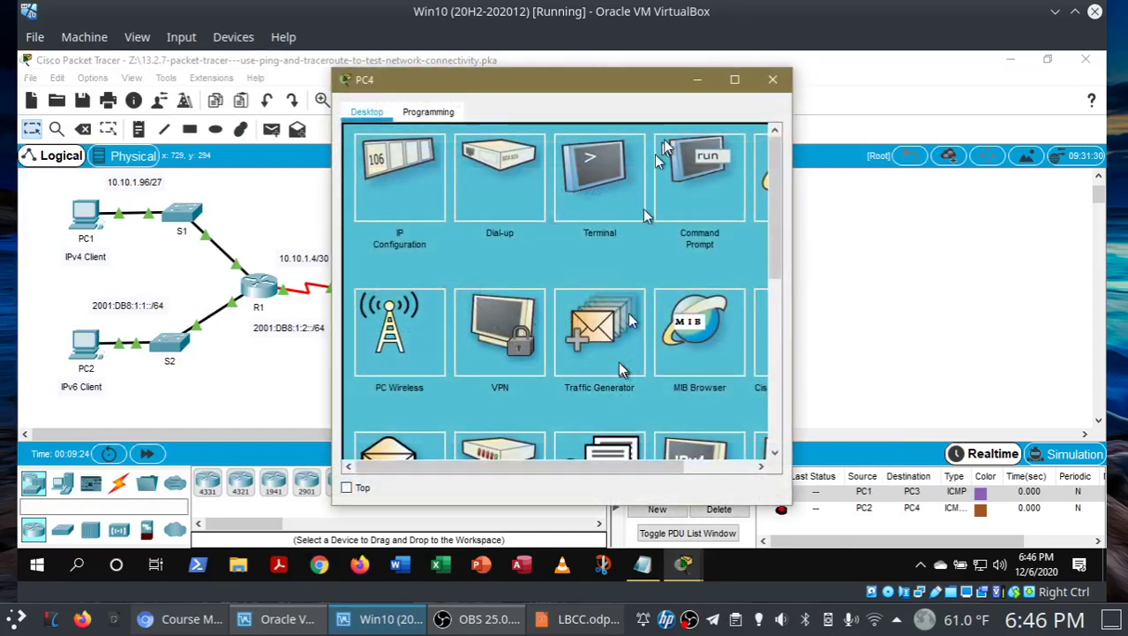
pyautogui.click(684, 174)
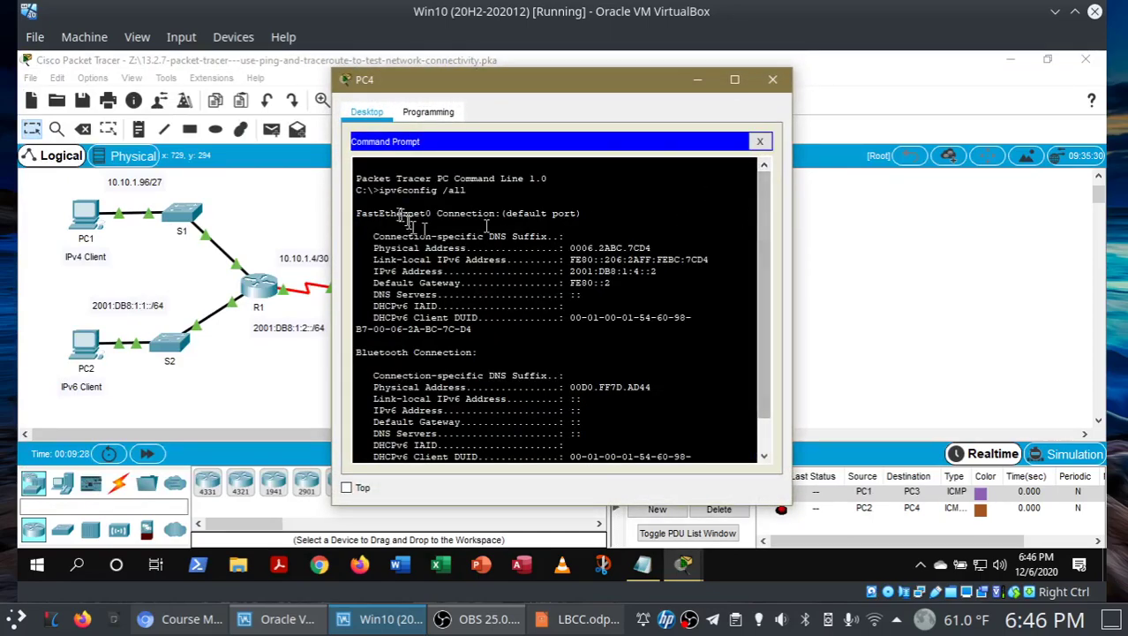
pyautogui.click(684, 564)
pyautogui.click(684, 528)
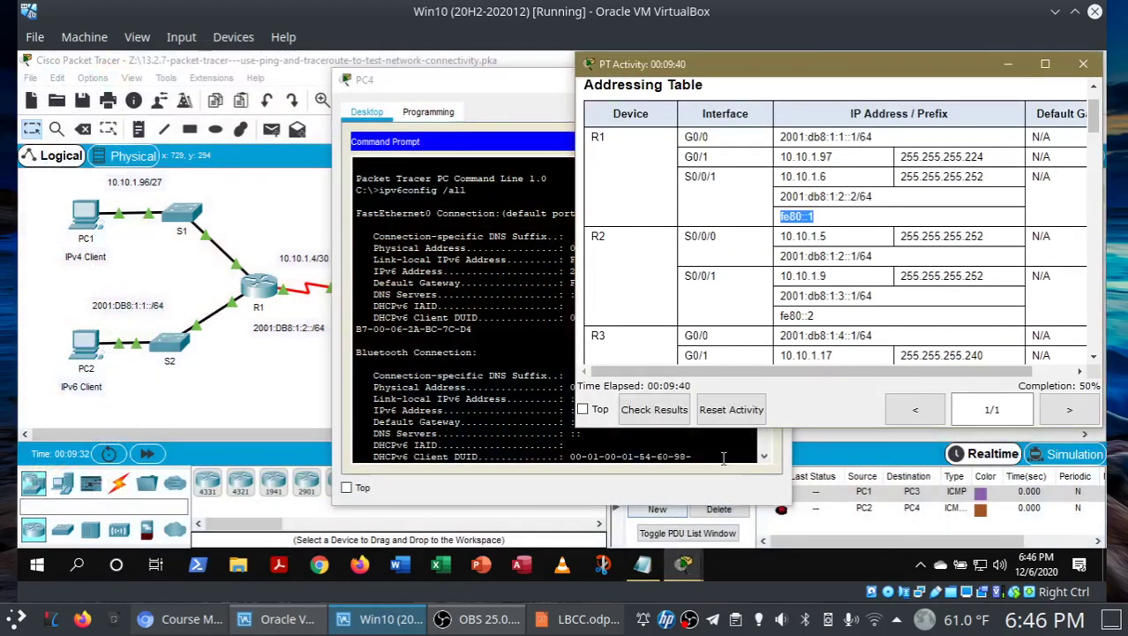
pyautogui.moveTo(1091, 121); pyautogui.dragTo(1093, 132)
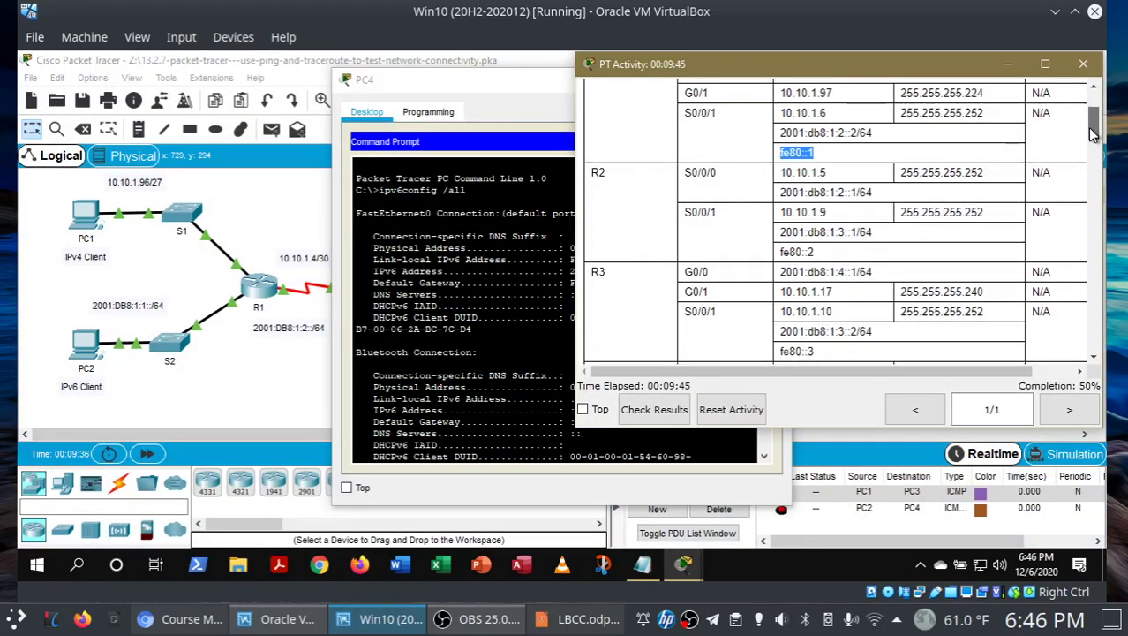
pyautogui.moveTo(468, 85); pyautogui.dragTo(359, 77)
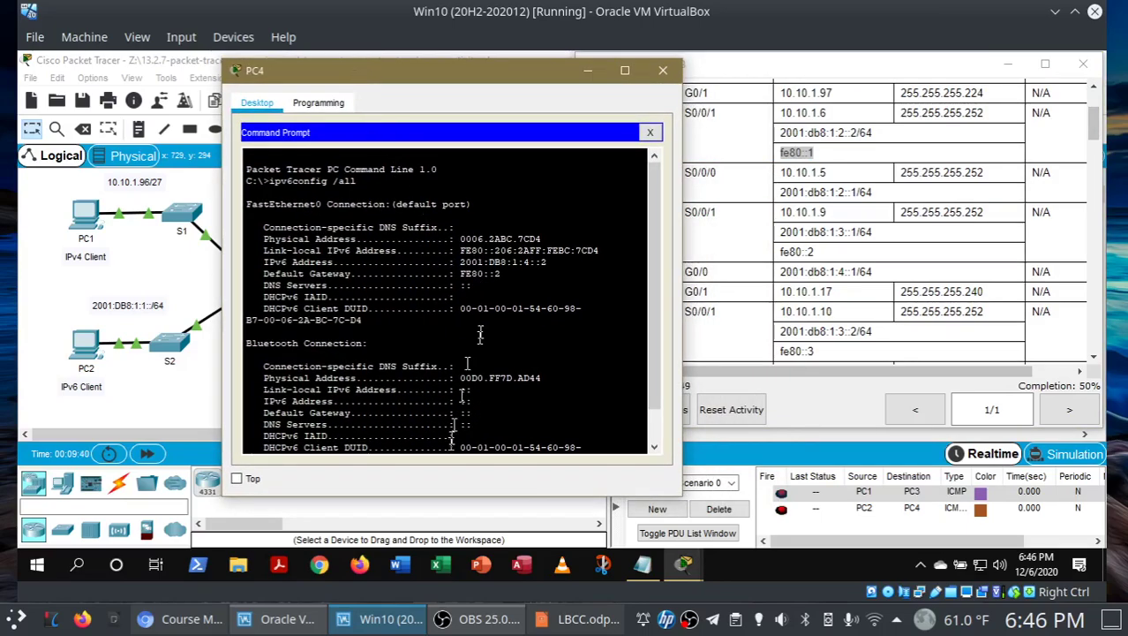
pyautogui.click(827, 352)
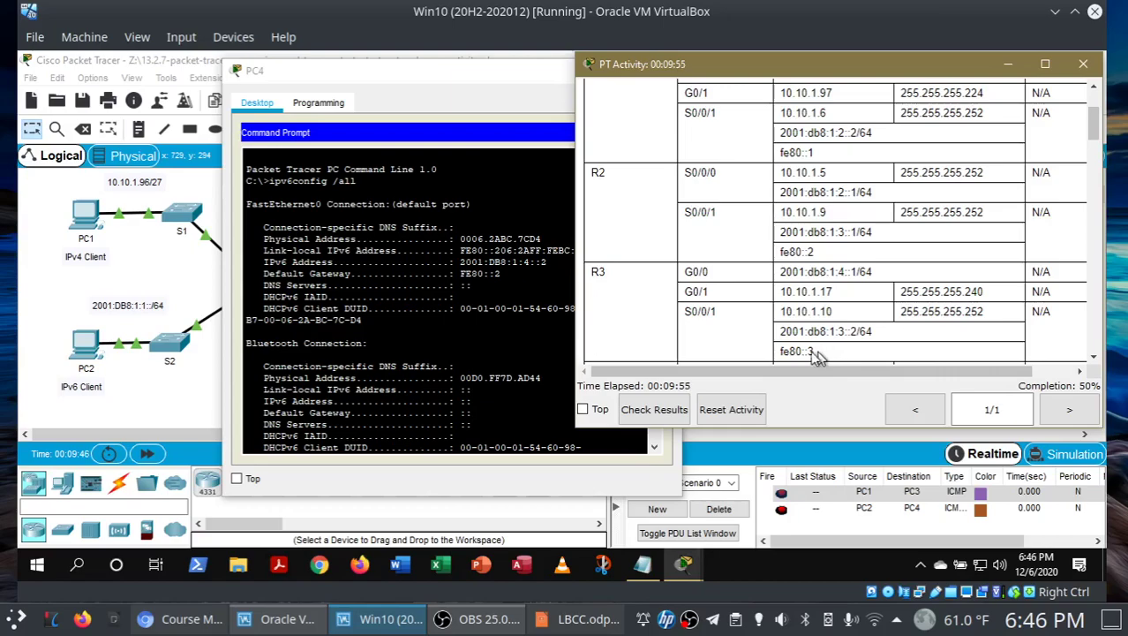
pyautogui.click(501, 273)
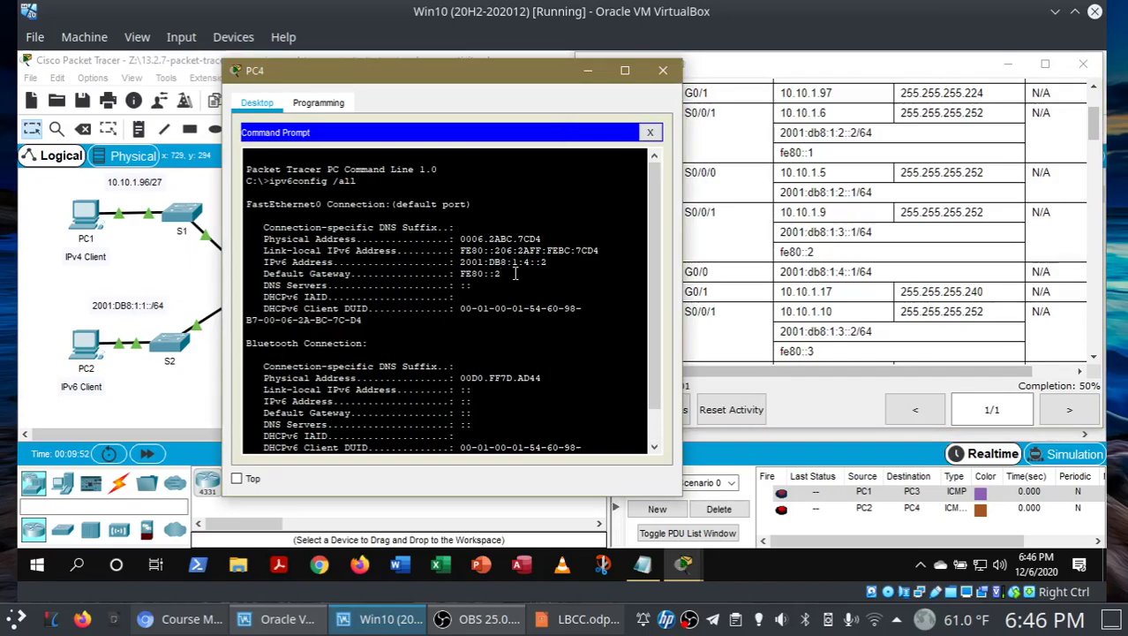
# - Check PC2's finished ping results, exit its Command Prompt, and dismiss the locked-interface notice
pyautogui.click(97, 347)
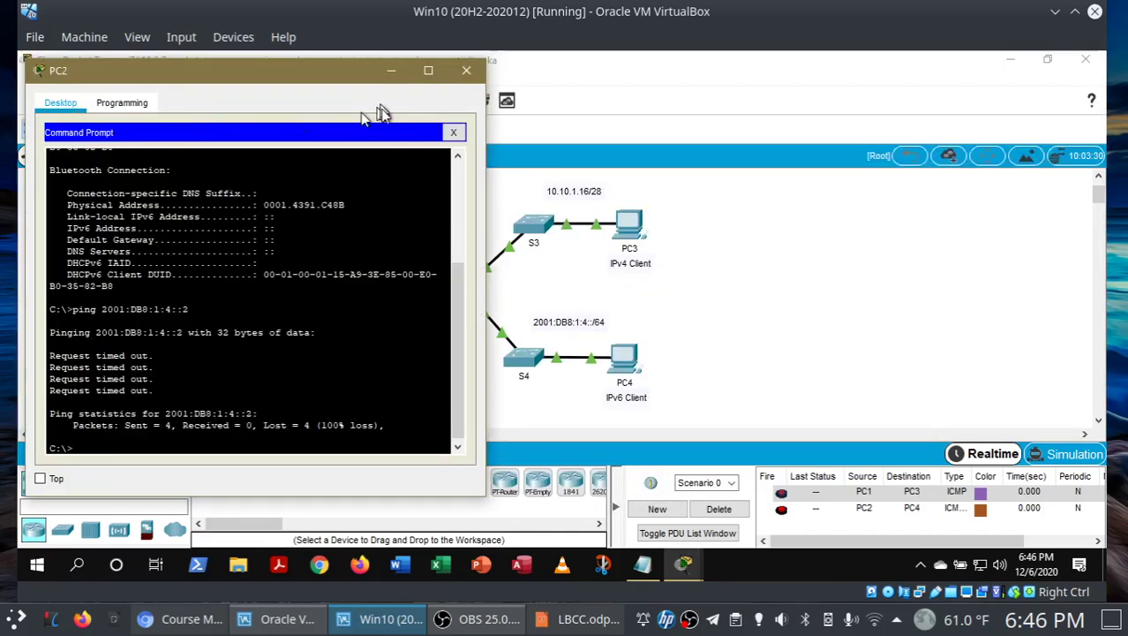
pyautogui.click(450, 133)
pyautogui.click(466, 70)
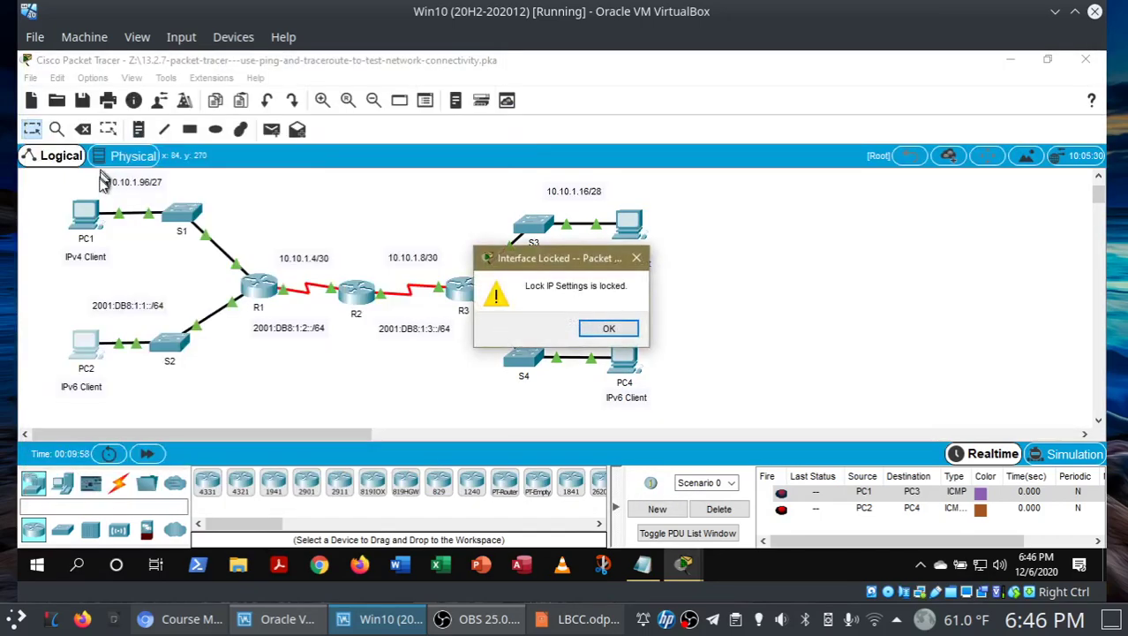
pyautogui.click(601, 329)
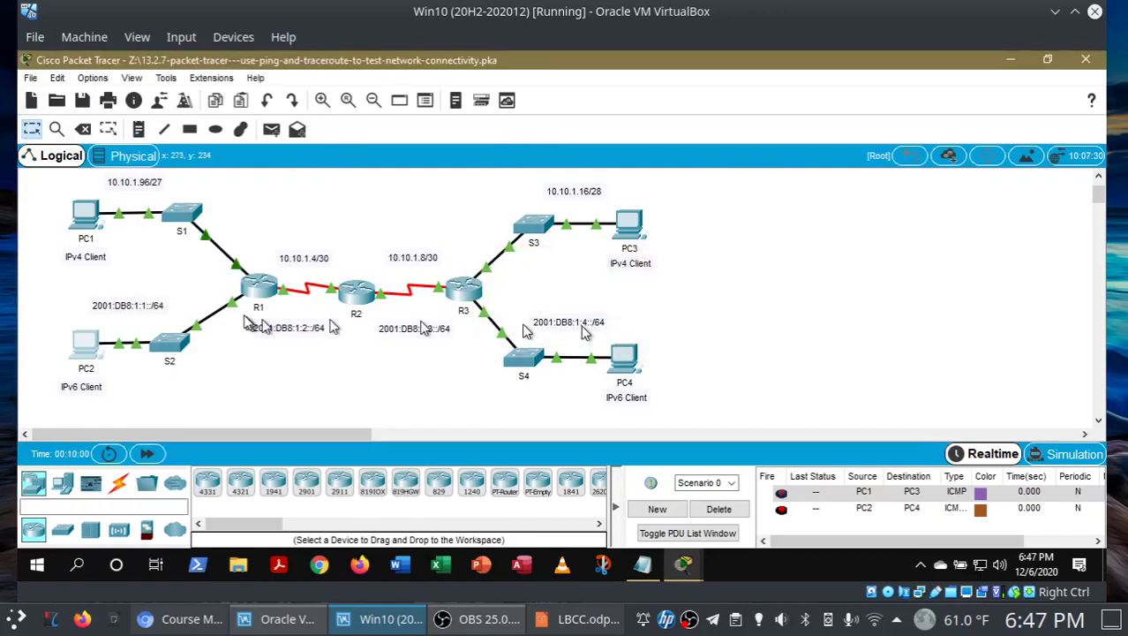
# - Set PC4's IPv6 default gateway to FE80::3, close the PC4 window, and check the completion in the PT Activity window
pyautogui.click(622, 369)
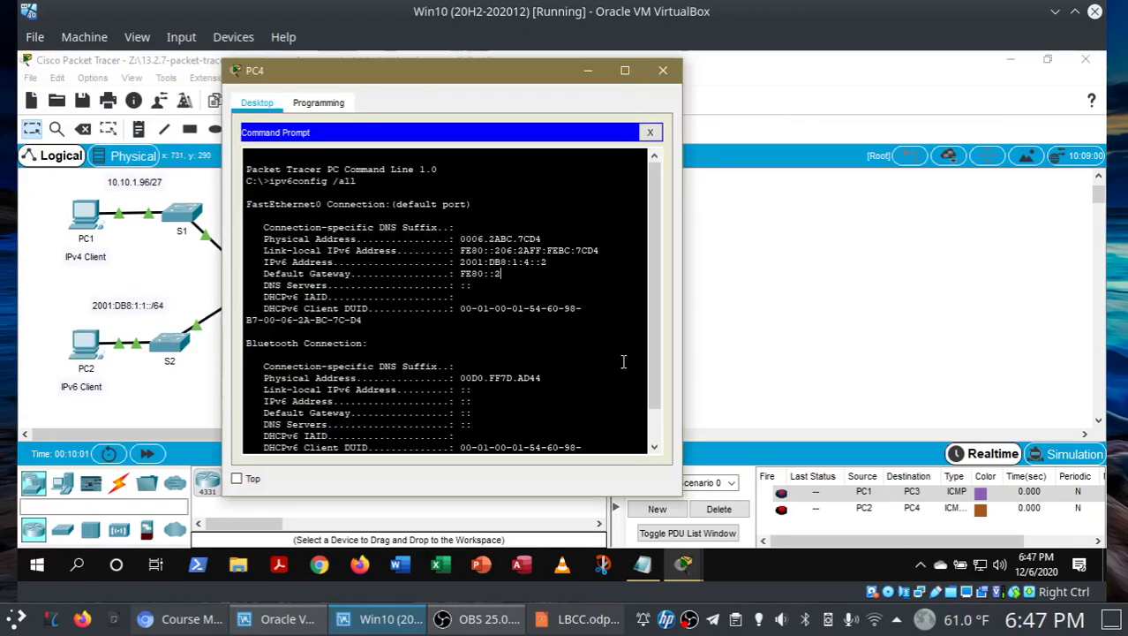
pyautogui.click(653, 131)
pyautogui.click(290, 168)
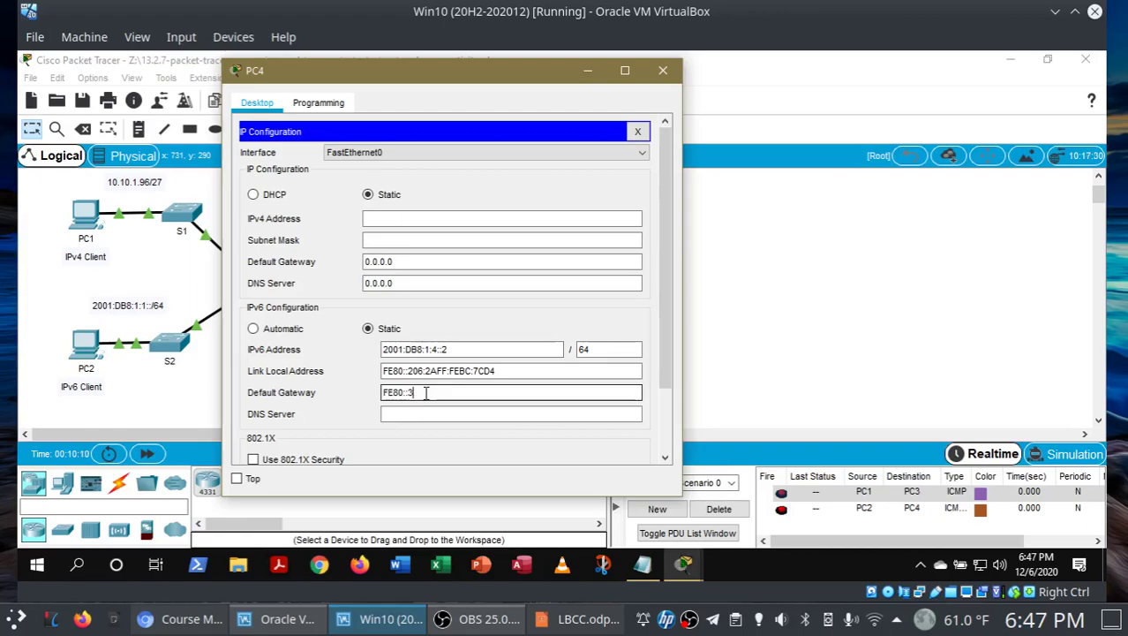
pyautogui.click(426, 413)
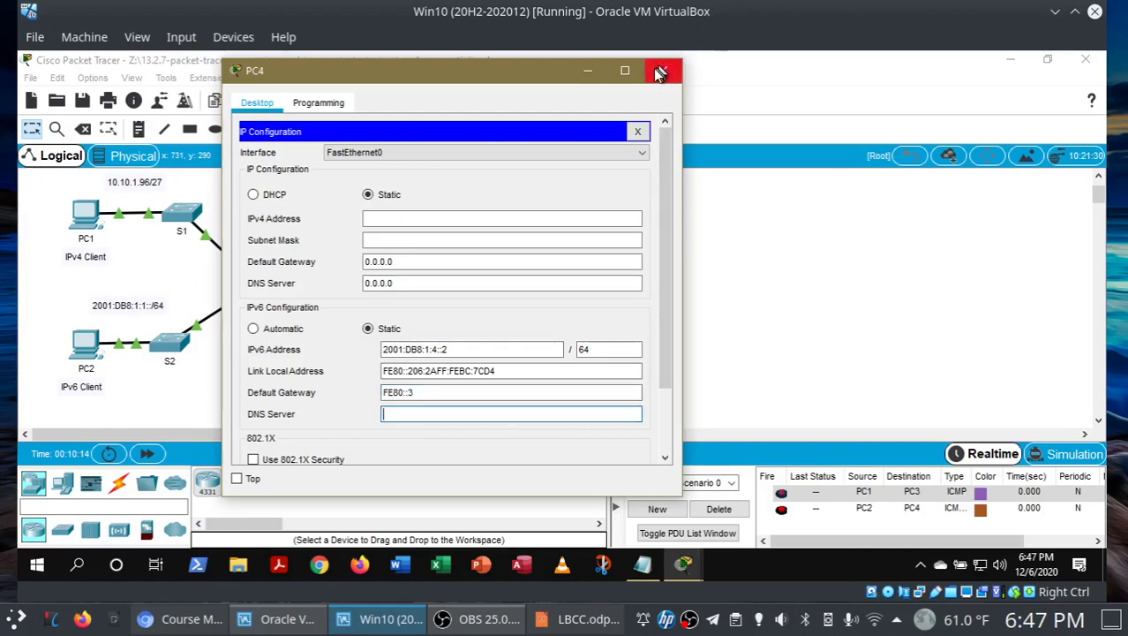
pyautogui.click(662, 72)
pyautogui.moveTo(682, 572)
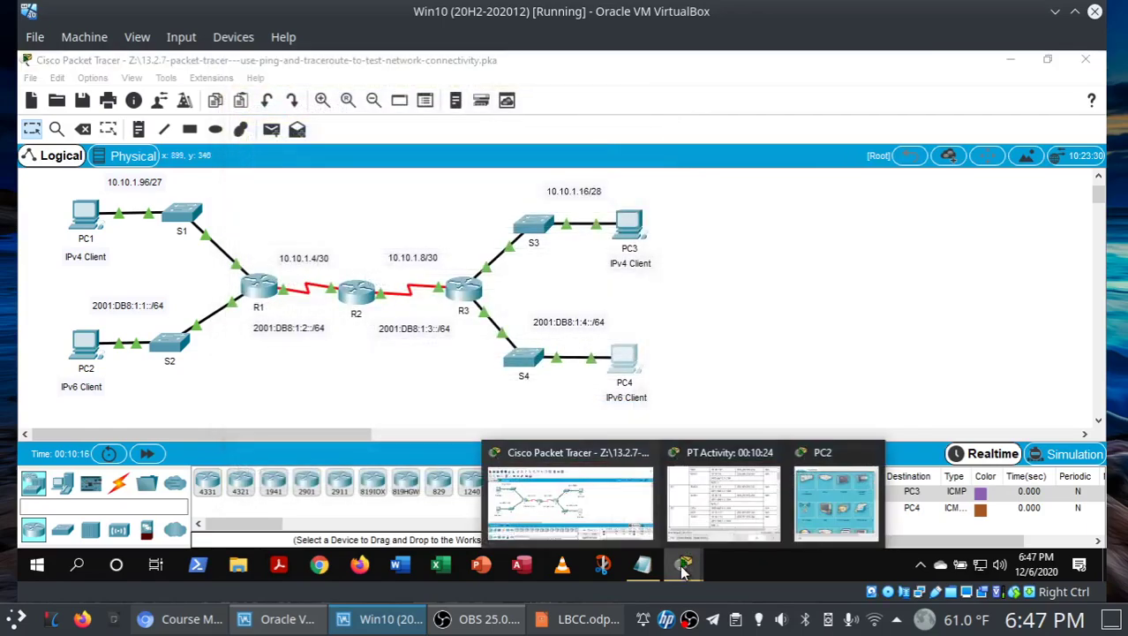
pyautogui.click(723, 502)
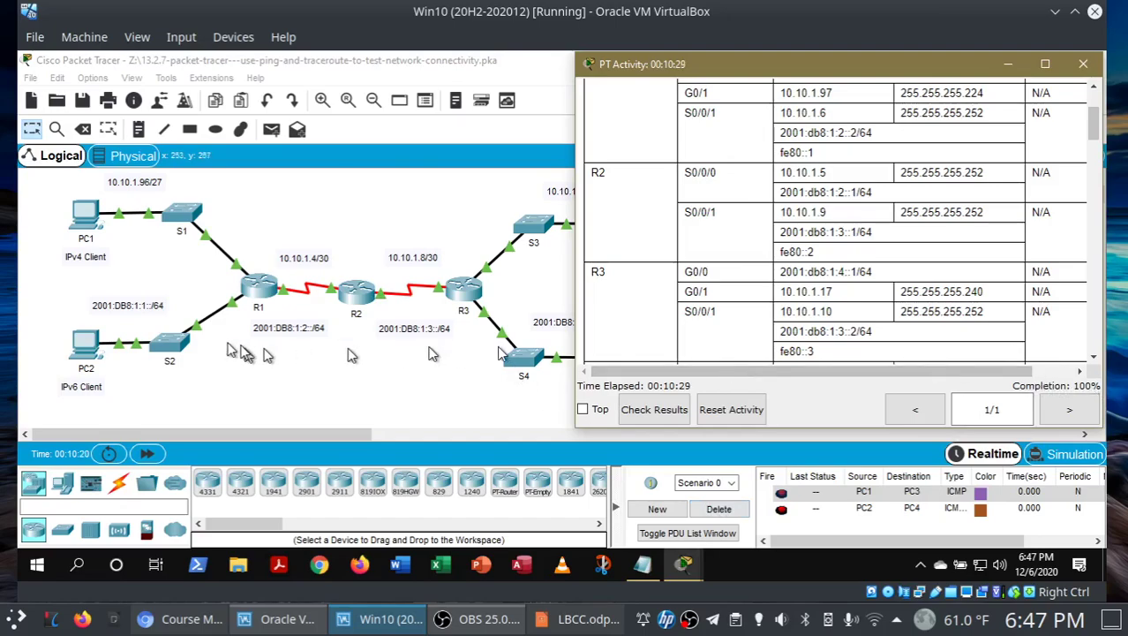
# - Repeat the ping to PC4 at 2001:DB8:1:4::2 from PC2's Command Prompt
pyautogui.click(80, 353)
pyautogui.click(80, 353)
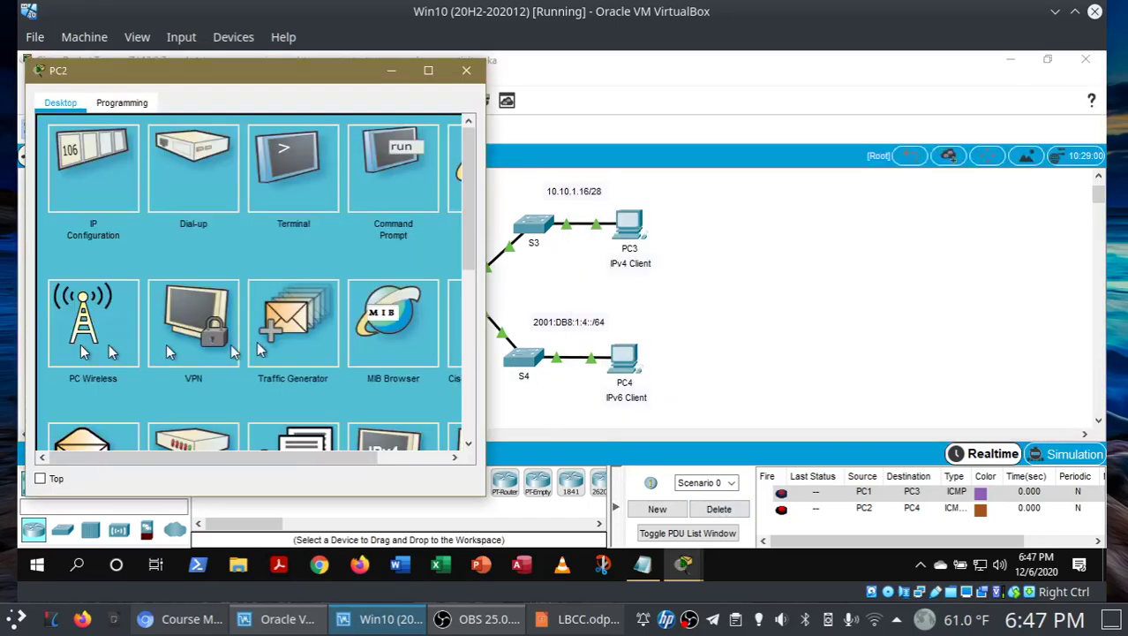
pyautogui.click(389, 184)
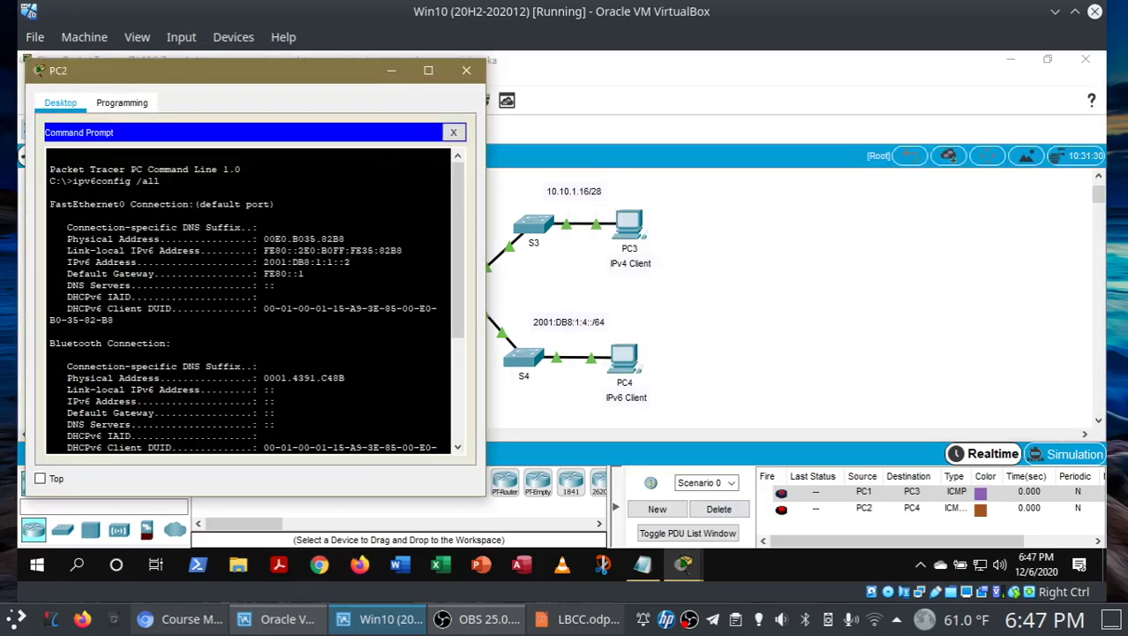
pyautogui.press('Up')
pyautogui.press('Return')
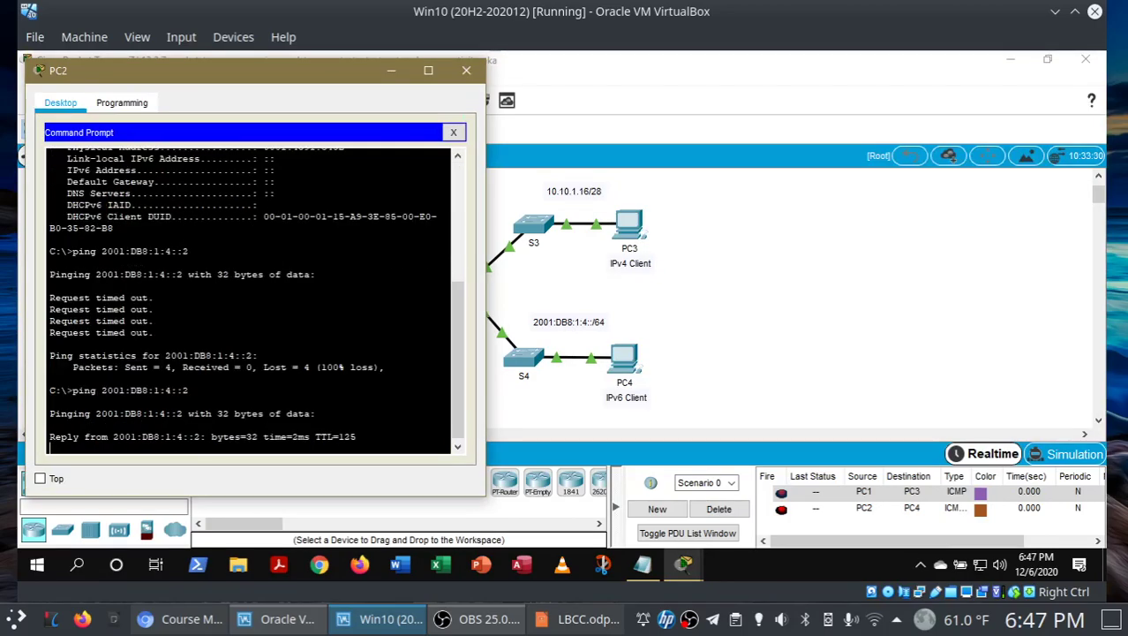